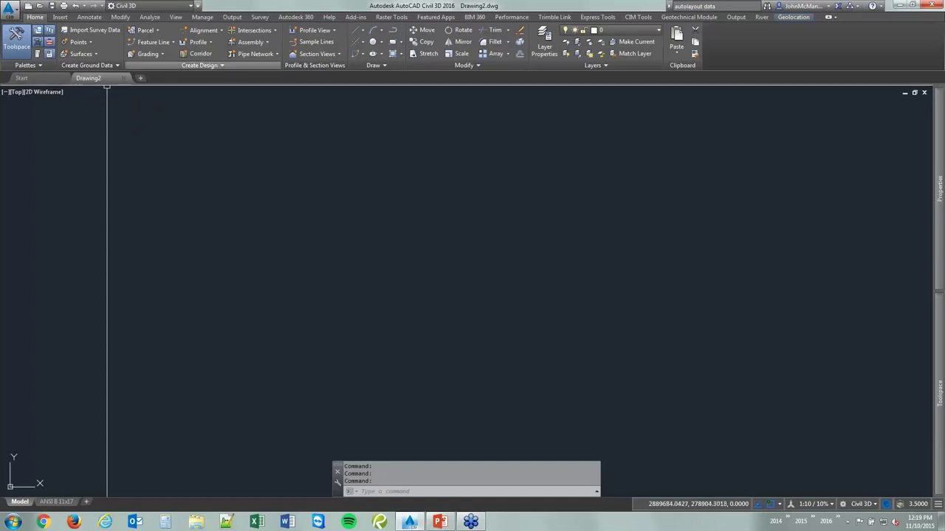
Open Part Builder with the Structure part catalog and select the Simple Shapes chapter
click(201, 65)
click(252, 114)
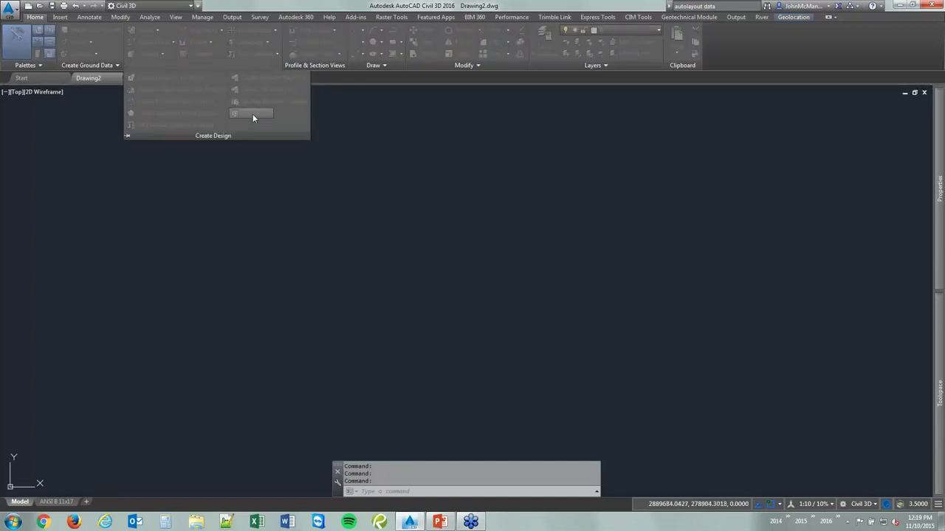
click(448, 181)
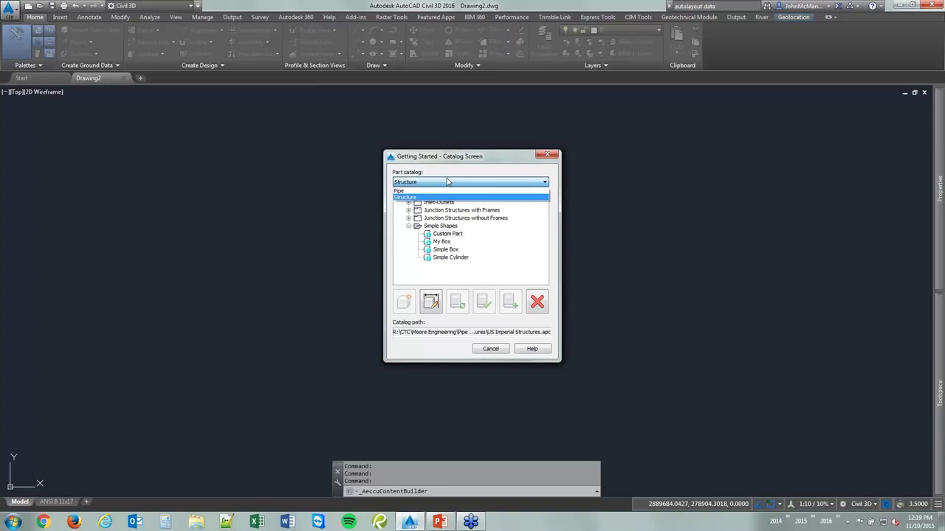
click(446, 181)
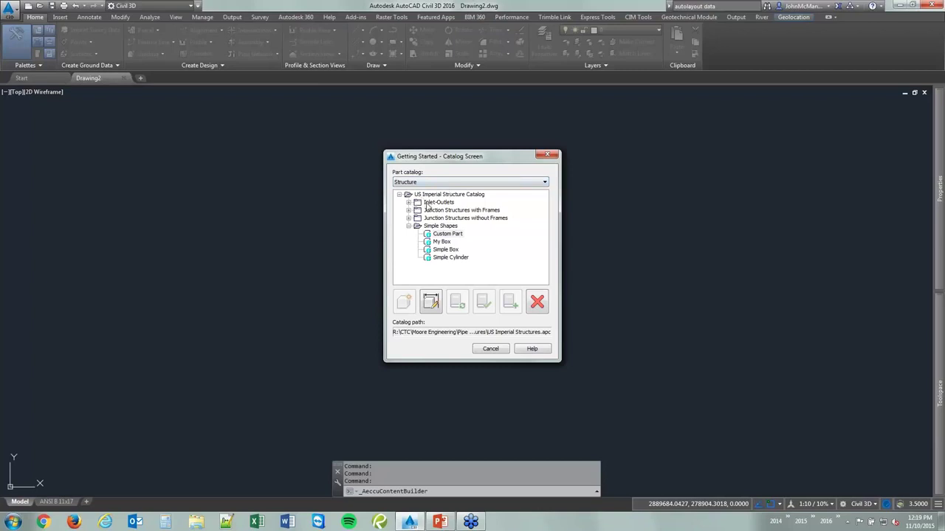
click(432, 203)
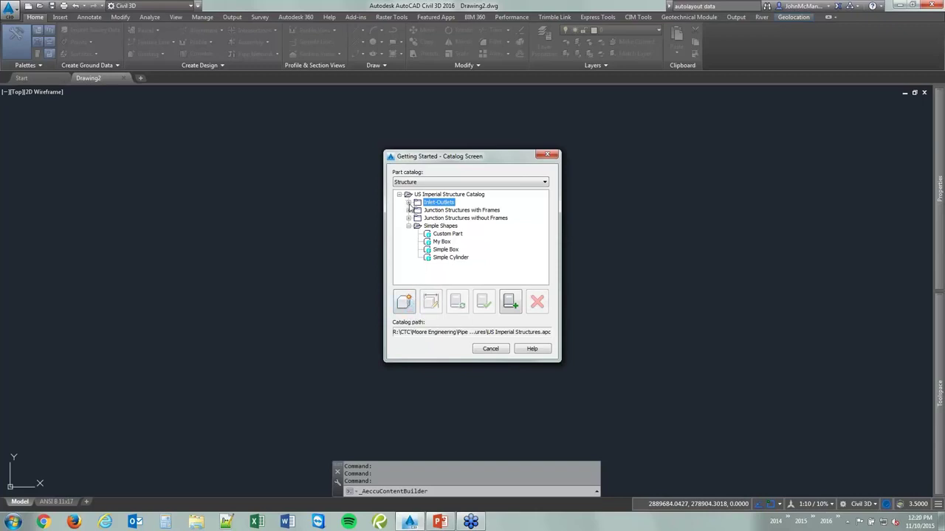
click(442, 226)
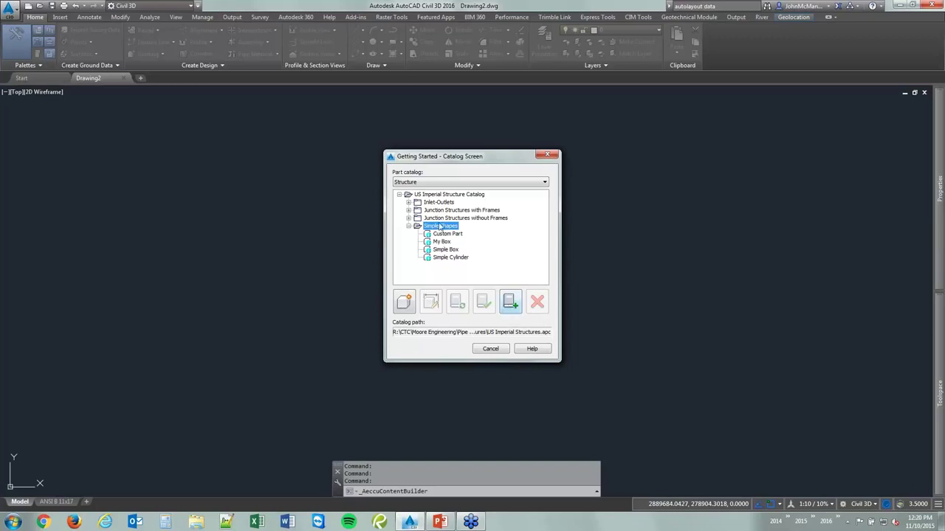
click(443, 234)
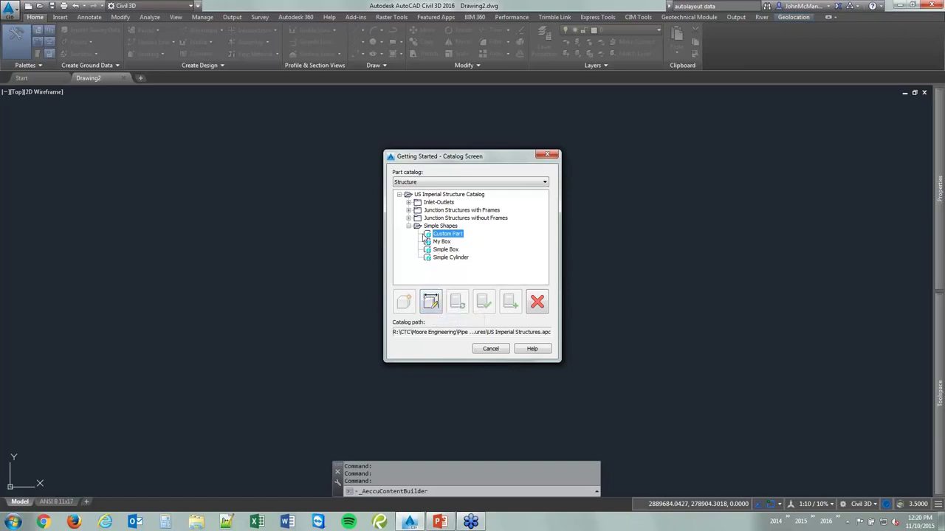
click(420, 227)
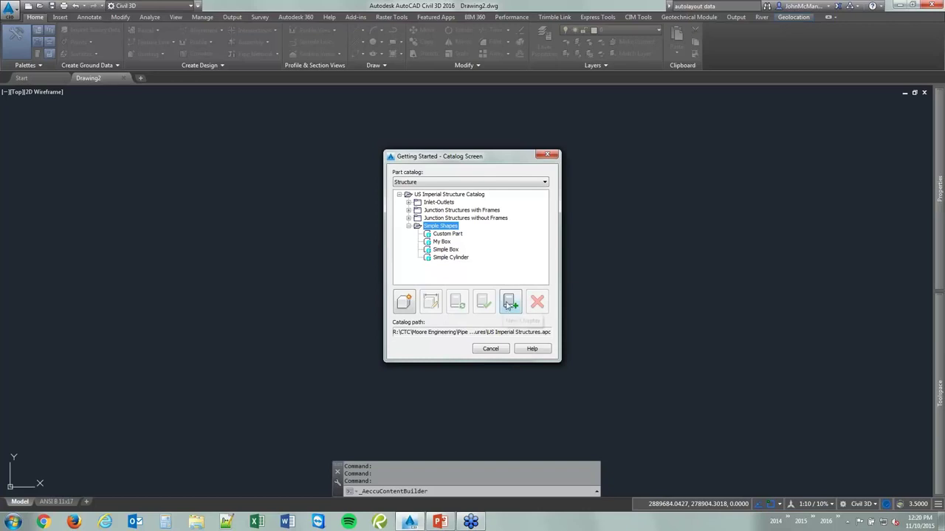
Create a new part in the Simple Shapes chapter with both name and description set to "New Part"
click(407, 302)
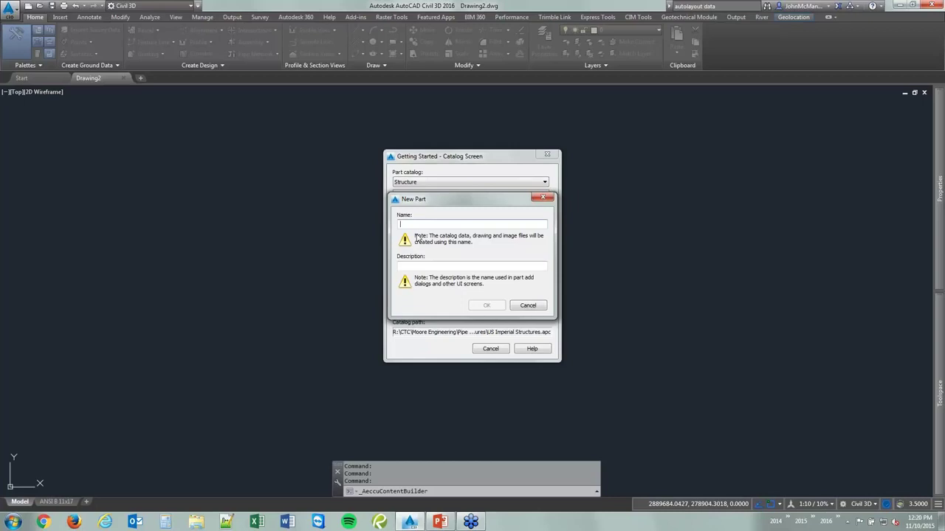
text(New )
text(P)
text(a)
text(er)
key(BackSpace)
key(BackSpace)
key(Tab)
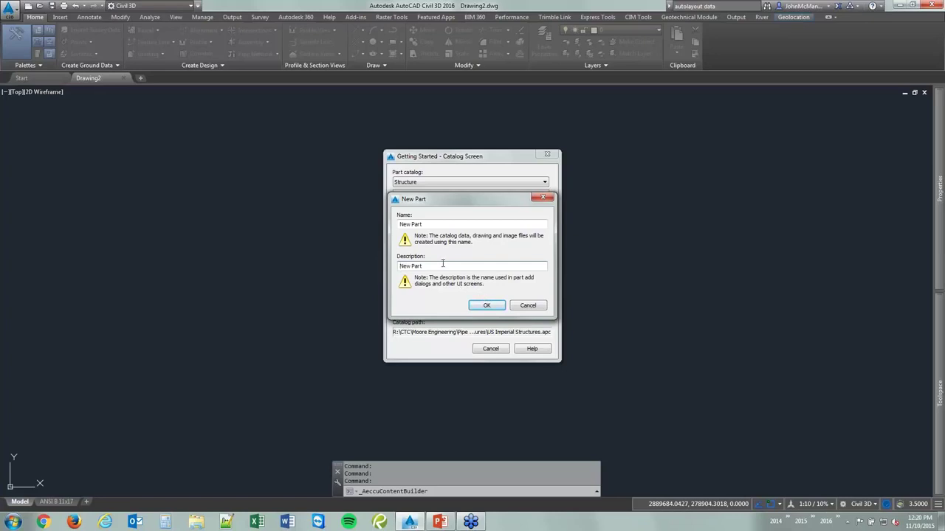
click(484, 305)
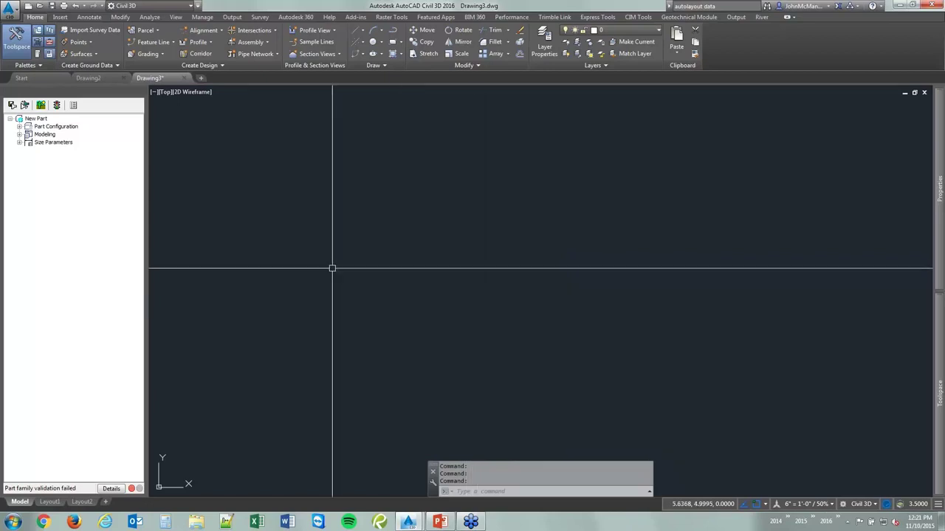
Expand the new part's configuration and save the part family
double_click(27, 129)
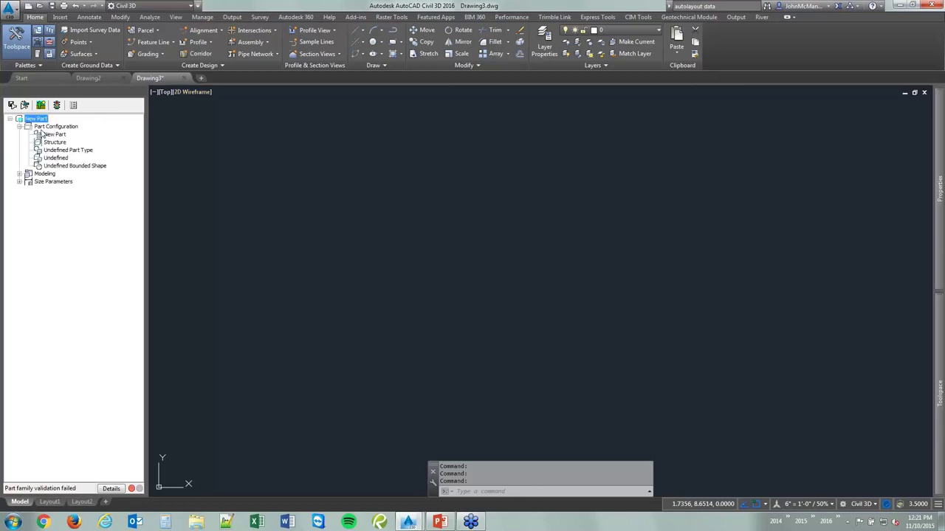
click(57, 134)
click(24, 106)
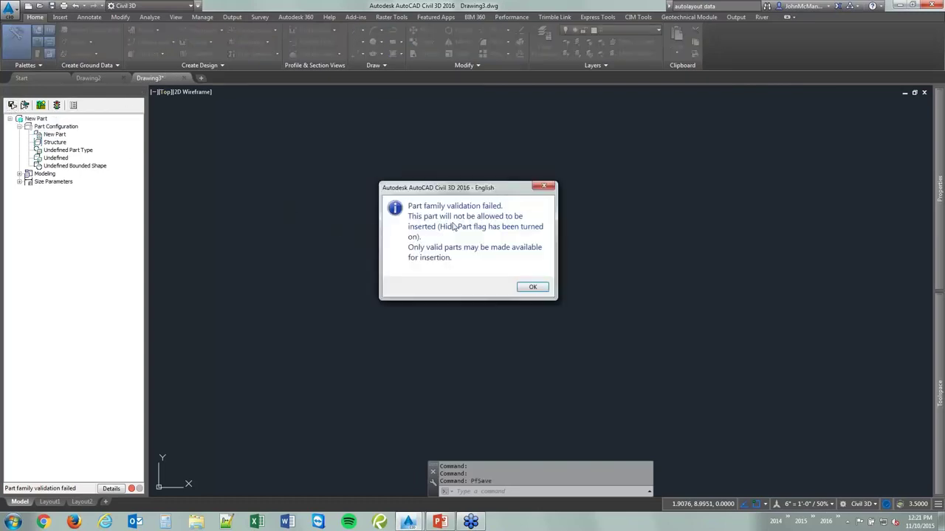
click(533, 287)
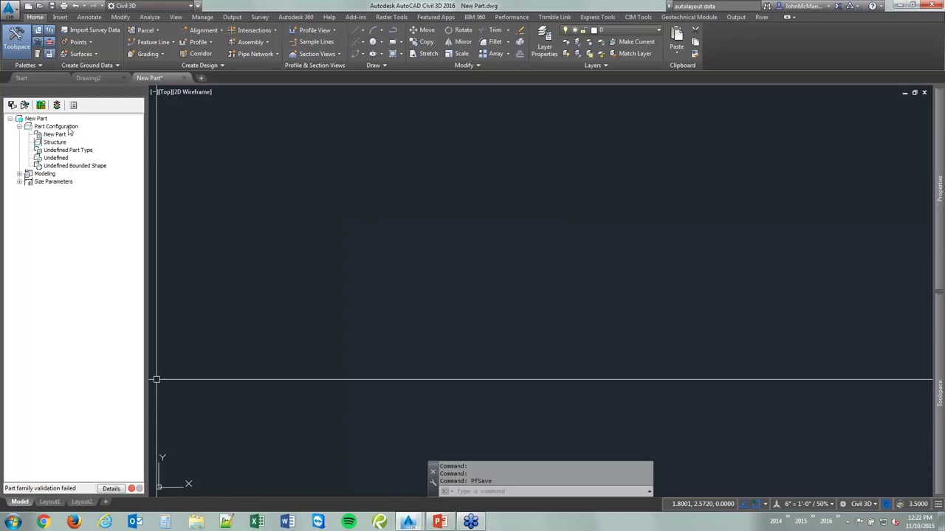
Set the part type in the part configuration to Junction Structure
click(58, 142)
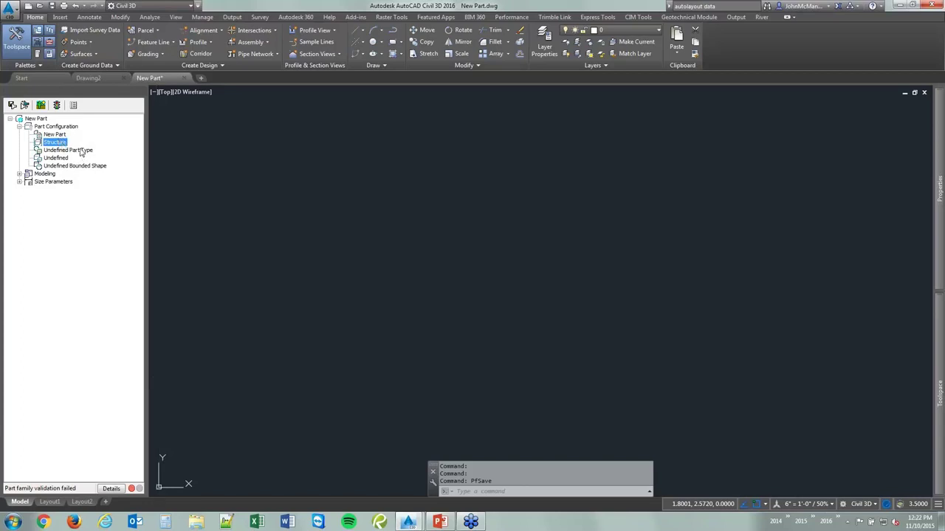
click(81, 151)
click(81, 151)
click(81, 151)
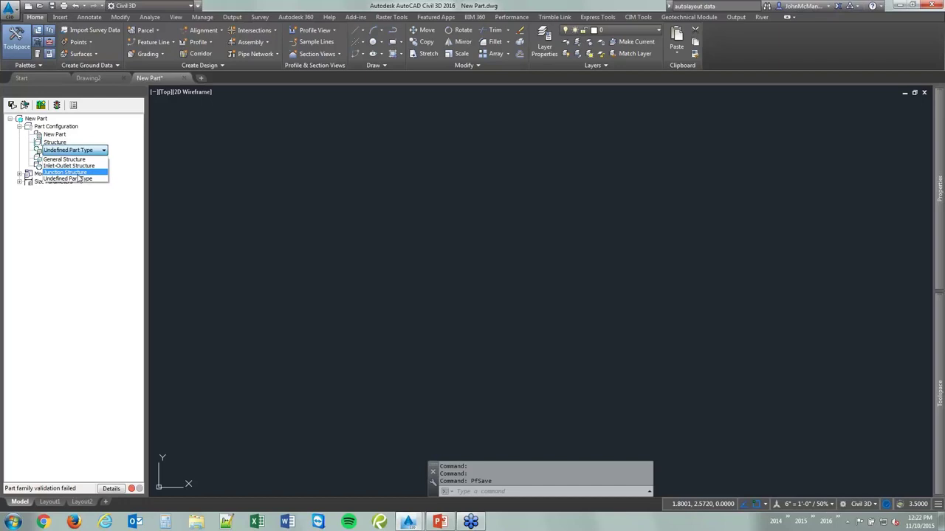
click(78, 174)
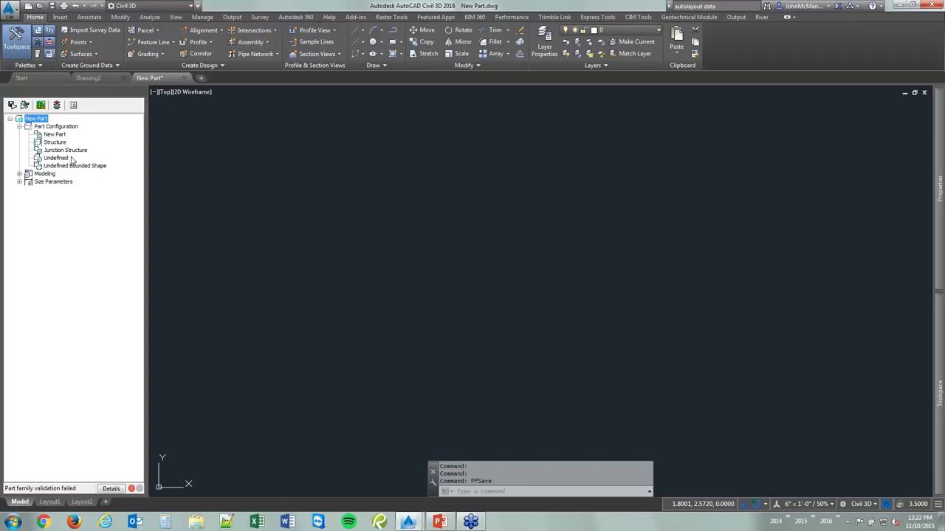
Choose Undefined as the subtype in the part configuration
click(54, 160)
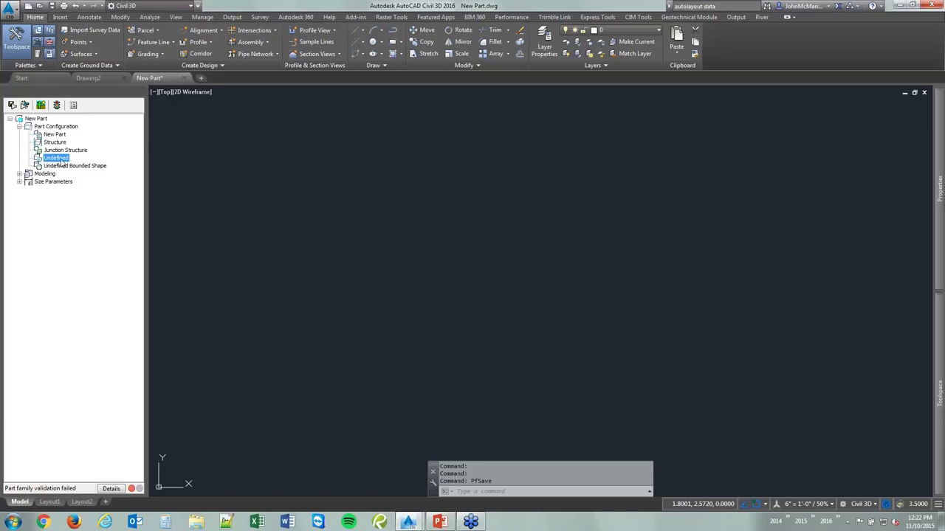
click(62, 162)
click(80, 160)
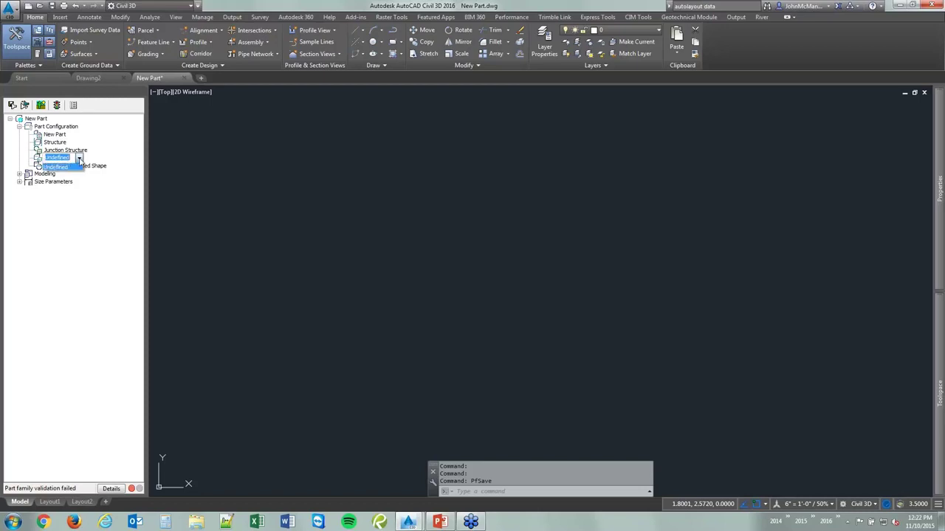
click(68, 168)
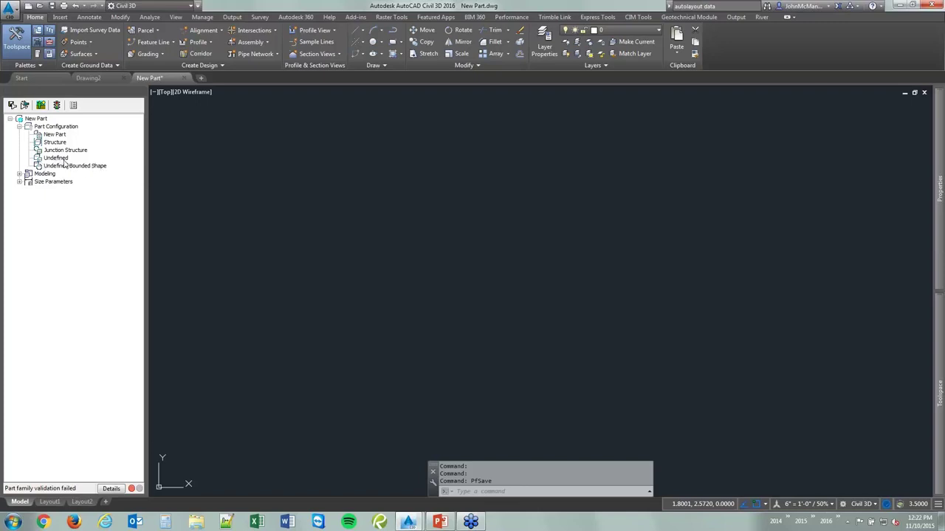
Set the part's bounded shape to Cylinder
click(79, 168)
click(80, 169)
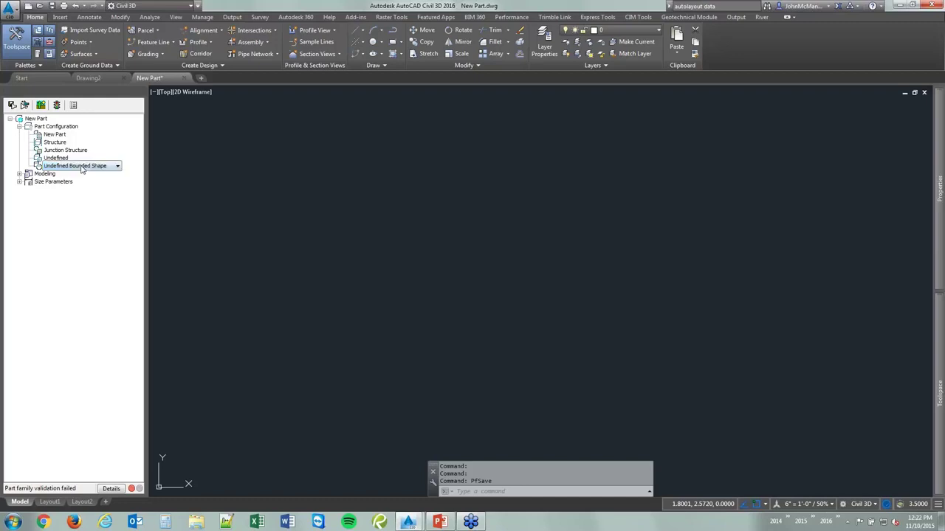
click(82, 168)
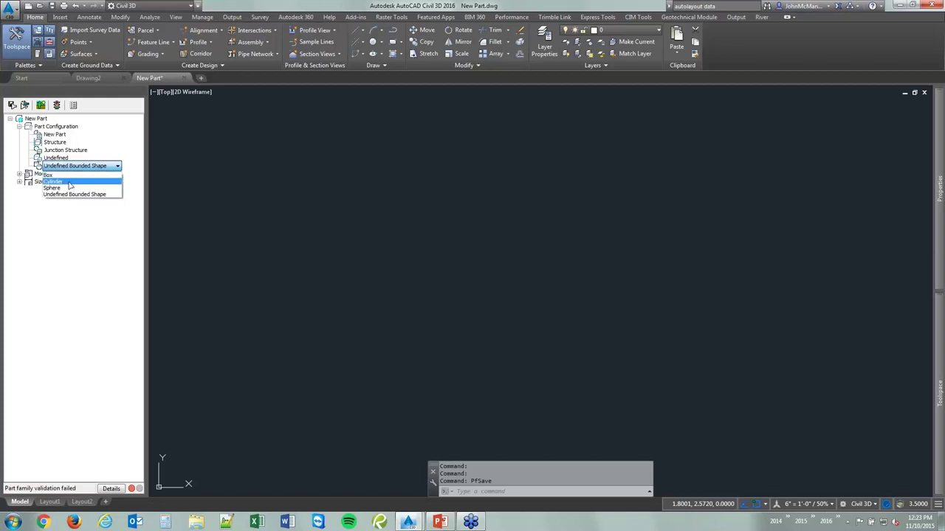
click(55, 181)
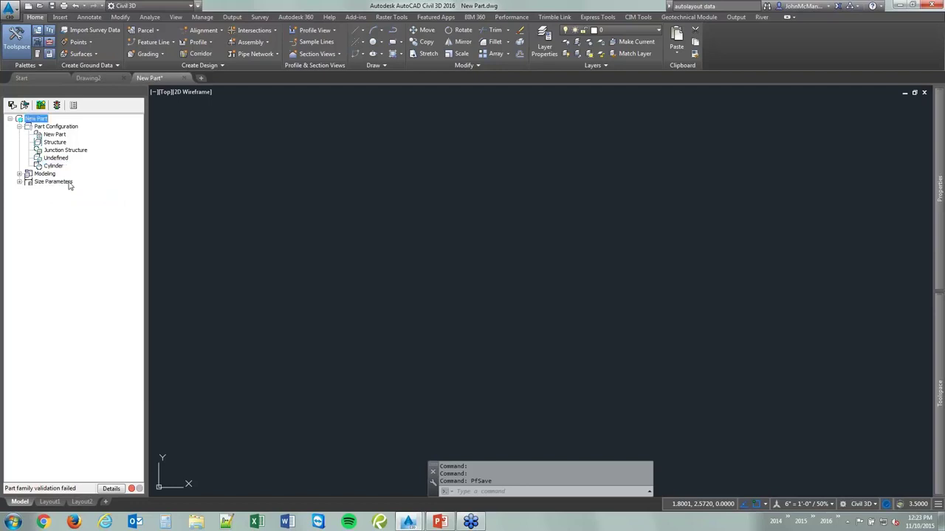
Add a Top work plane to the part's modeling section and name it "Rim Plane"
click(19, 174)
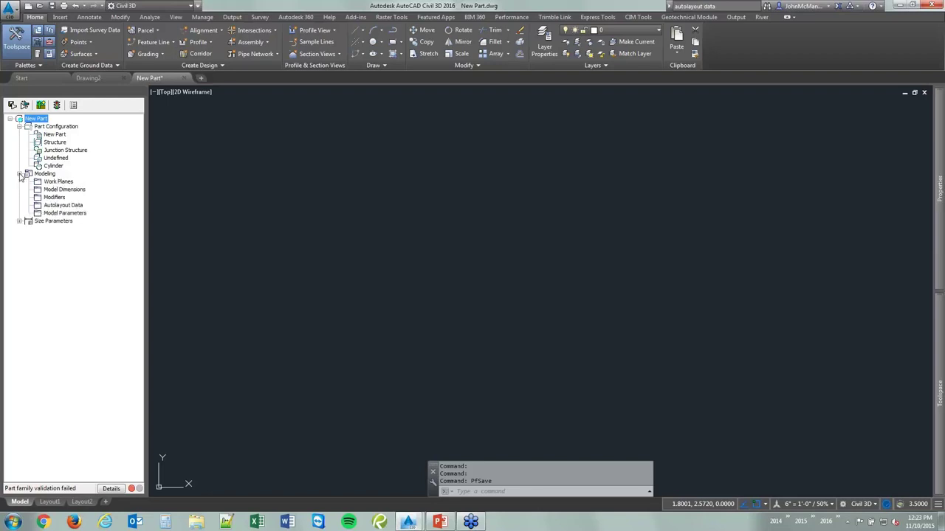
click(19, 127)
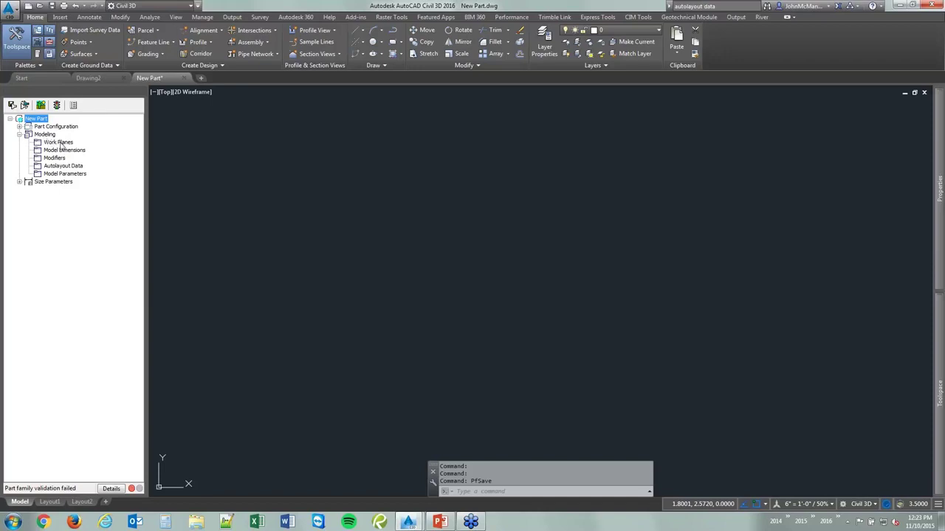
click(62, 142)
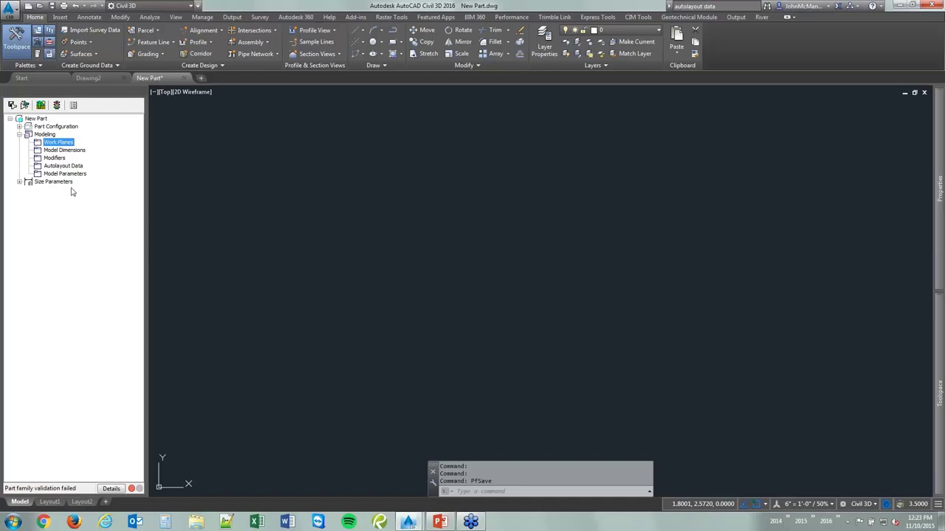
right_click(66, 144)
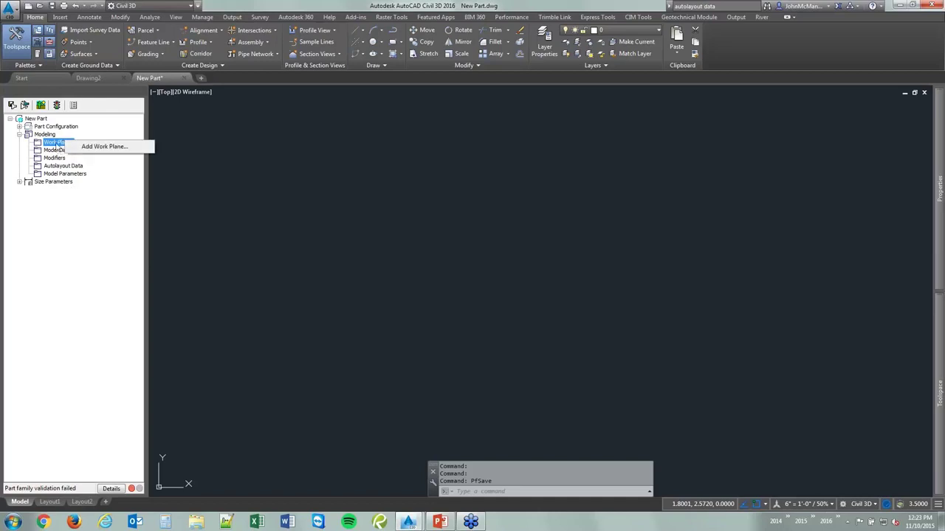
right_click(57, 144)
click(81, 150)
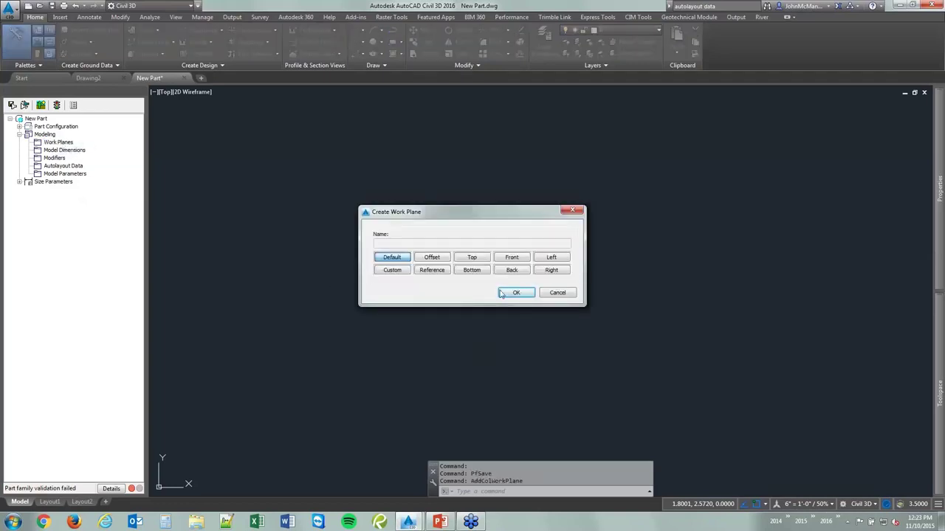
click(471, 258)
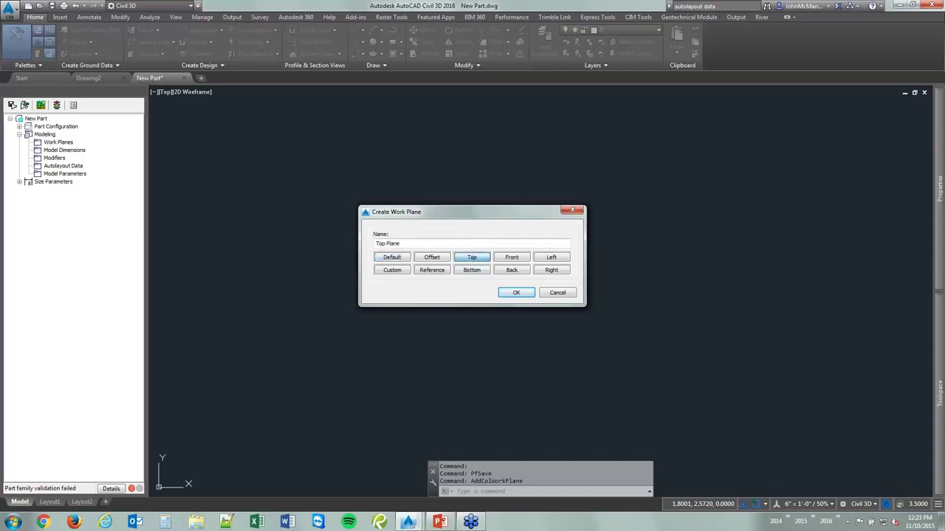
click(467, 259)
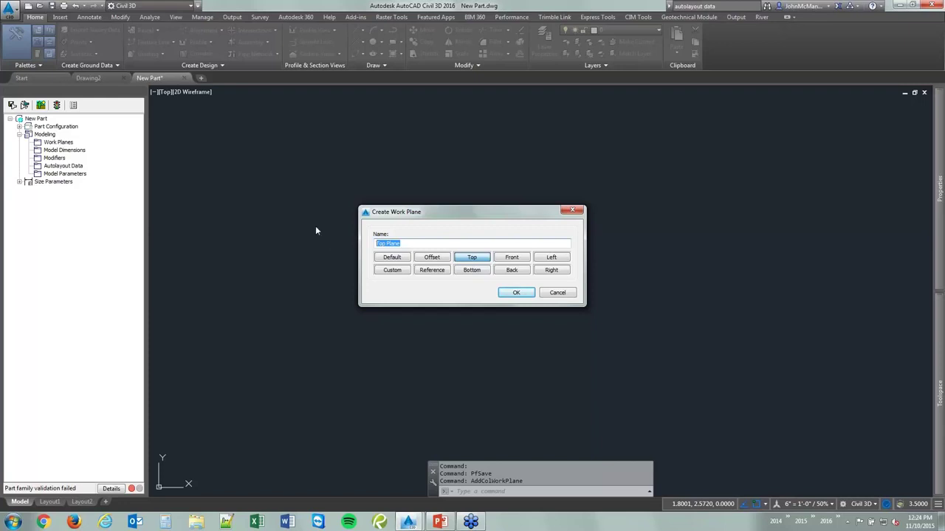
text(Rim Plane)
click(516, 293)
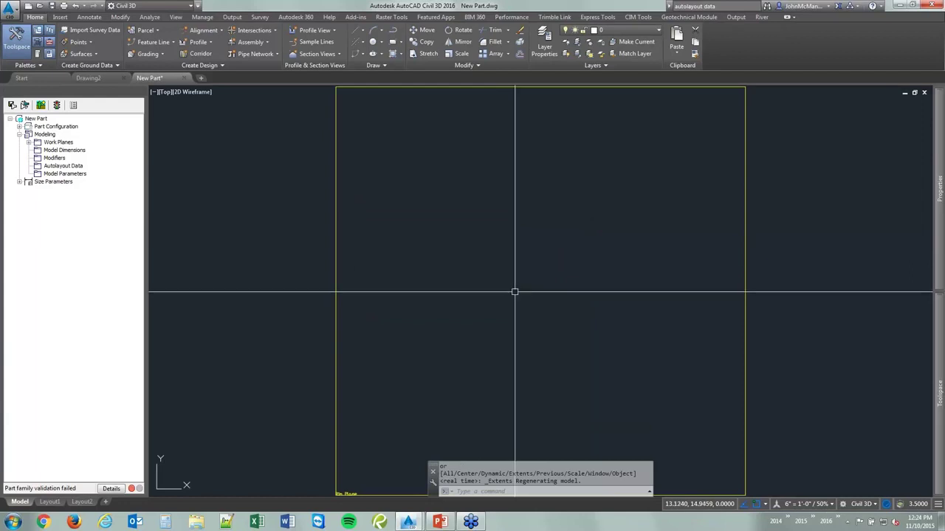
Inspect the rim work plane from a tilted 3D view and restore the Top view
scroll(515, 292, down, 2)
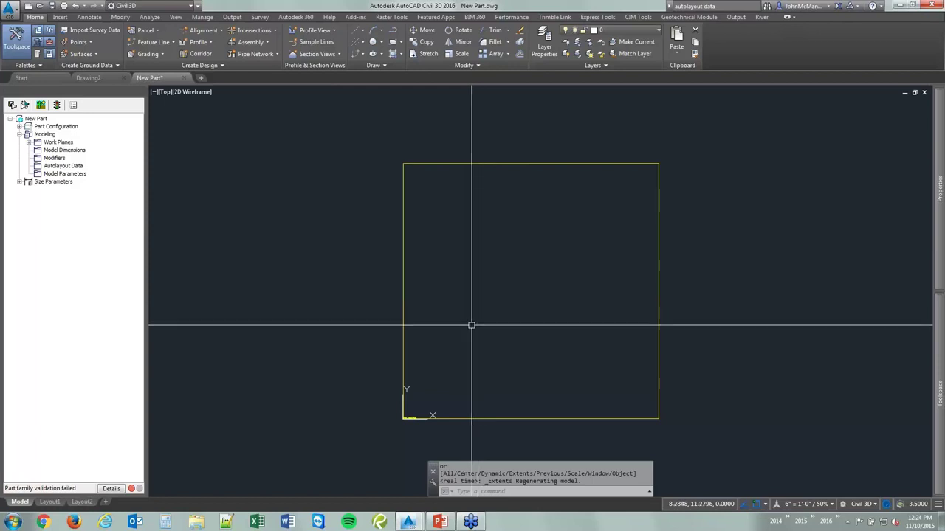
shift+middle_drag(479, 317, 425, 340)
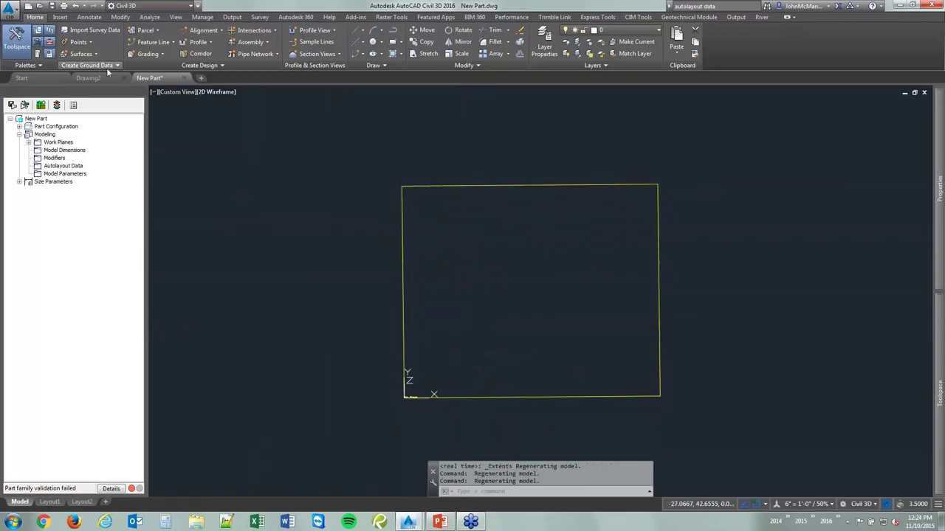
click(182, 92)
click(193, 118)
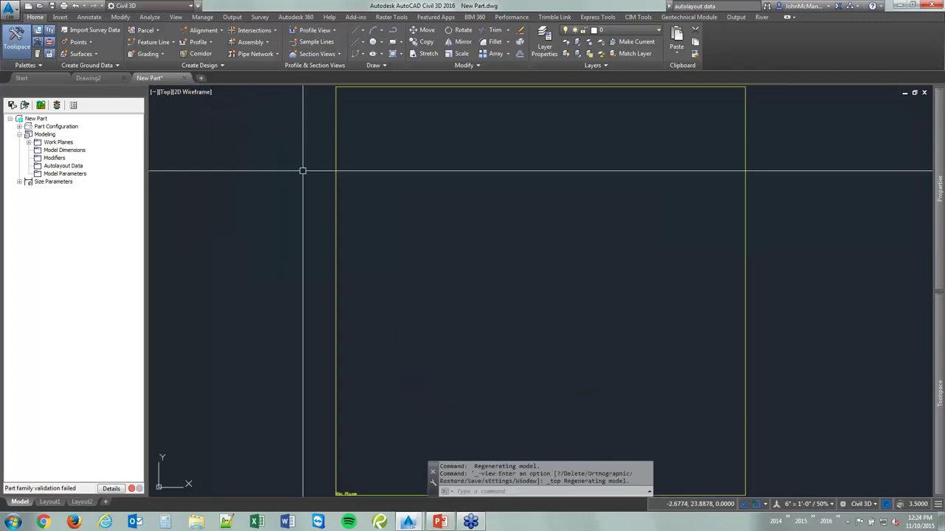
Add a circular profile about 15.6 in diameter to the Rim Plane, centred on the middle of the plane
click(29, 142)
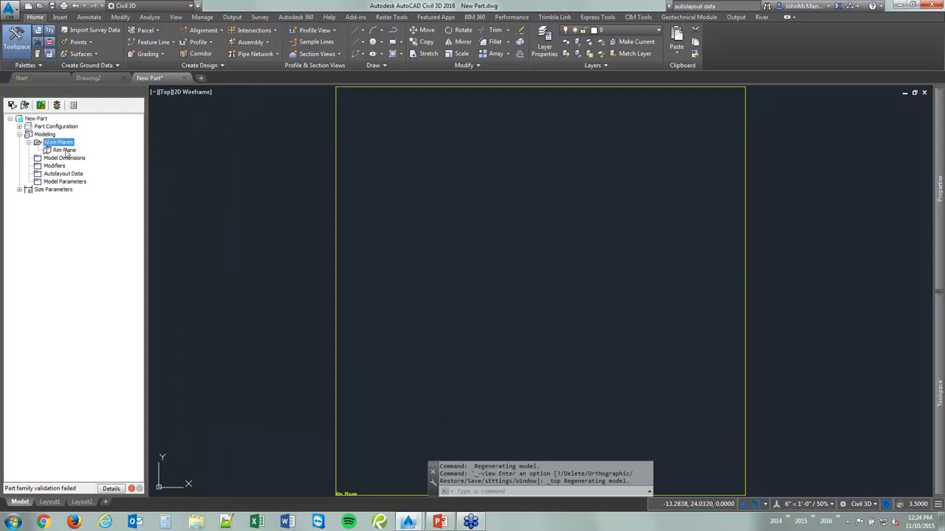
right_click(66, 151)
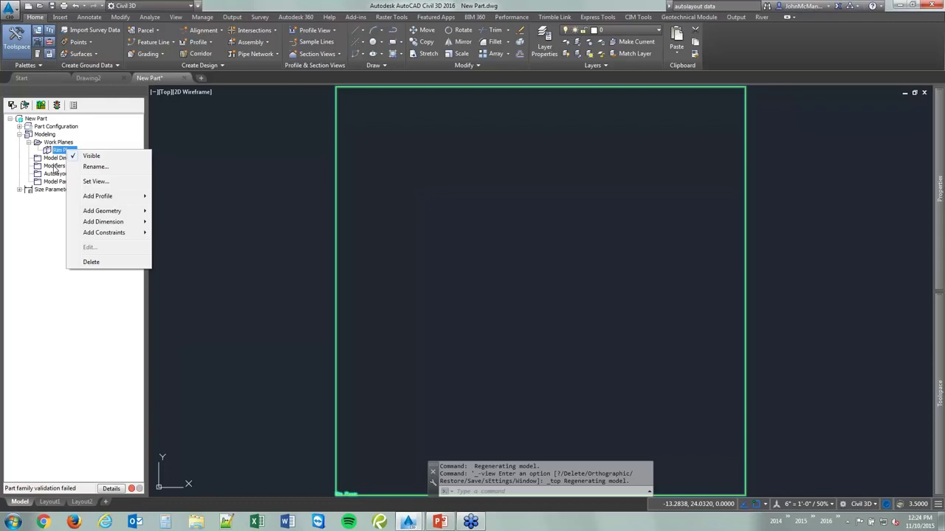
mouse_move(122, 201)
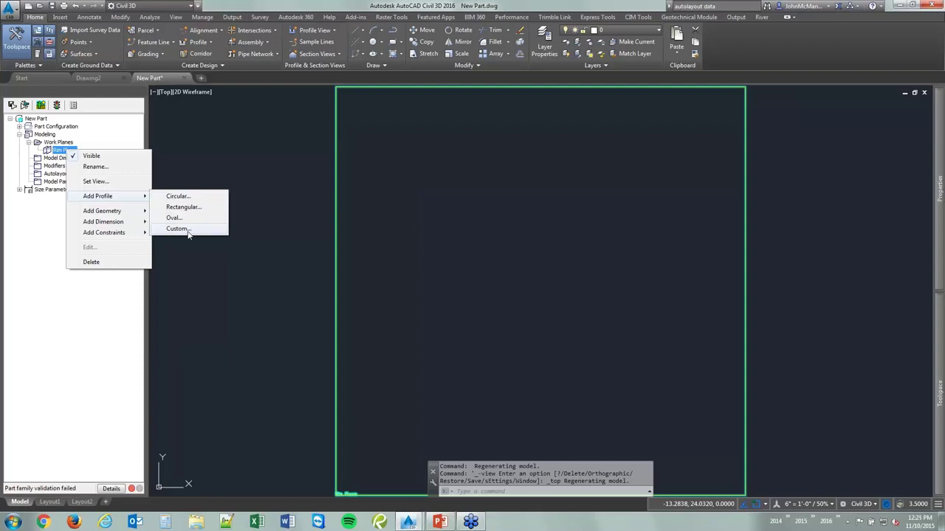
click(179, 197)
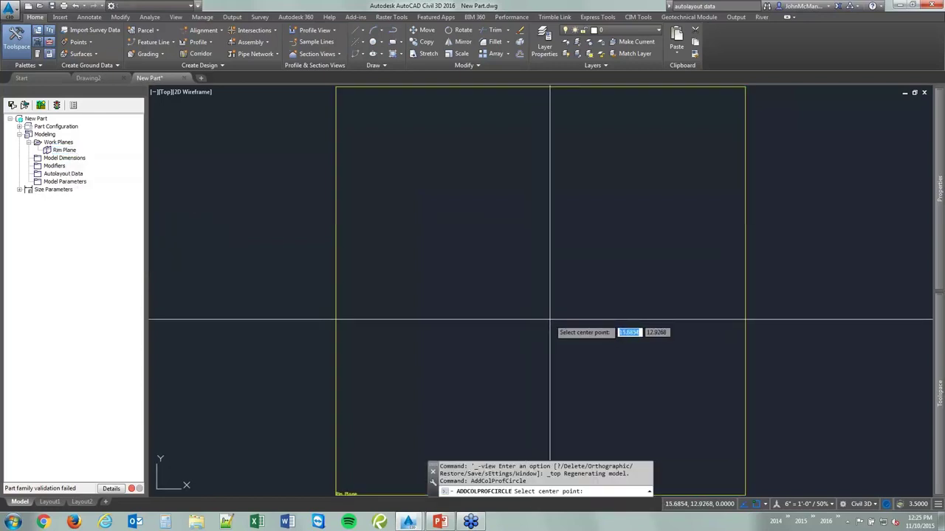
scroll(550, 321, down, 2)
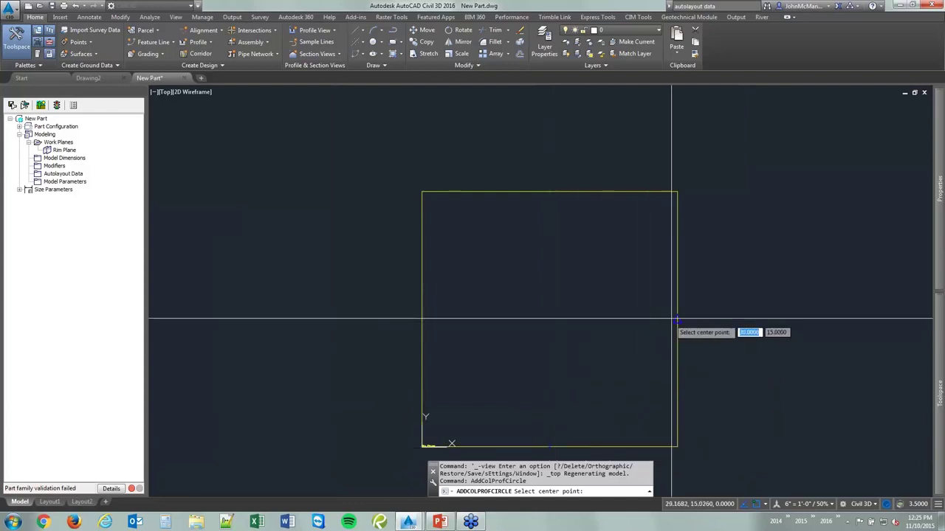
click(550, 318)
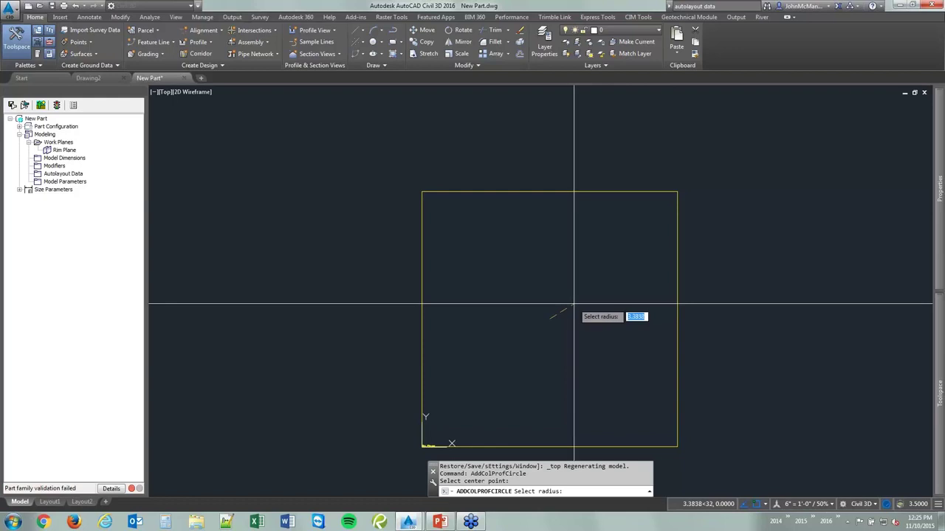
scroll(574, 304, up, 2)
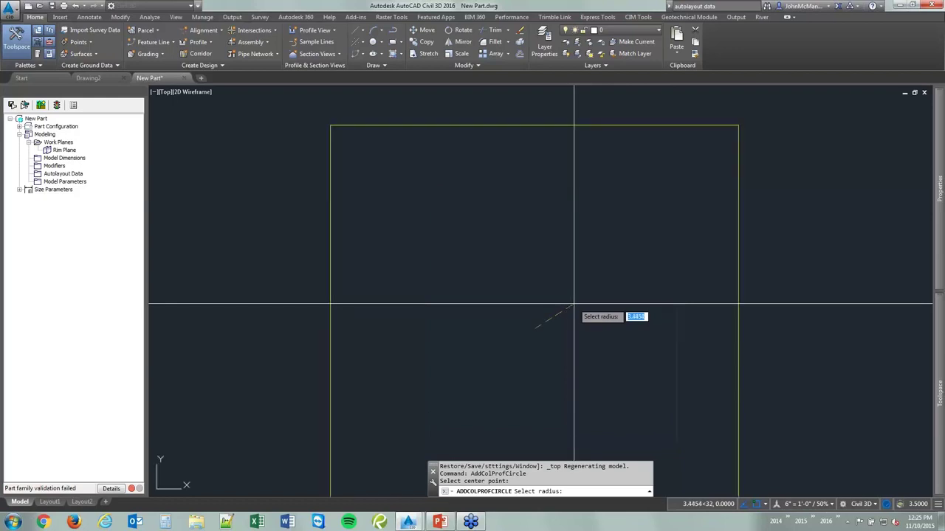
click(527, 207)
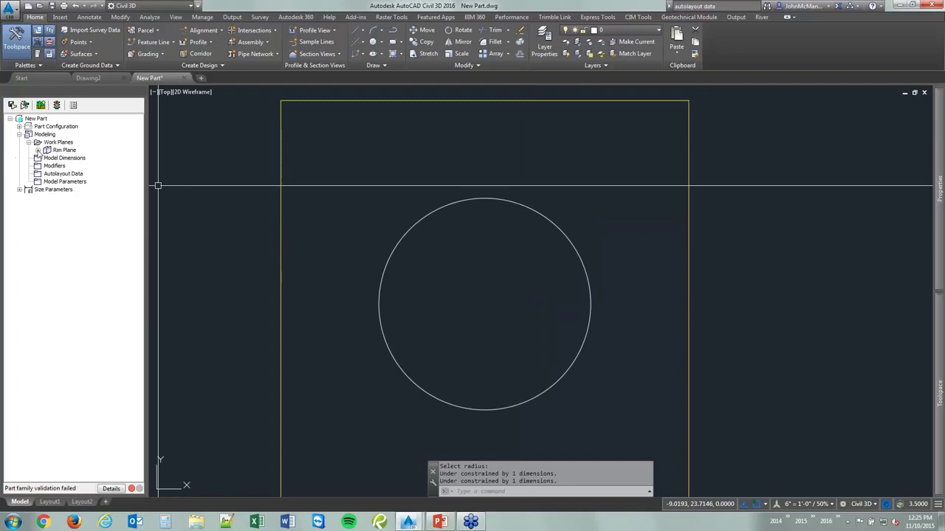
Add a point to the Rim Plane's geometry, outside the circle near the plane's upper-left corner
click(38, 149)
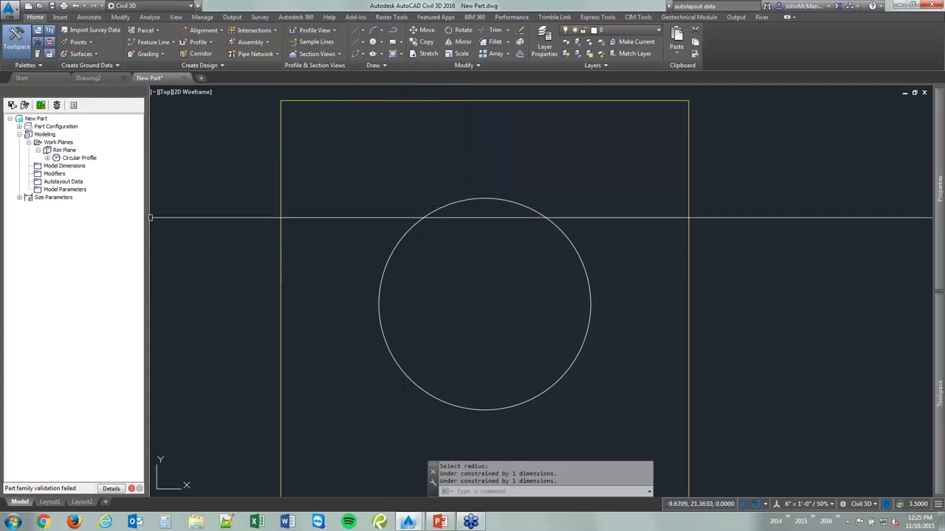
right_click(54, 156)
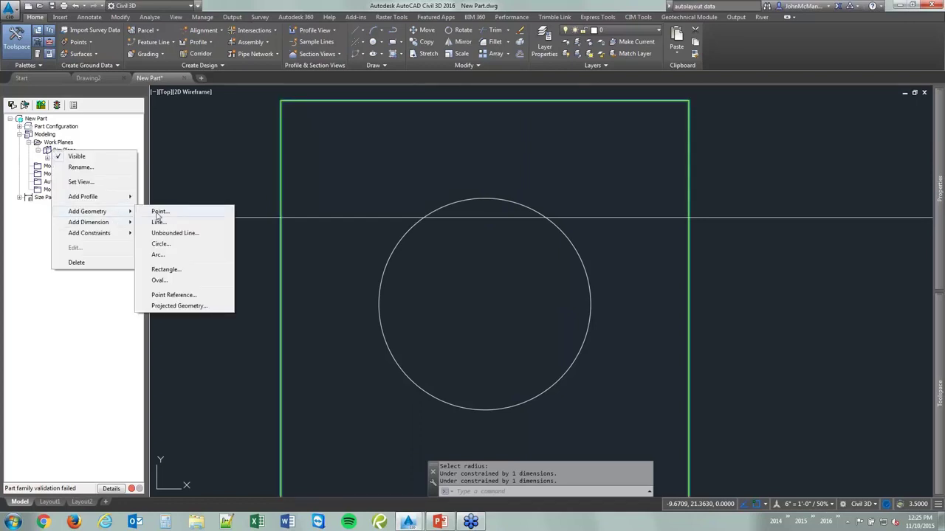
click(158, 213)
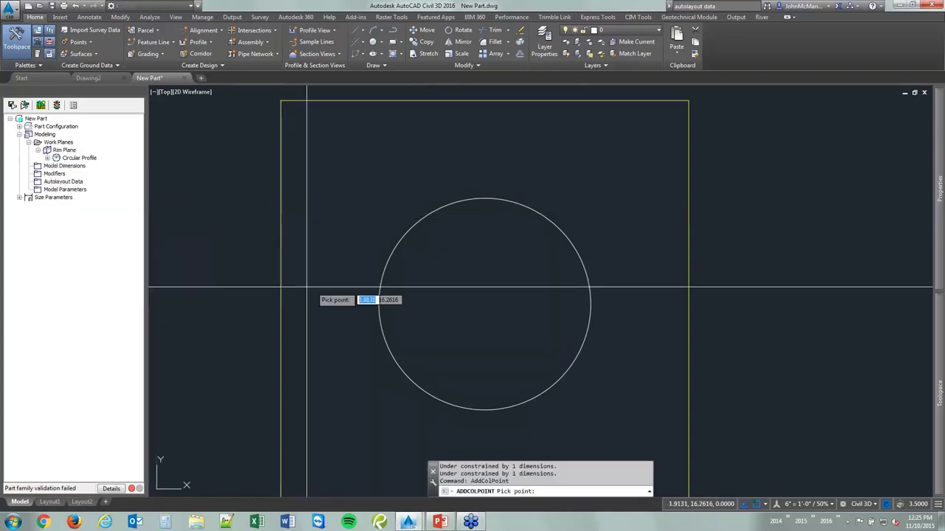
click(341, 157)
key(Return)
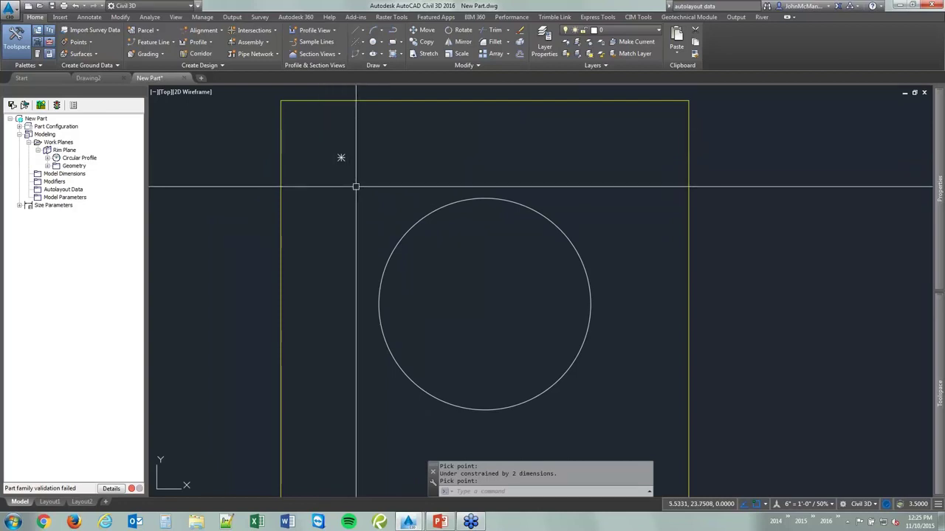
Add a diameter dimension to the circular profile, placing its label outside the circle at the upper right
right_click(66, 157)
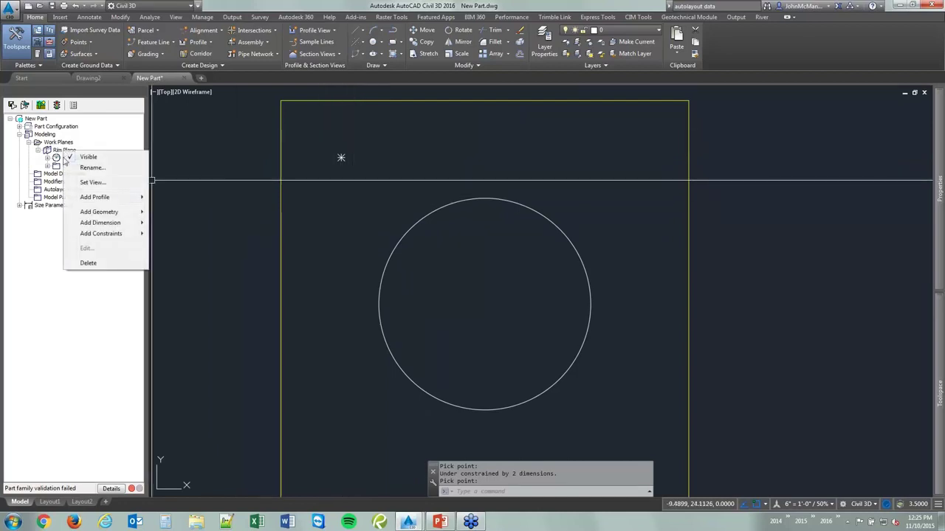
mouse_move(115, 226)
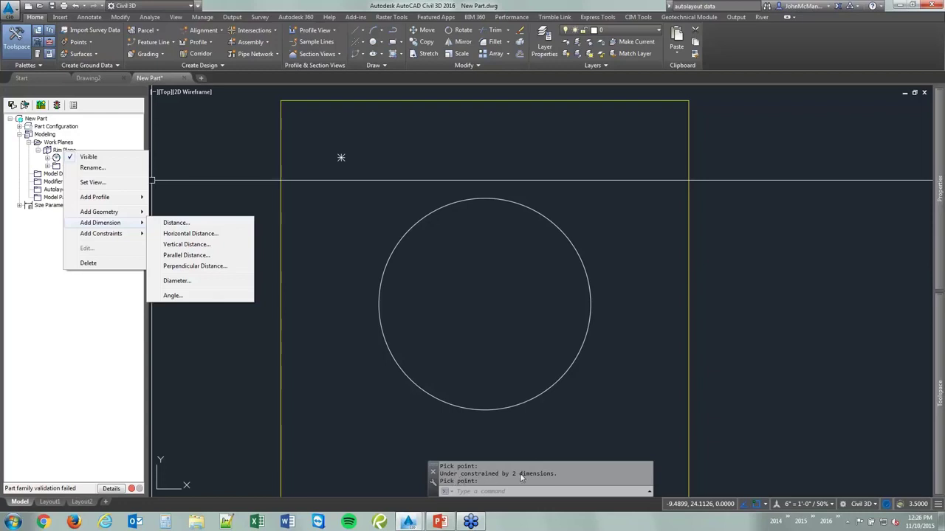
click(184, 284)
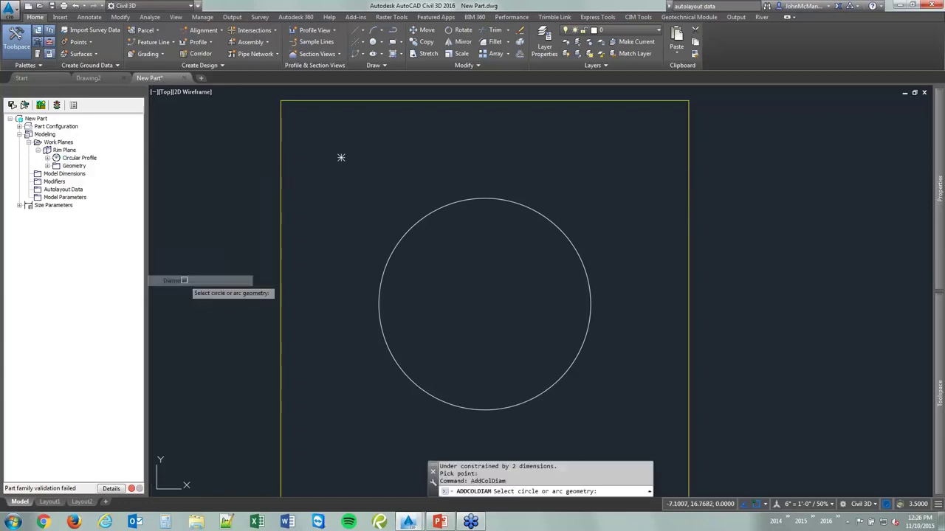
click(591, 269)
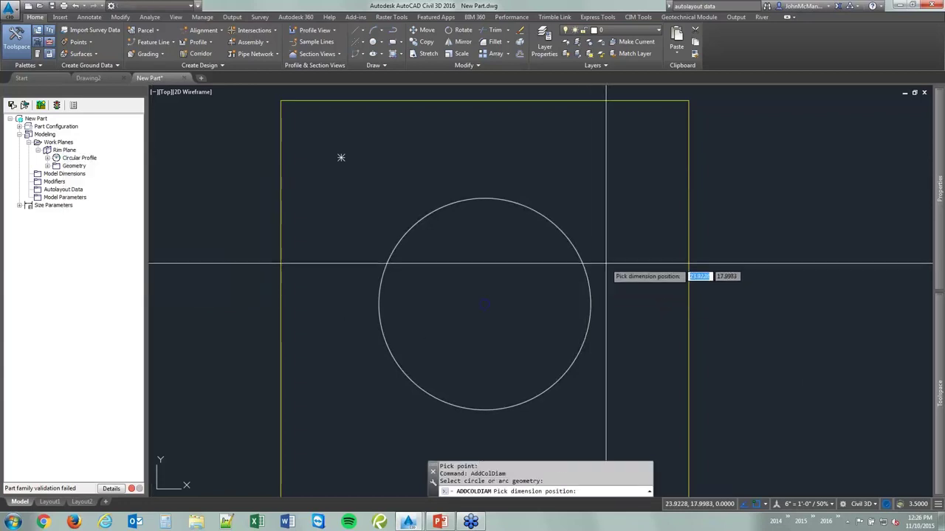
click(619, 228)
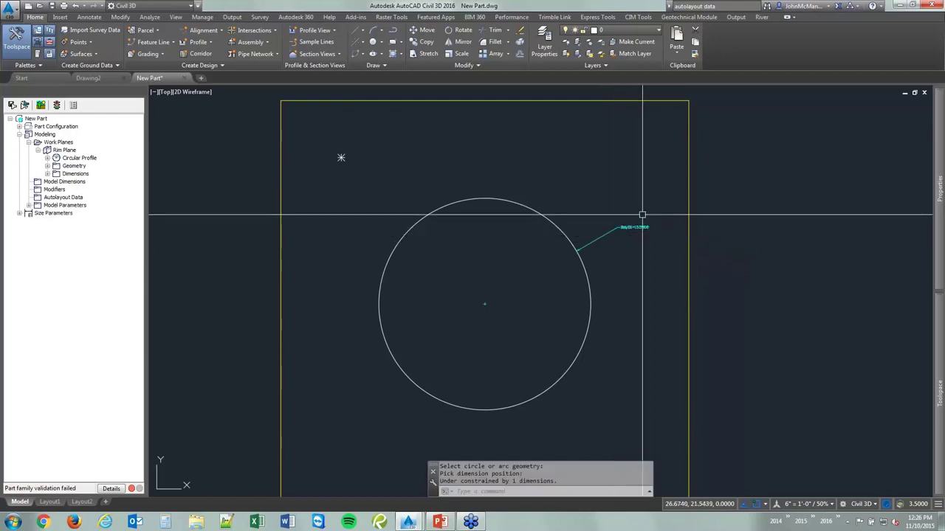
scroll(634, 231, up, 2)
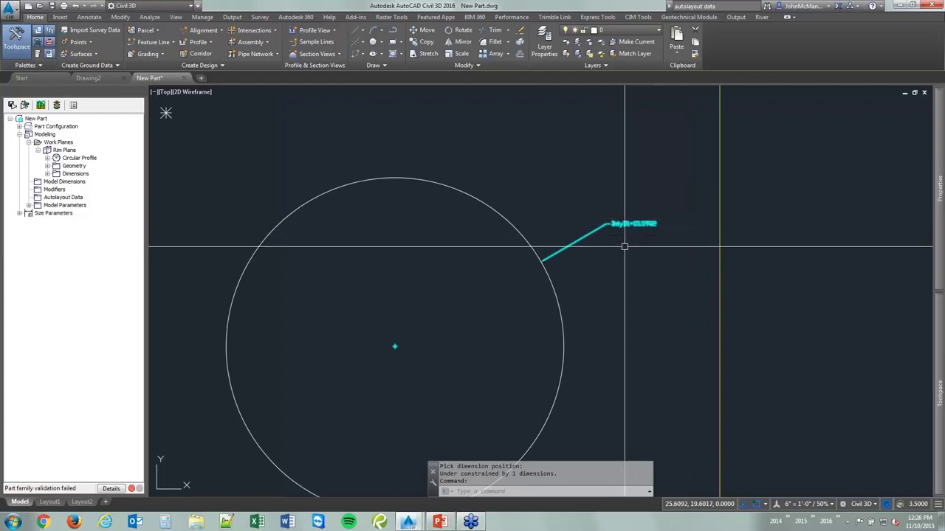
key(Escape)
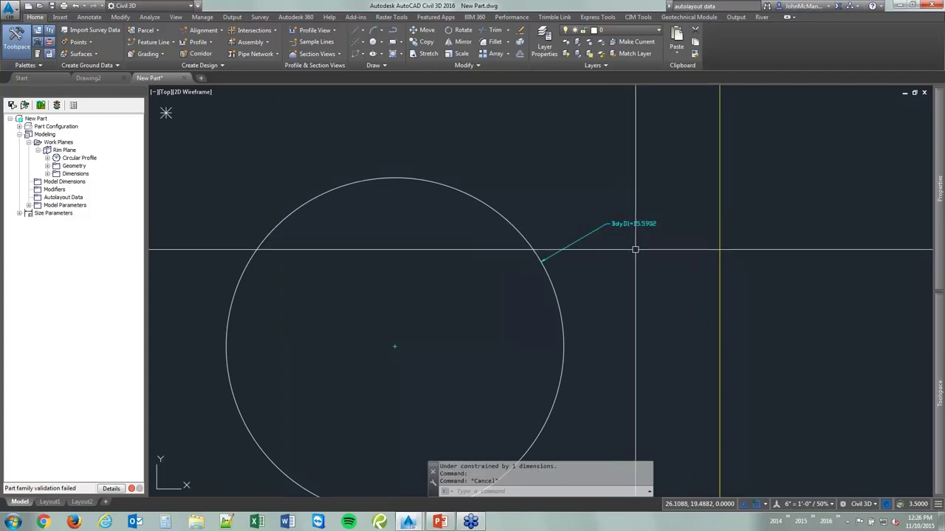
Set the value of the circular profile's diameter dimension BdyD1 to 27
scroll(664, 251, down, 1)
scroll(664, 254, up, 1)
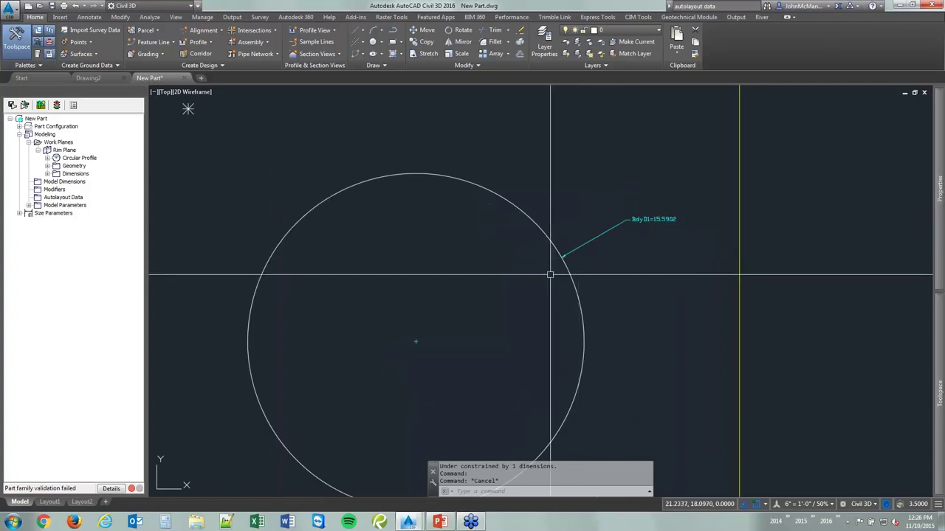
scroll(607, 274, down, 1)
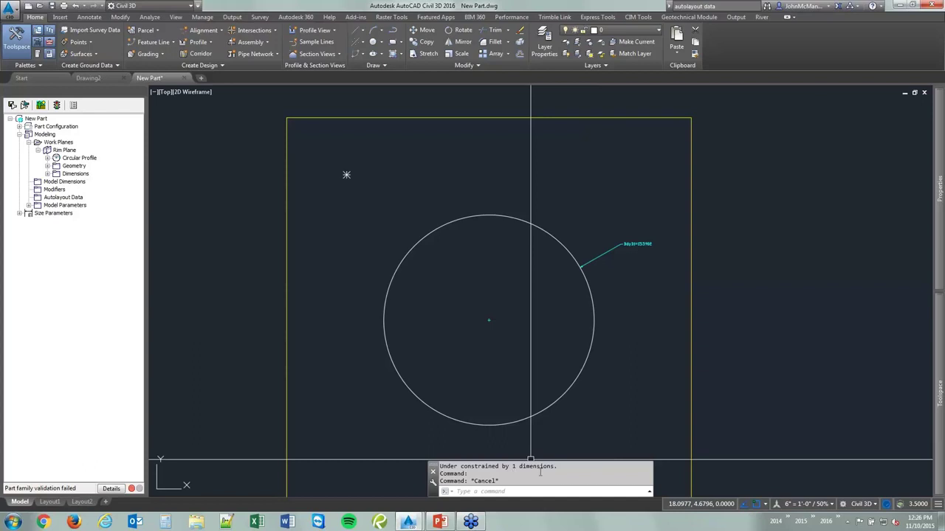
scroll(631, 251, up, 2)
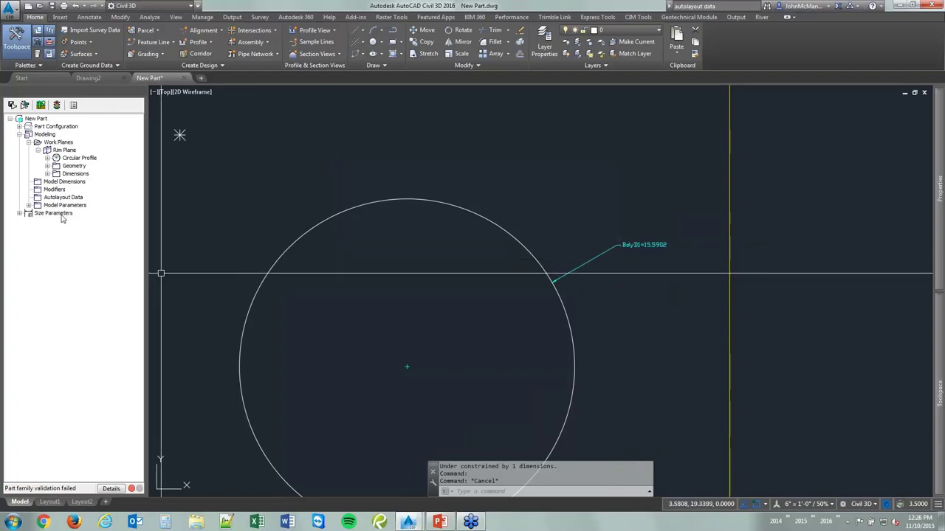
click(657, 245)
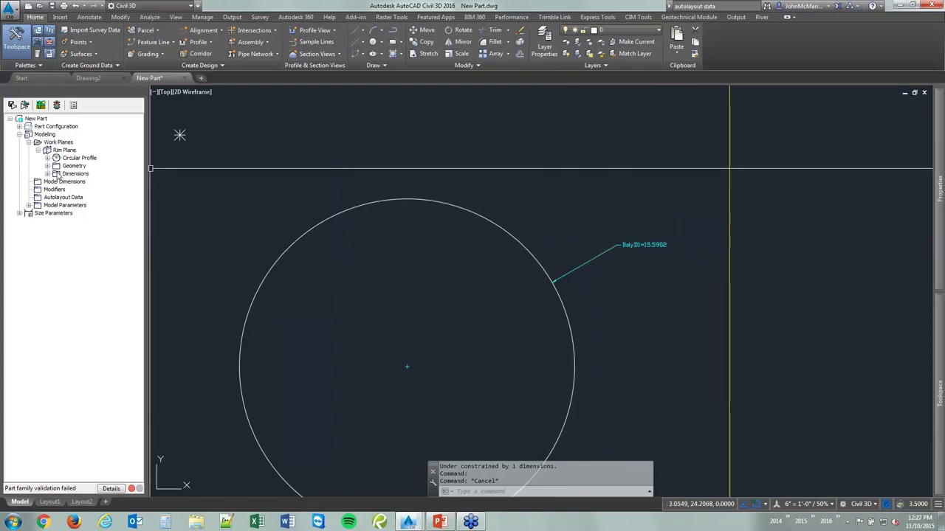
click(47, 173)
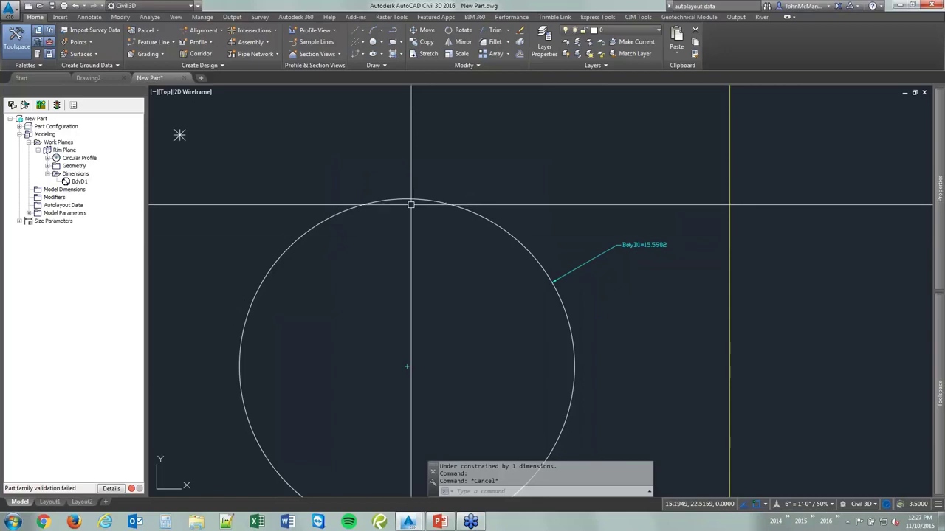
click(75, 182)
right_click(76, 184)
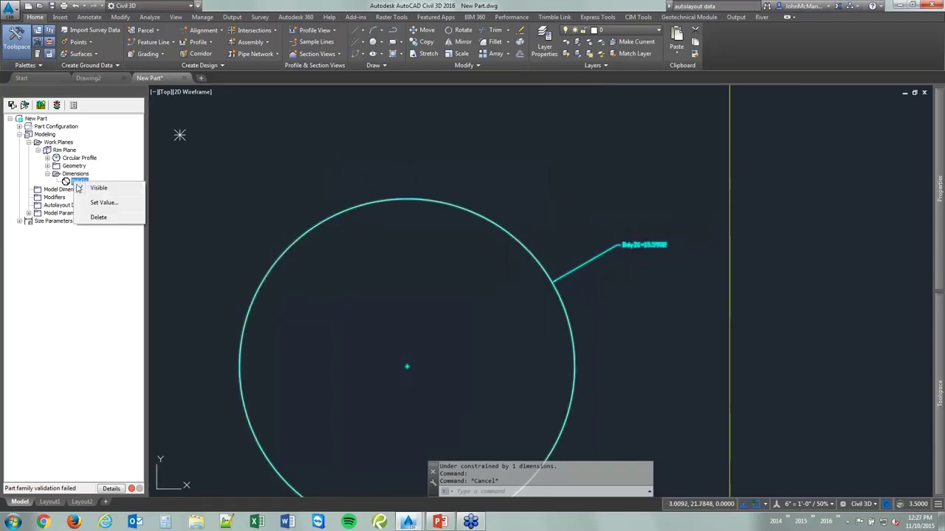
click(94, 207)
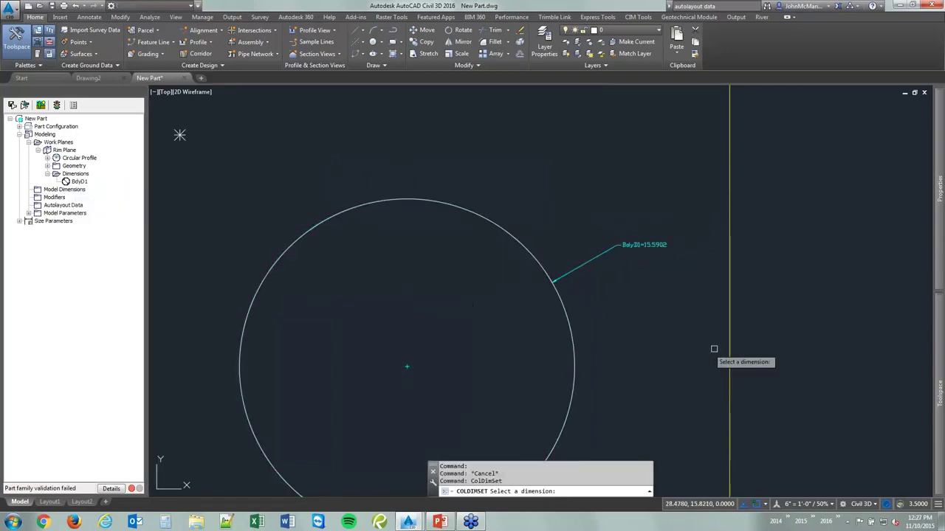
click(659, 251)
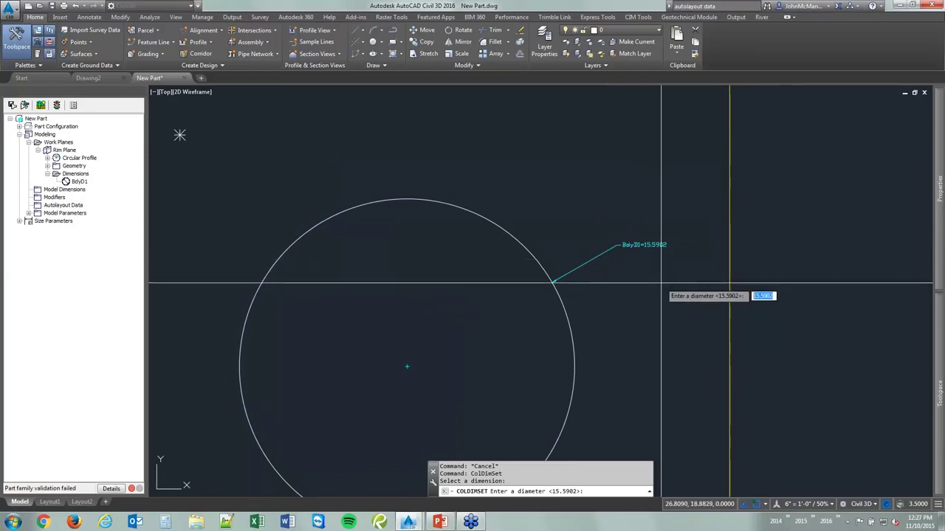
text(27)
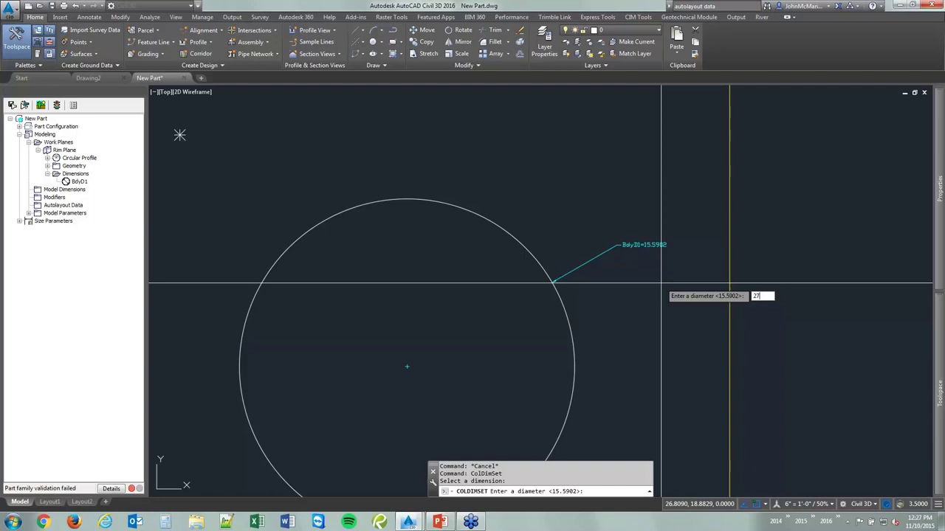
key(Return)
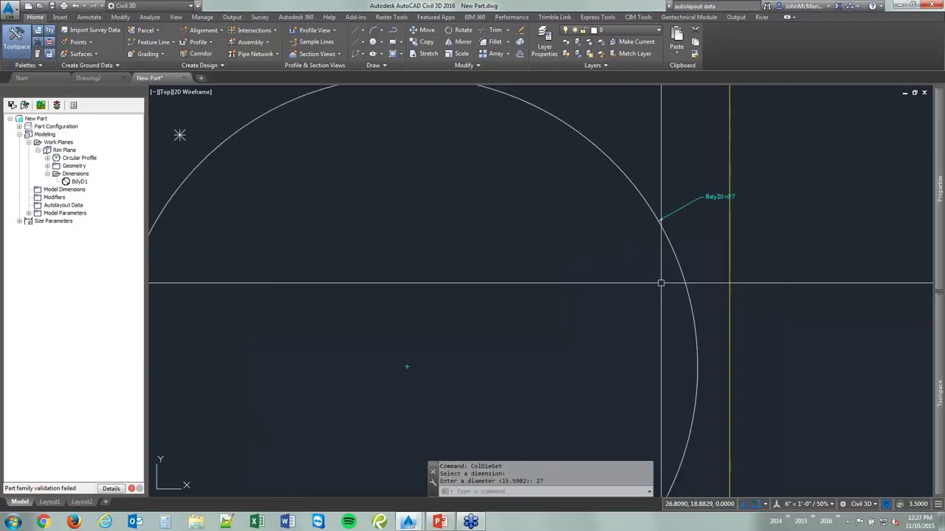
scroll(671, 228, down, 1)
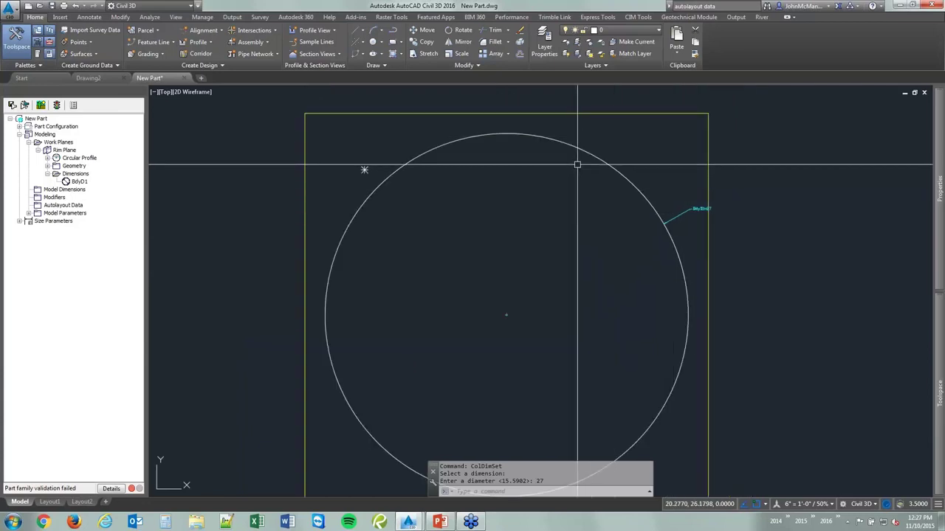
scroll(703, 210, up, 2)
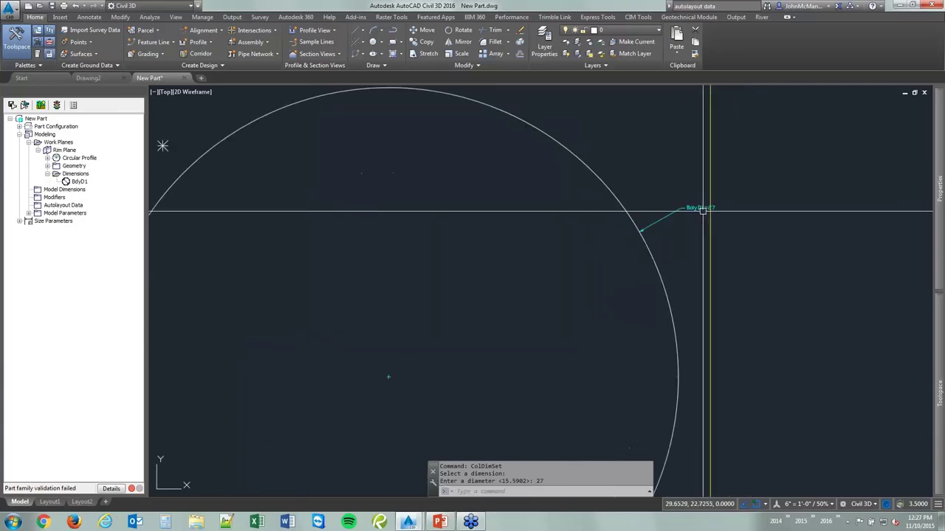
scroll(747, 249, up, 1)
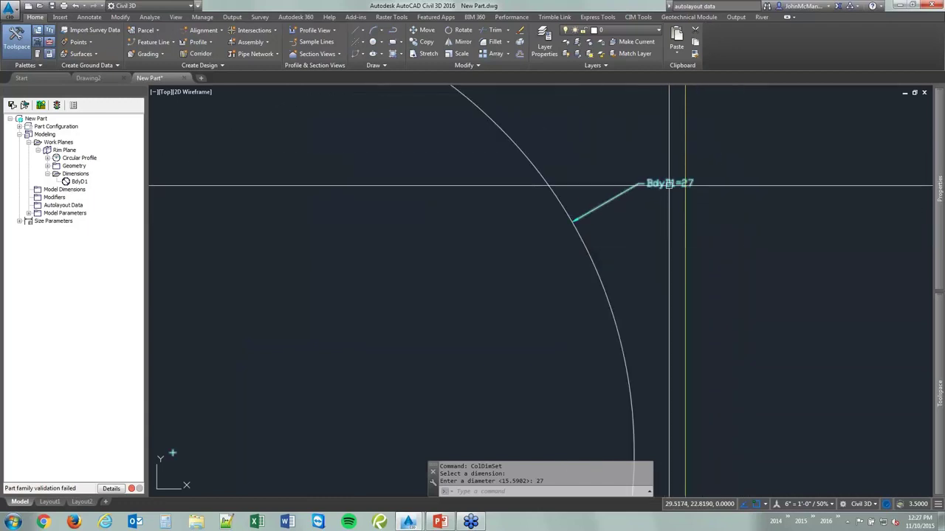
Add a concentric constraint on the Rim Plane between the upper-left point and the centre of the circular profile
scroll(583, 195, down, 4)
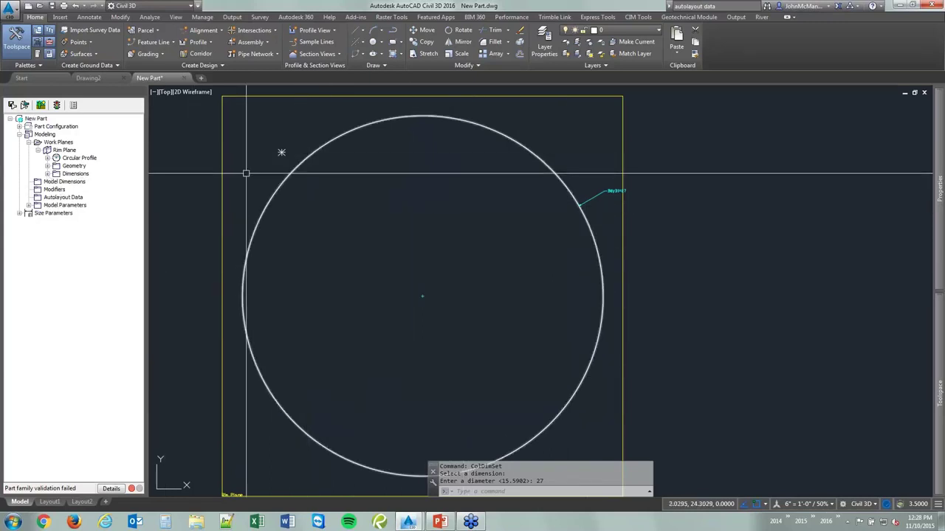
right_click(57, 153)
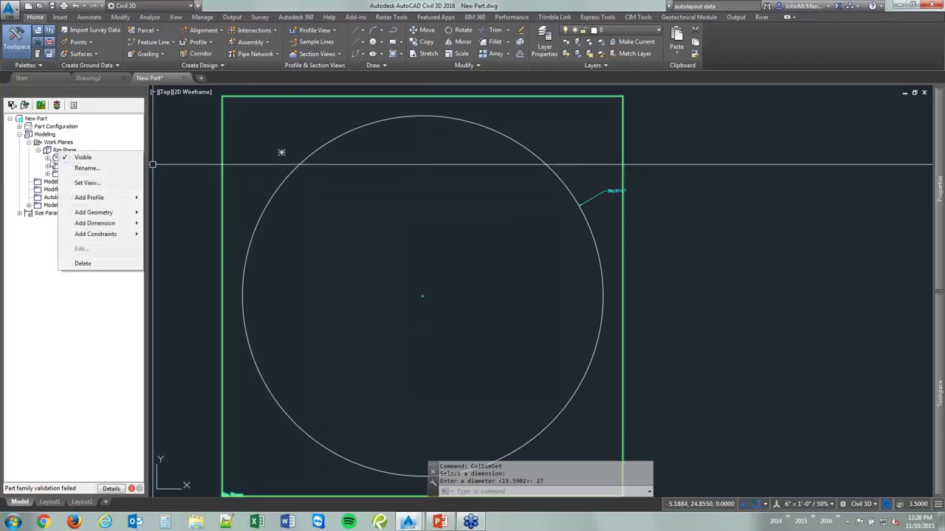
mouse_move(63, 215)
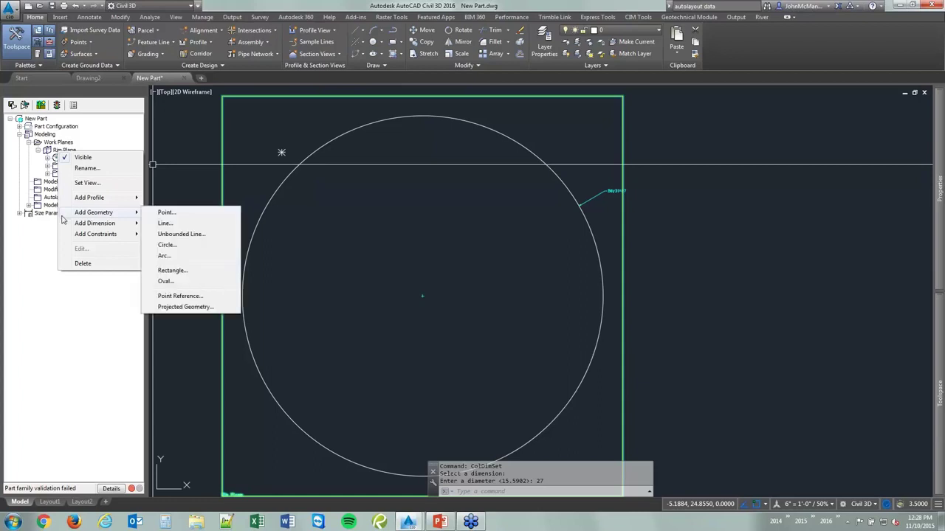
mouse_move(109, 236)
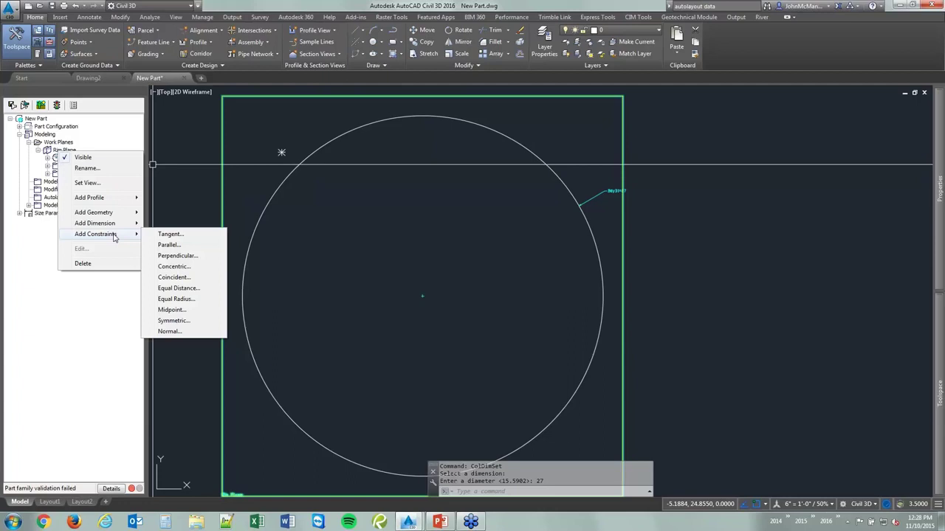
click(190, 268)
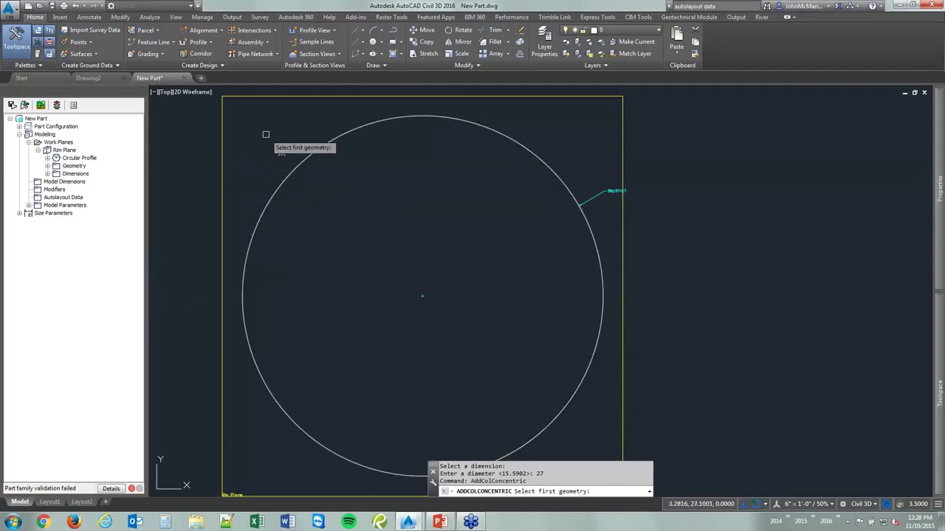
click(299, 157)
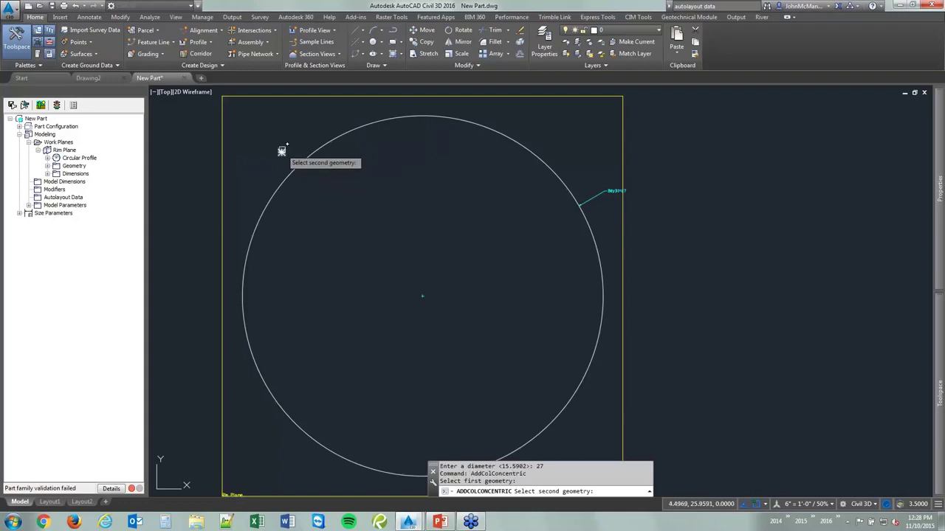
click(423, 296)
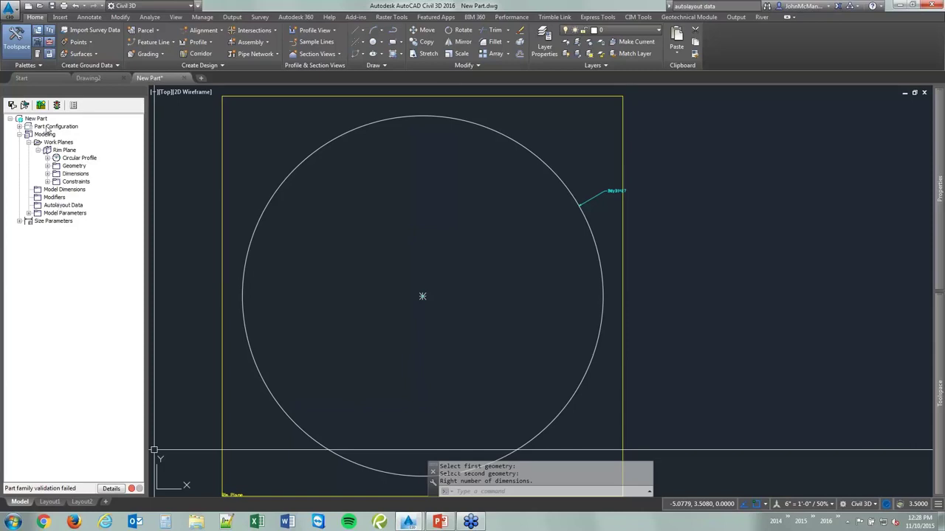
Validate the part family and save it, allowing the part to be inserted
click(57, 105)
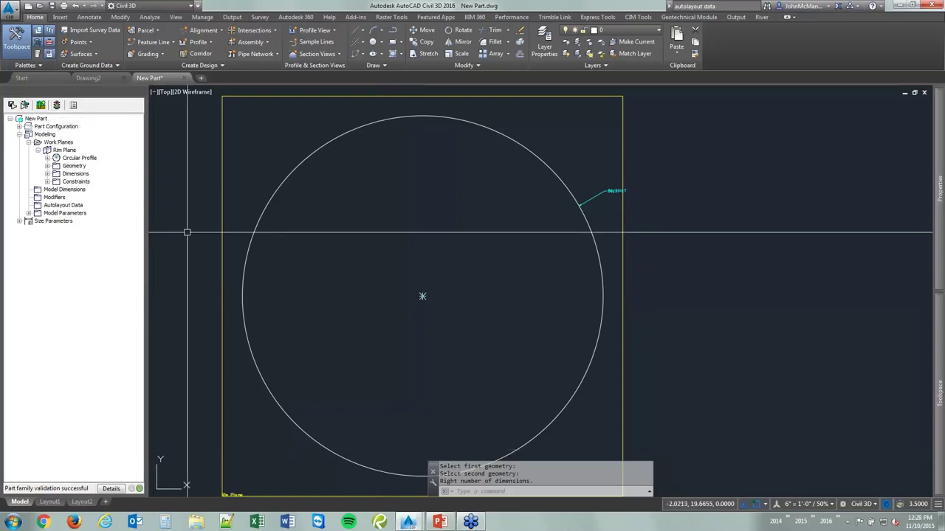
click(11, 105)
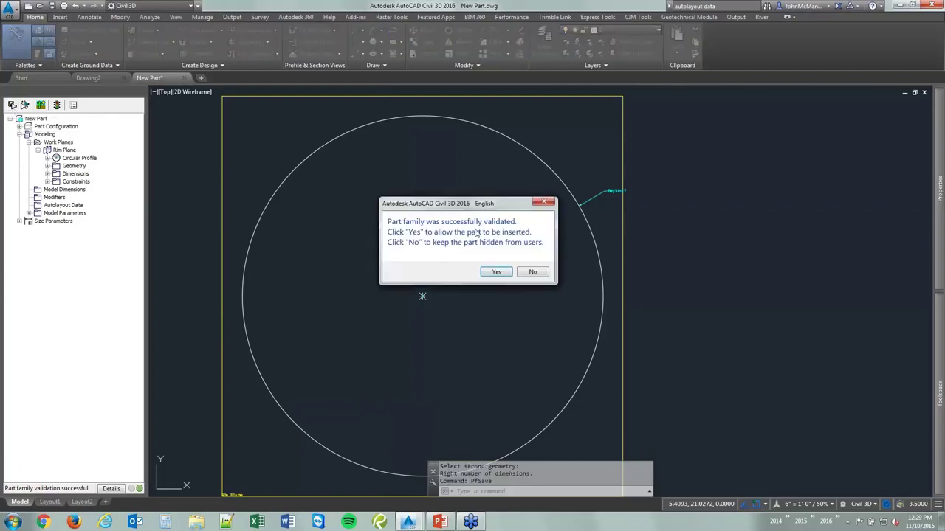
click(496, 271)
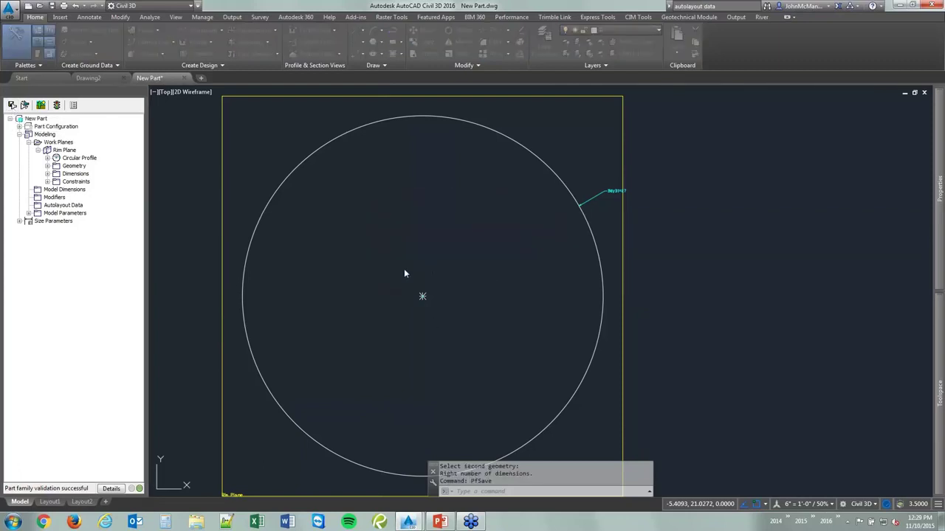
click(414, 251)
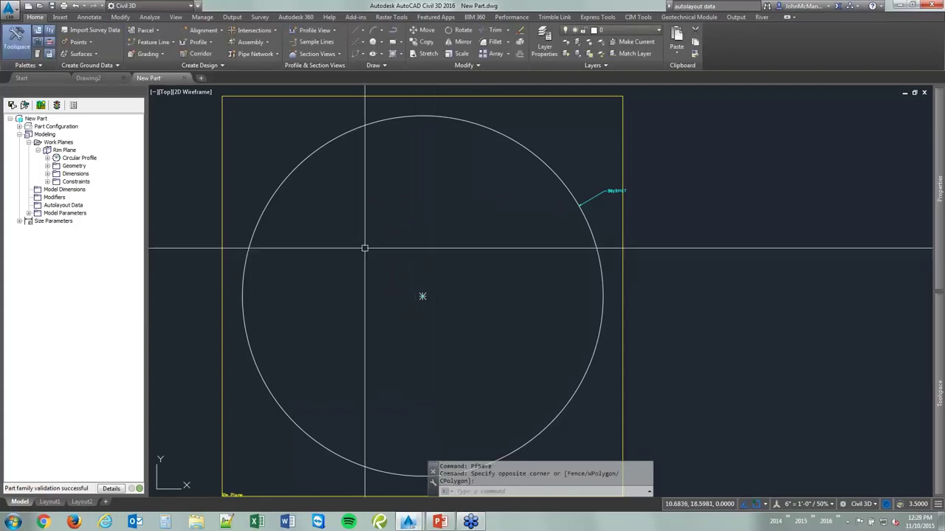
Start an extrusion modifier on the Rim Plane's circular profile
scroll(369, 234, down, 2)
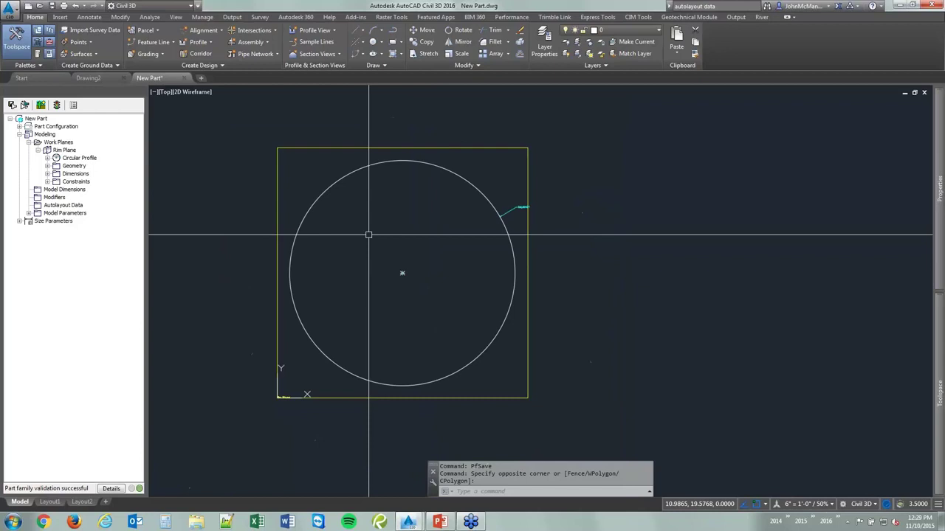
scroll(378, 237, up, 2)
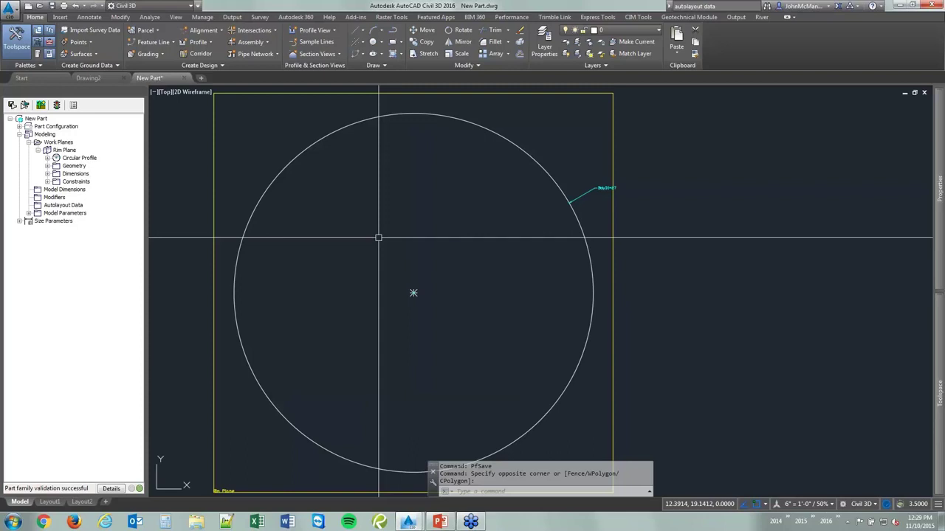
mouse_move(350, 270)
shift+middle_down()
mouse_move(375, 267)
mouse_move(386, 240)
mouse_move(362, 273)
shift+middle_up()
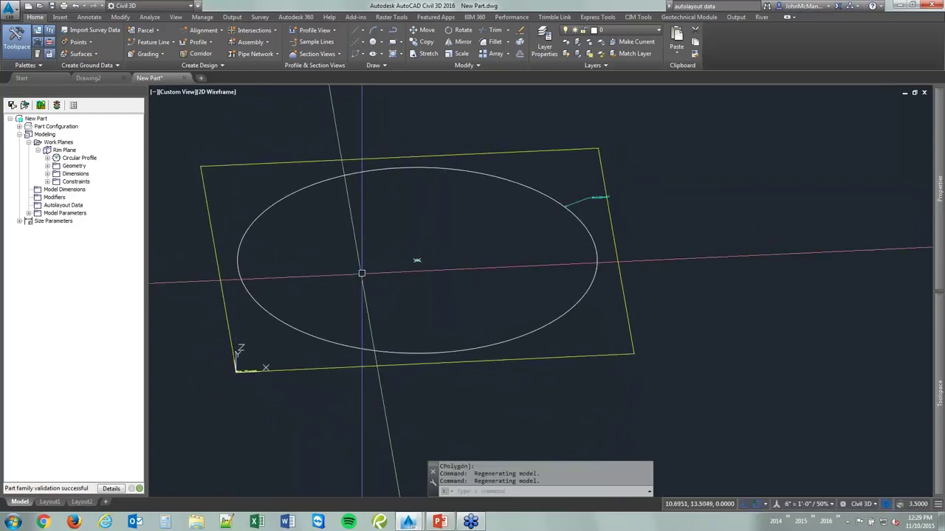
mouse_move(361, 273)
shift+middle_down()
mouse_move(360, 251)
mouse_move(362, 298)
mouse_move(364, 283)
shift+middle_up()
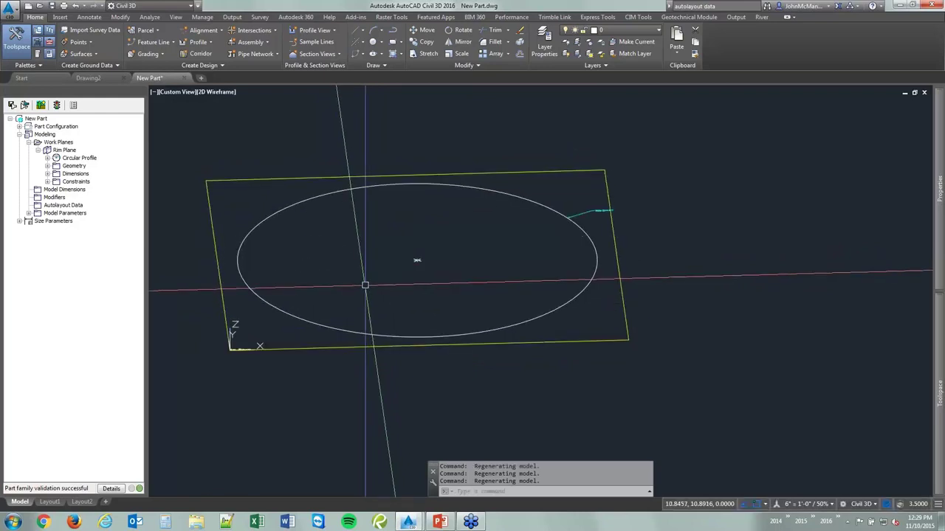
click(61, 190)
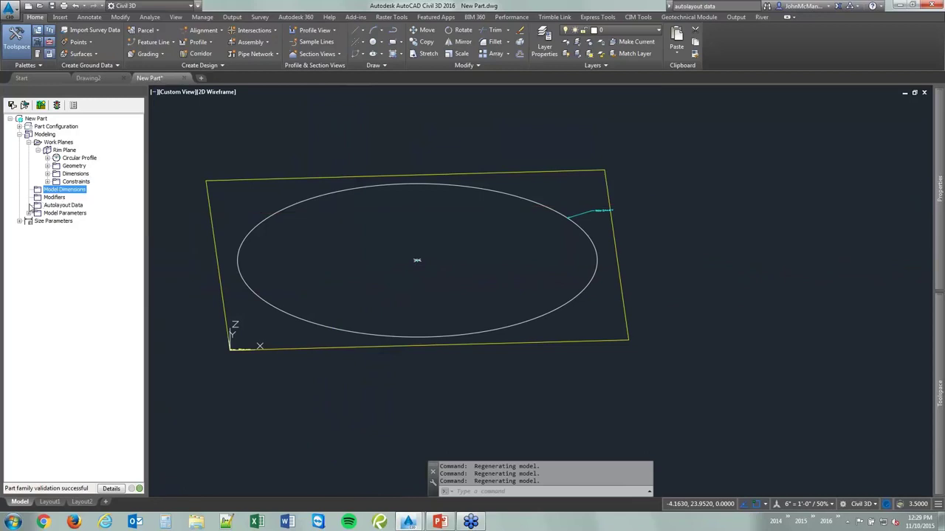
right_click(53, 198)
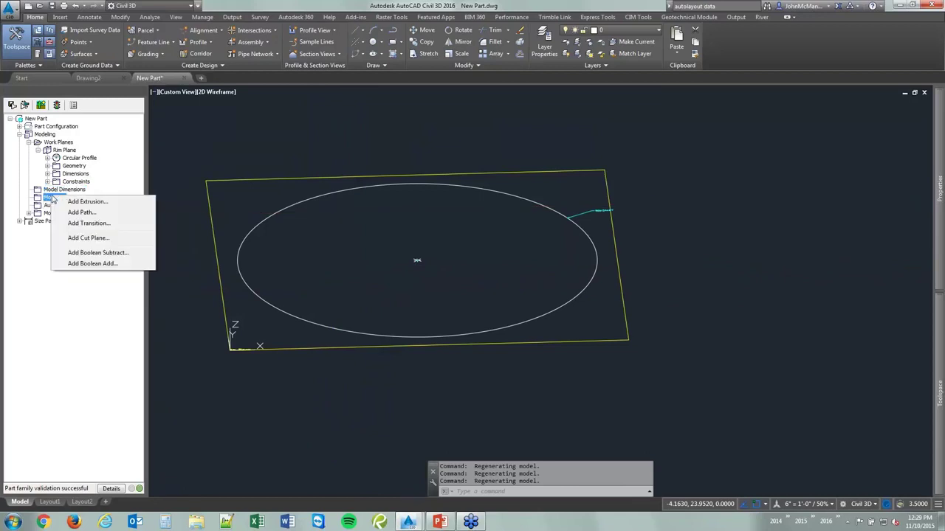
click(90, 204)
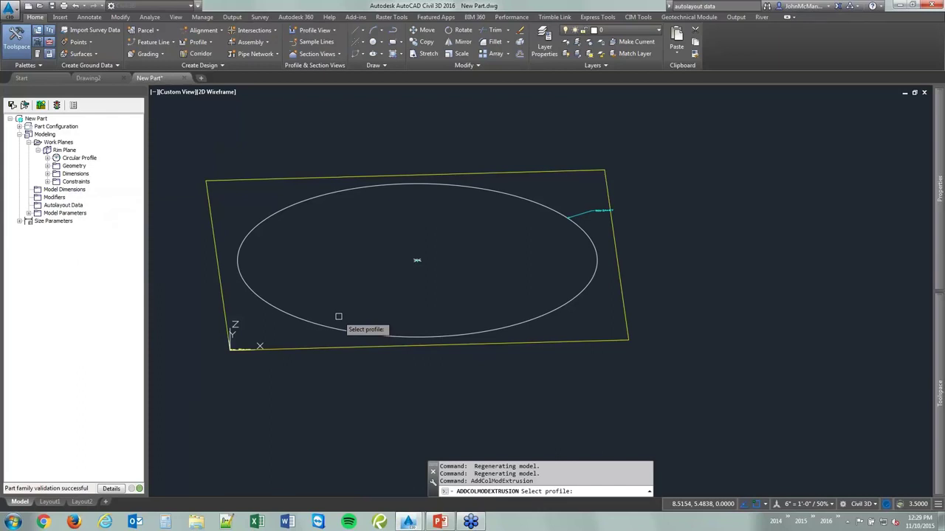
middle_drag(318, 323, 295, 271)
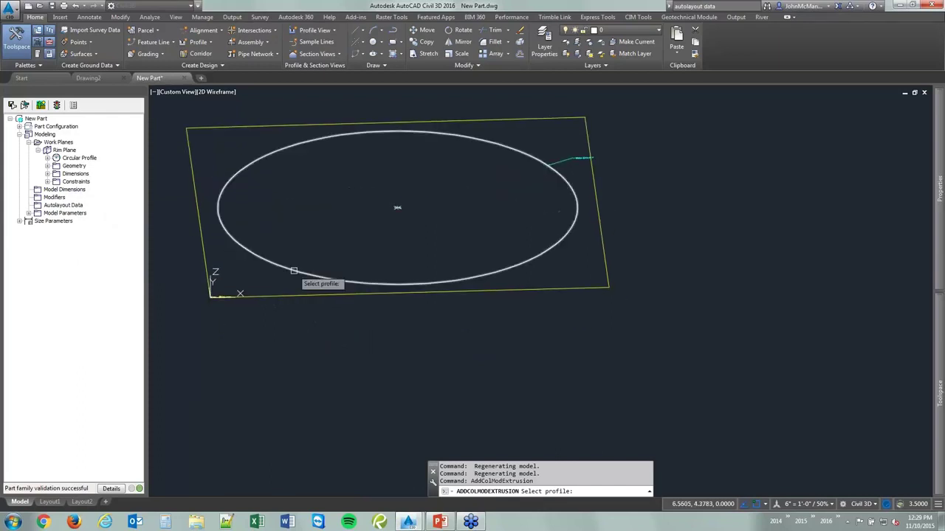
click(294, 271)
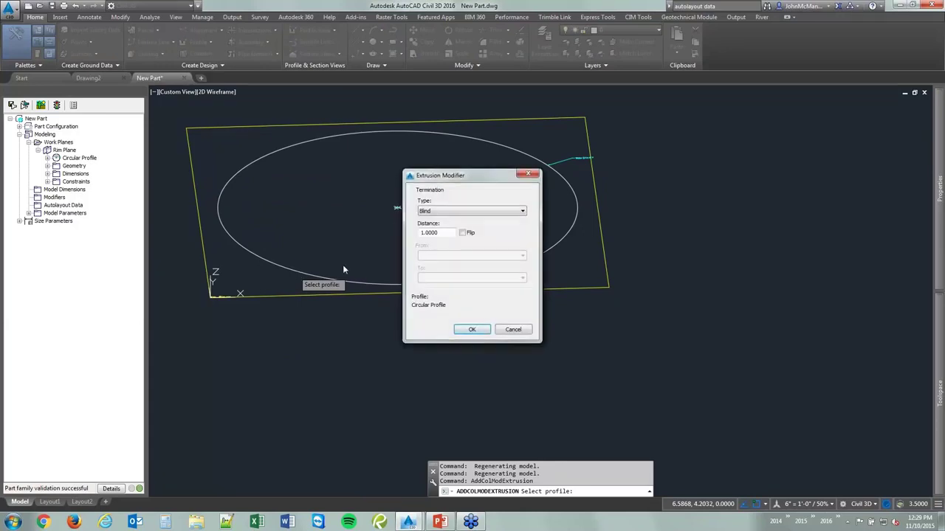
click(460, 213)
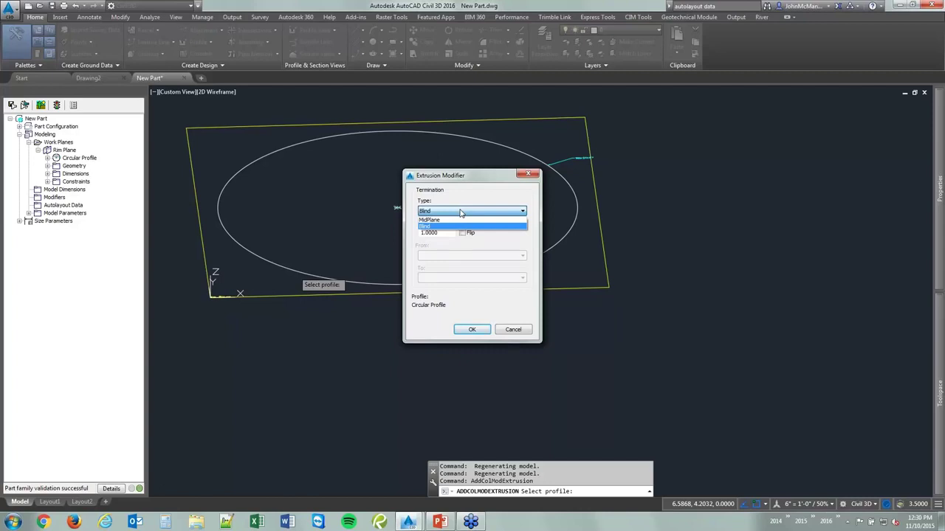
click(461, 213)
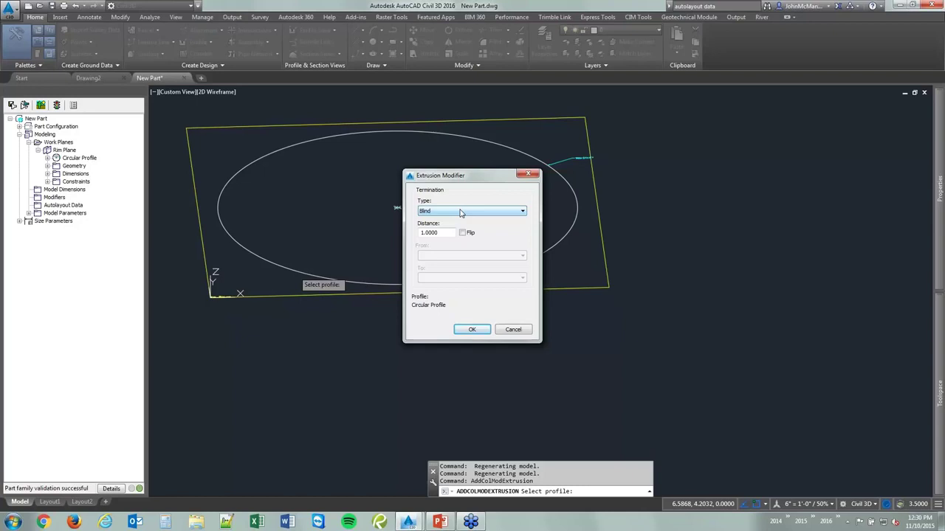
click(461, 213)
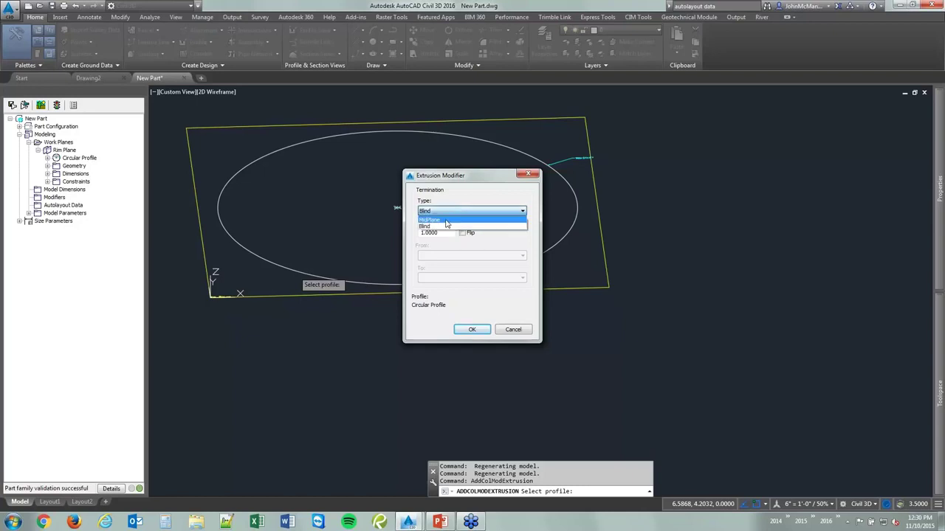
click(440, 228)
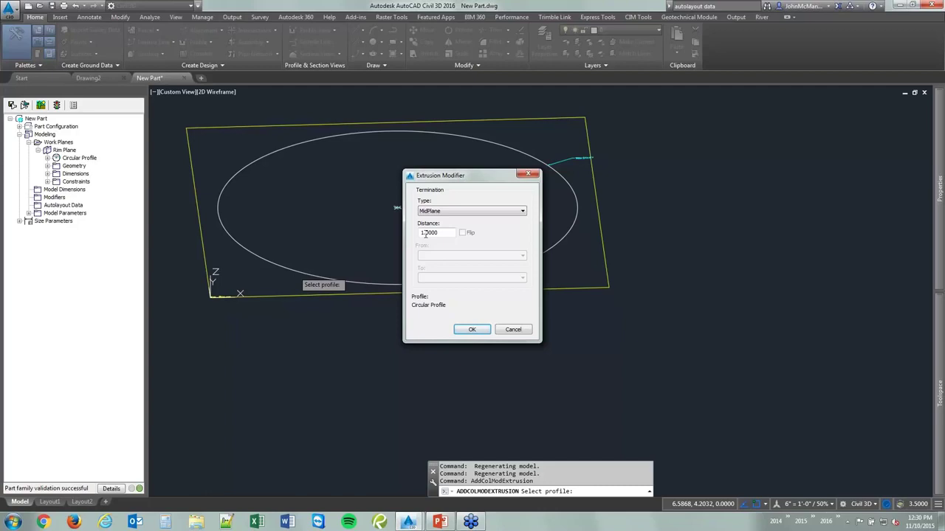
click(512, 210)
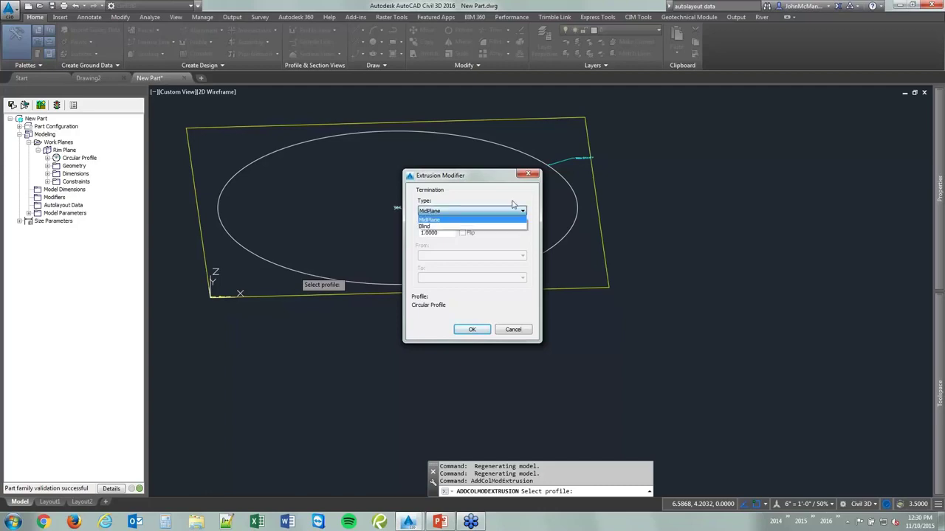
click(472, 226)
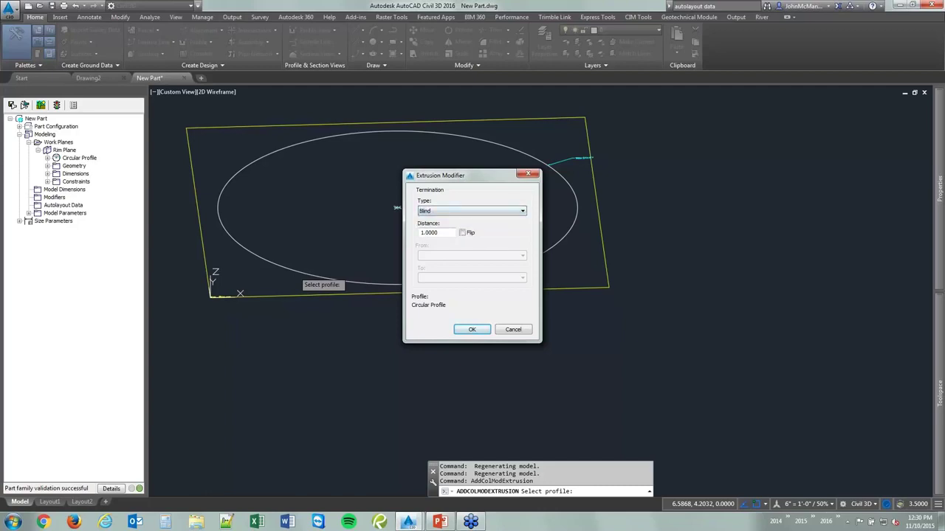
Extrude the circular profile as Blind with a distance of 6, flipped downward from the Rim Plane
click(462, 233)
key(shift+Tab)
text(6)
click(470, 329)
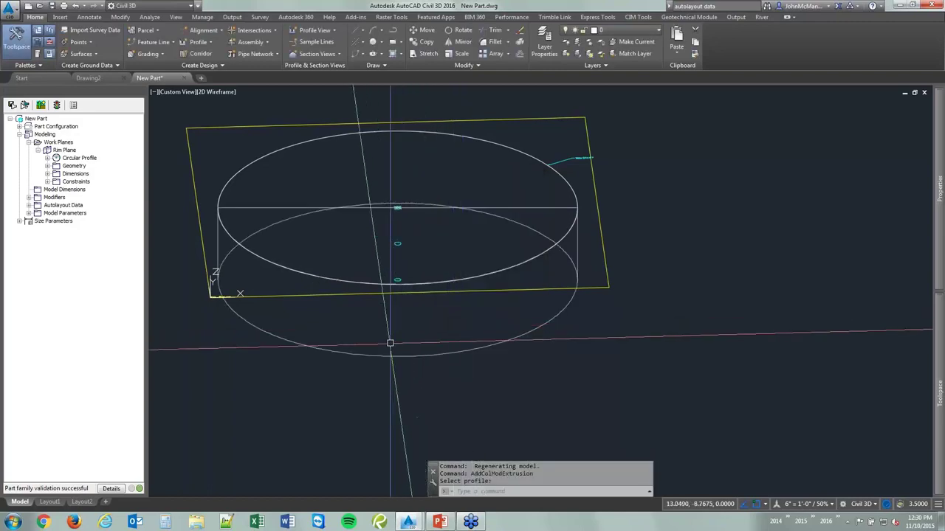
Examine the extruded cylinder and the layout markers along its central axis from an angled view
mouse_move(391, 342)
shift+middle_down()
mouse_move(388, 296)
mouse_move(391, 338)
shift+middle_up()
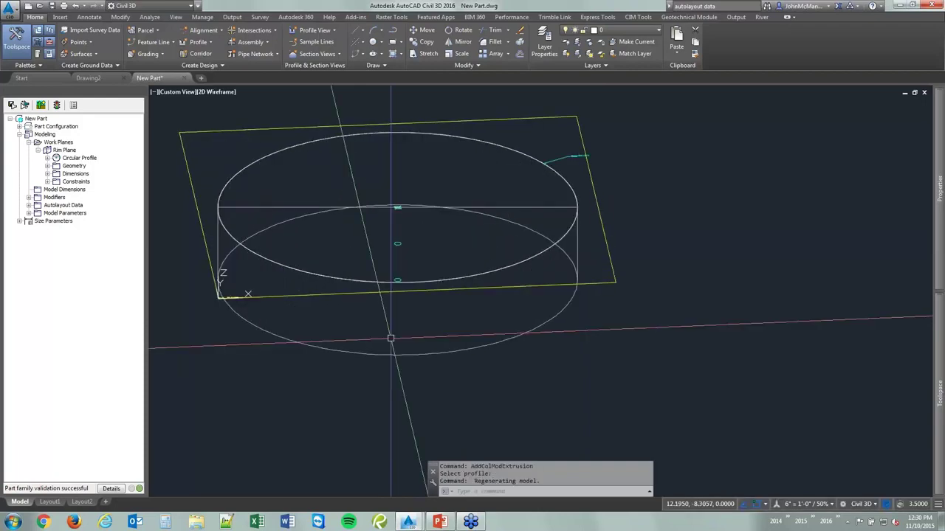
shift+middle_drag(389, 330, 392, 347)
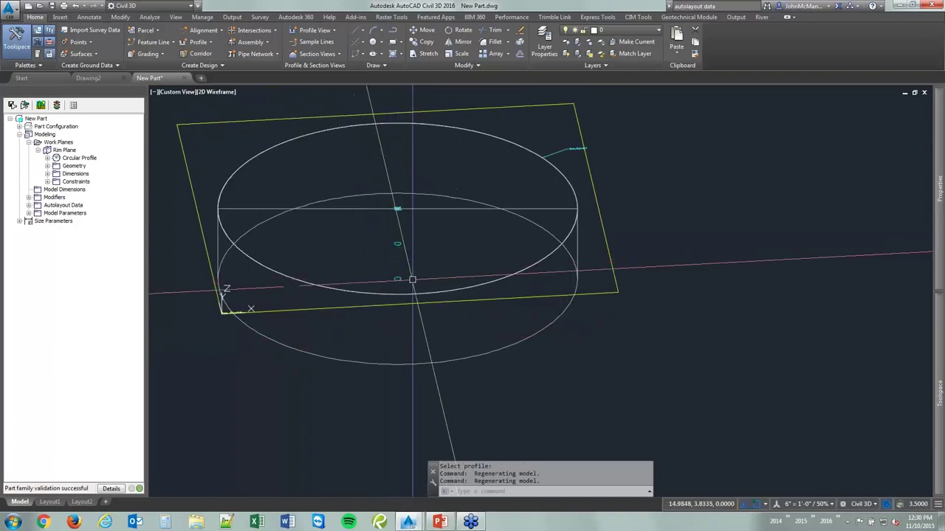
scroll(394, 222, up, 3)
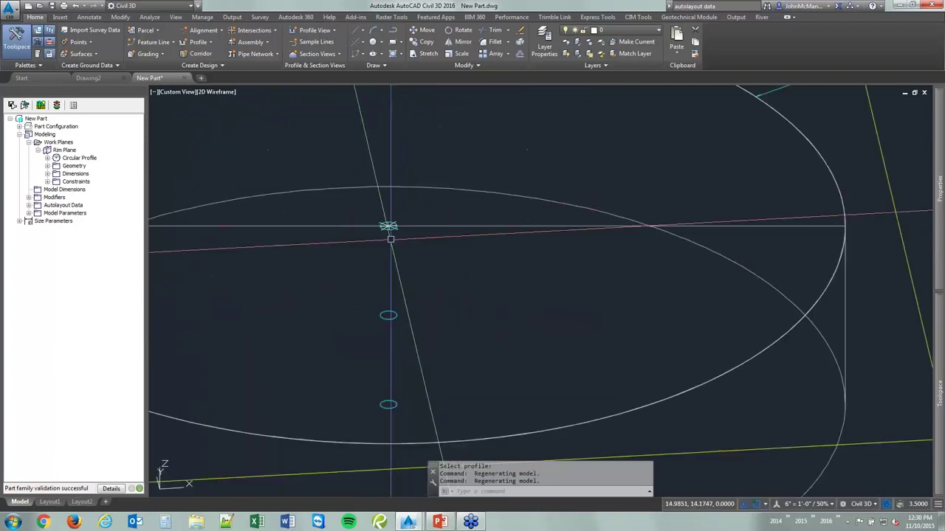
scroll(391, 240, up, 1)
scroll(389, 238, down, 3)
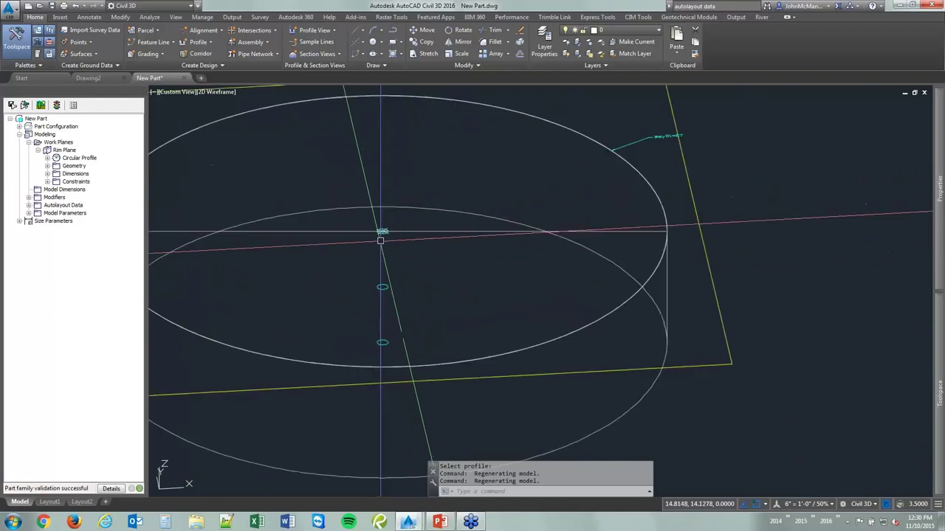
scroll(381, 240, down, 2)
scroll(382, 233, up, 2)
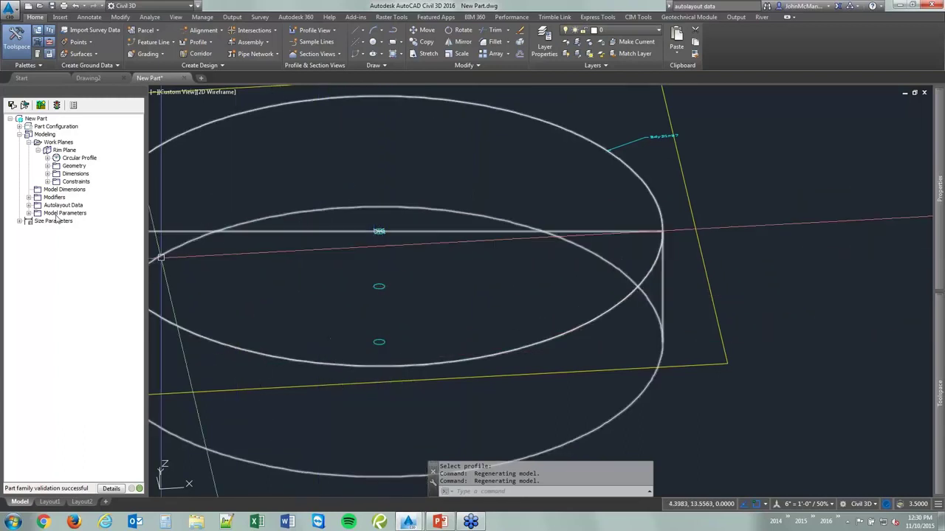
Set the Layout Data's placement point at the centre point of the Rim Plane's circular profile
click(28, 206)
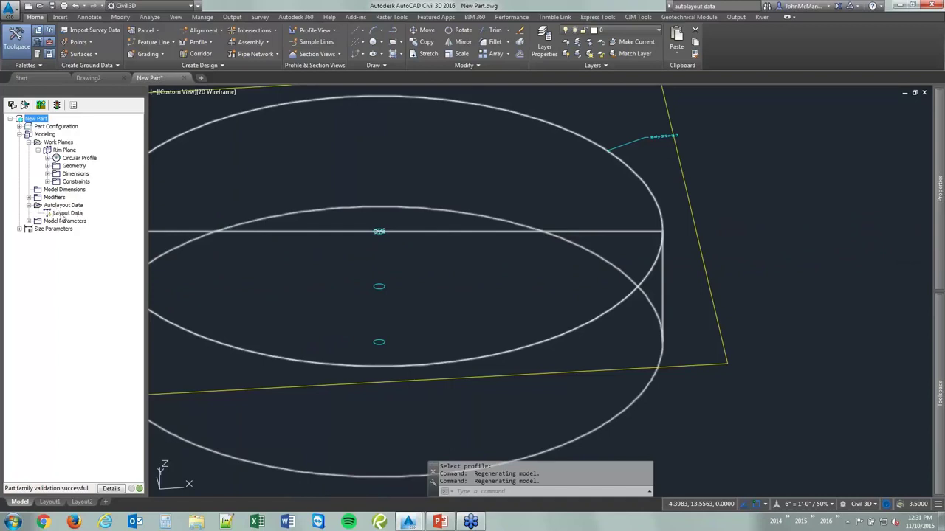
click(64, 214)
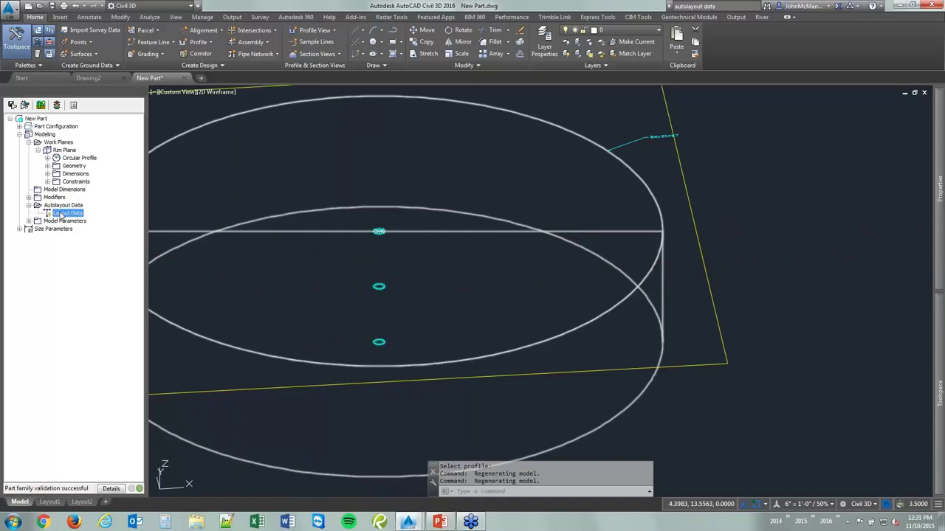
right_click(61, 215)
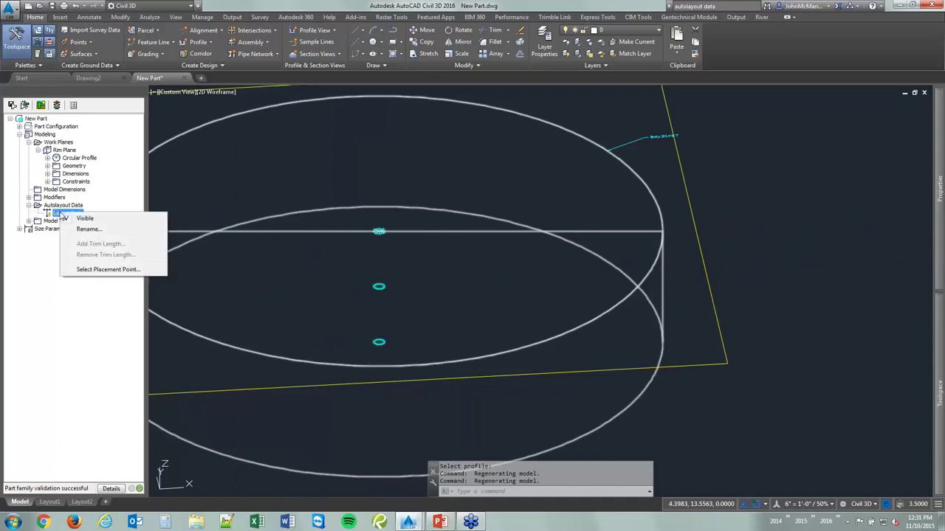
click(99, 270)
scroll(378, 277, up, 4)
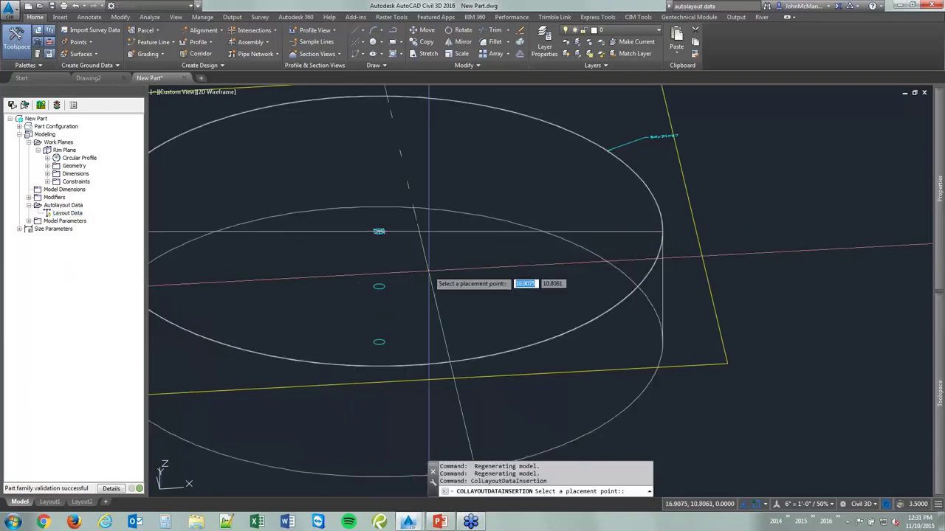
scroll(380, 277, down, 2)
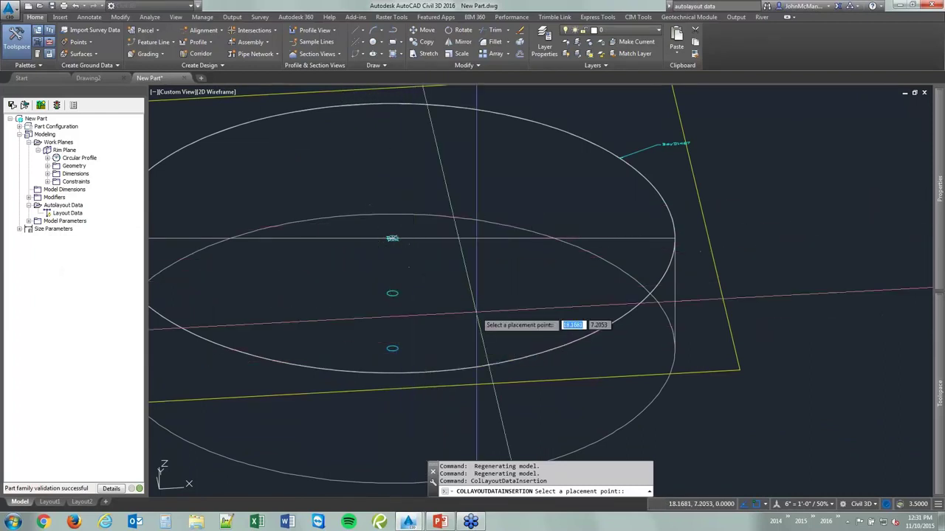
scroll(391, 226, up, 2)
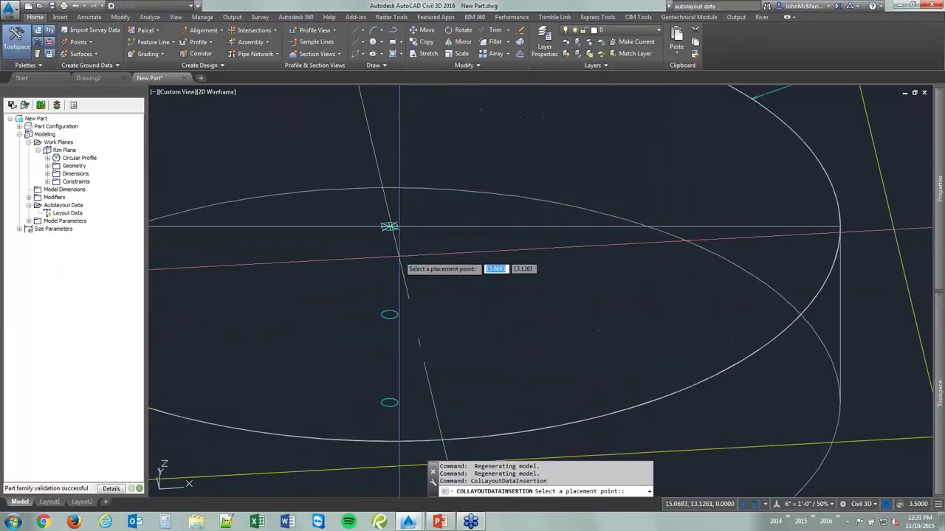
click(420, 226)
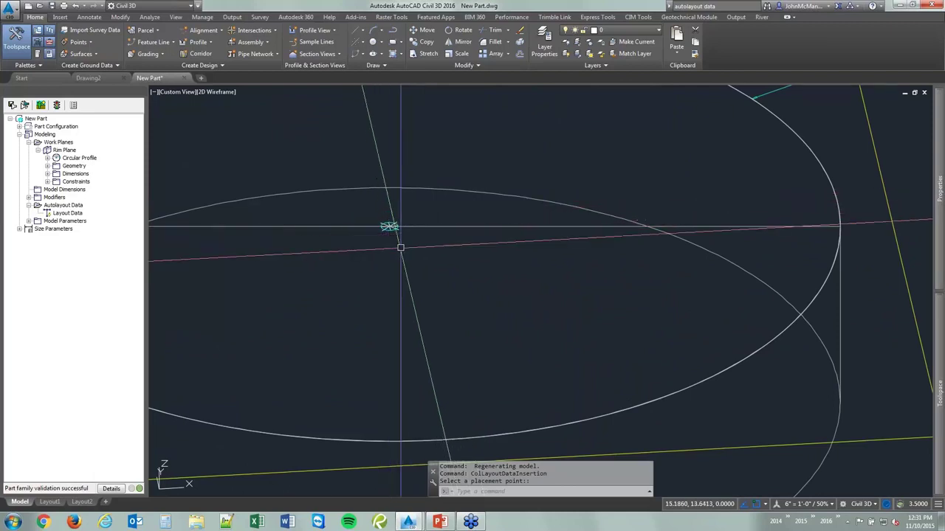
scroll(400, 248, down, 3)
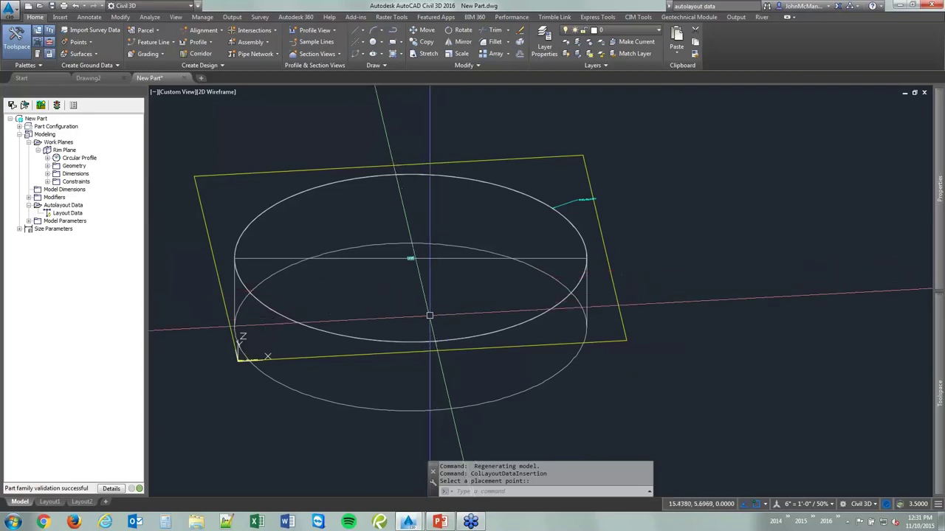
shift+middle_drag(422, 281, 422, 339)
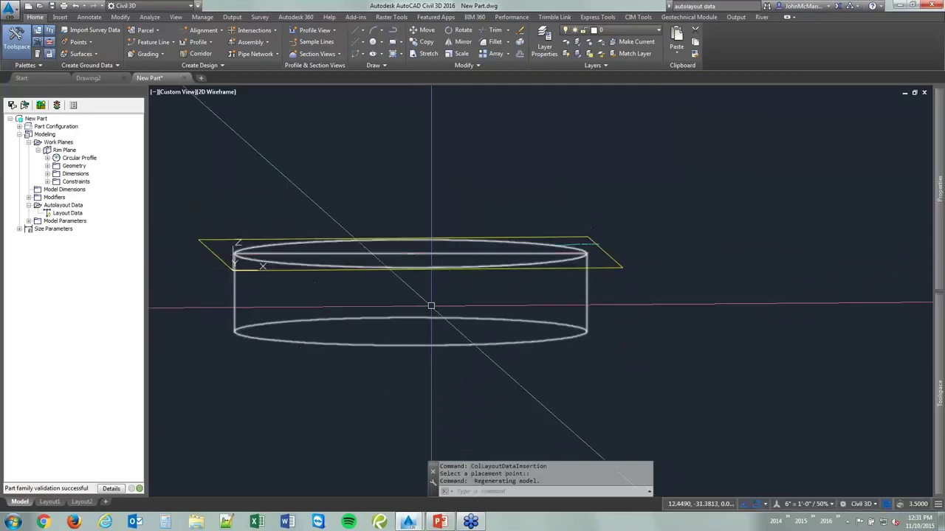
shift+middle_drag(430, 304, 428, 324)
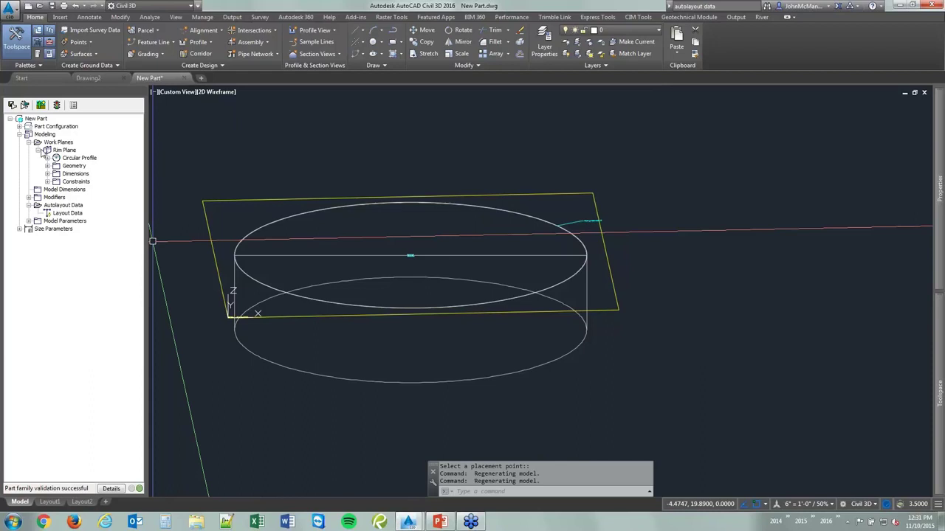
Start a new work plane of type Offset and name it Barrel Plane
click(38, 151)
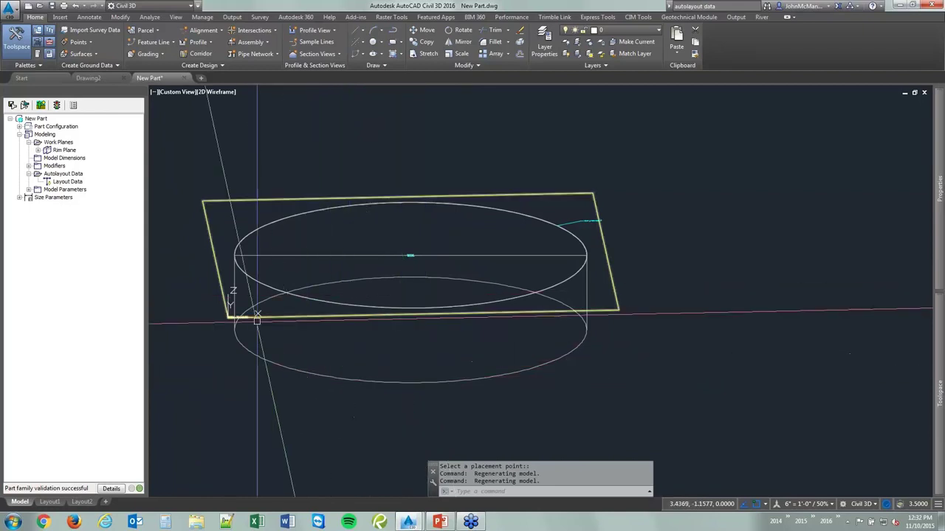
right_click(53, 151)
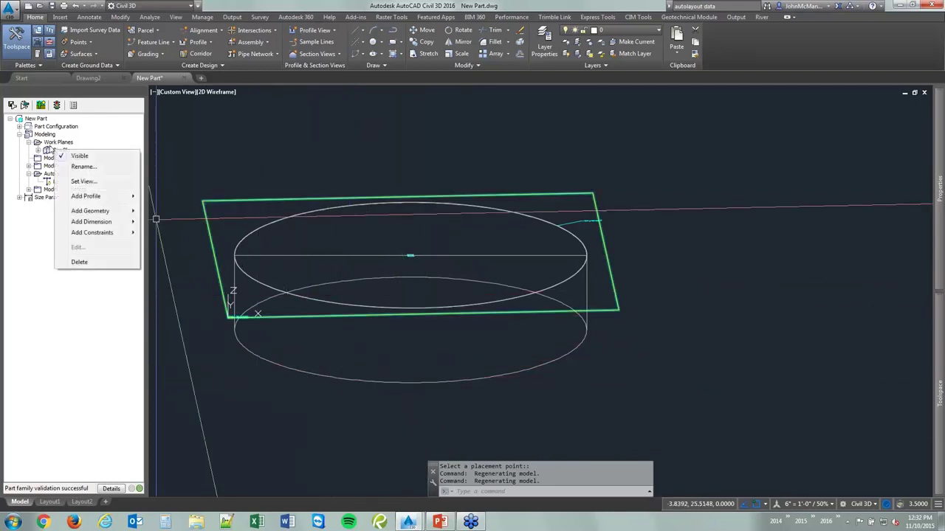
right_click(50, 144)
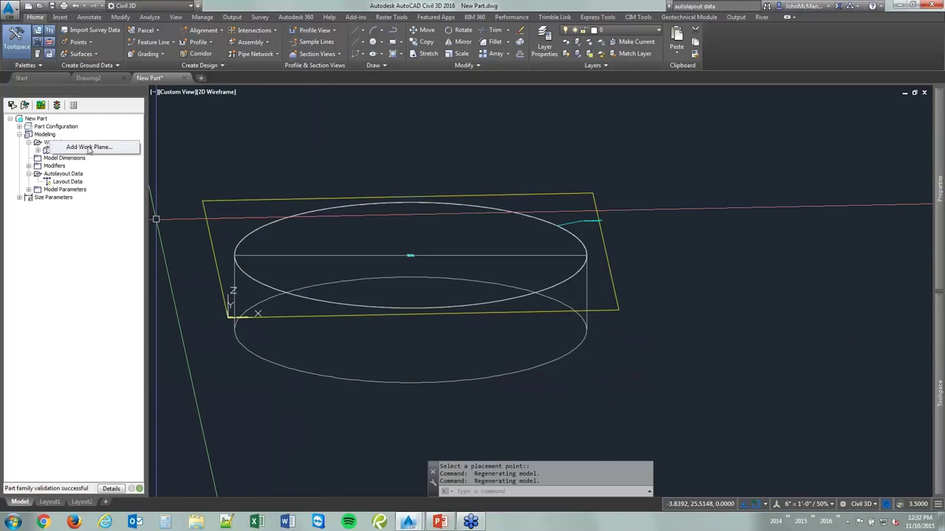
click(31, 155)
right_click(58, 144)
click(82, 151)
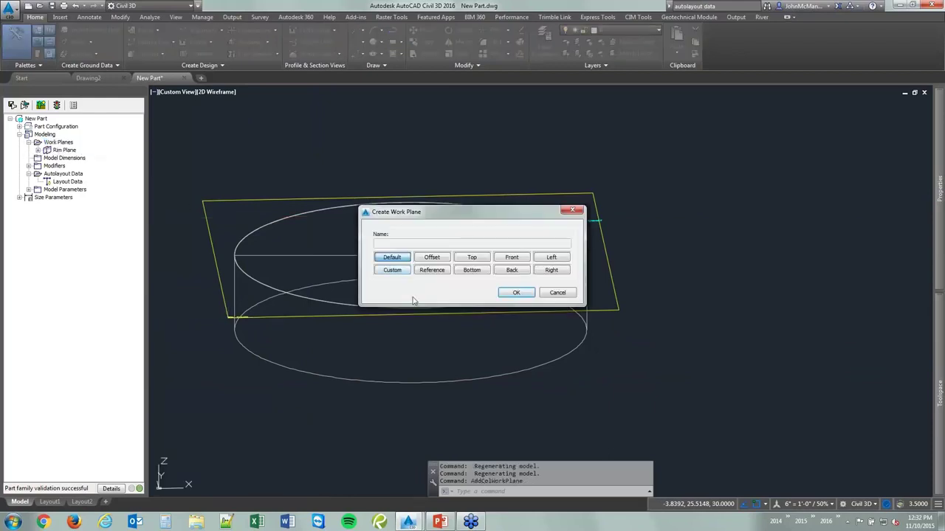
click(433, 260)
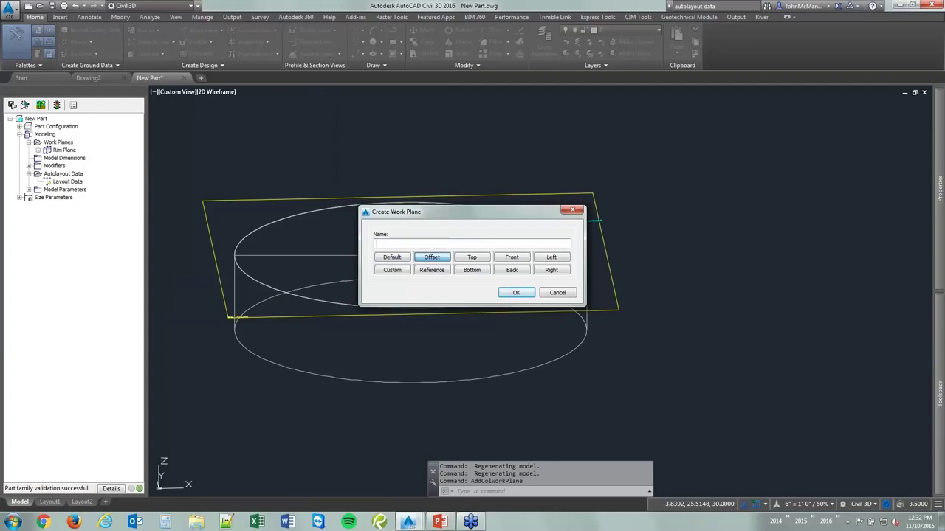
text(Barrel Plane)
click(515, 293)
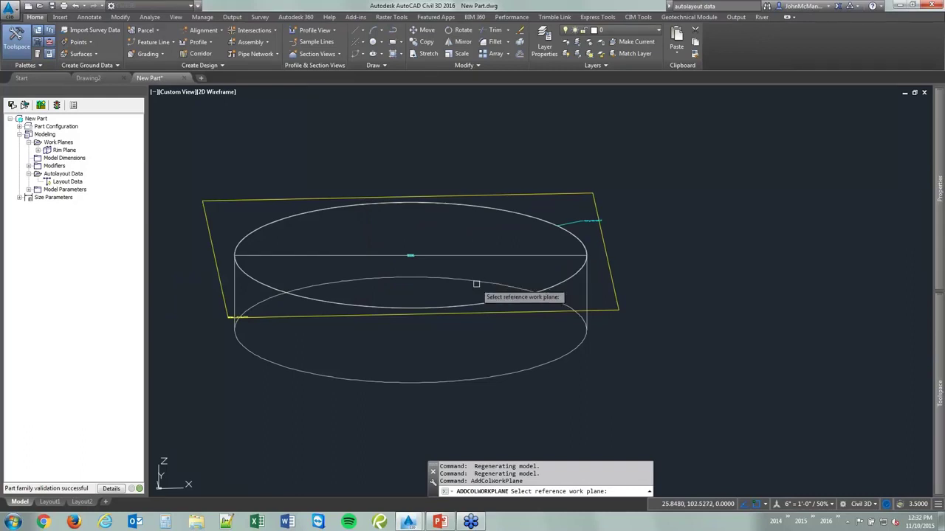
Use the Rim Plane as reference and offset the Barrel Plane 6 downward from it
click(220, 284)
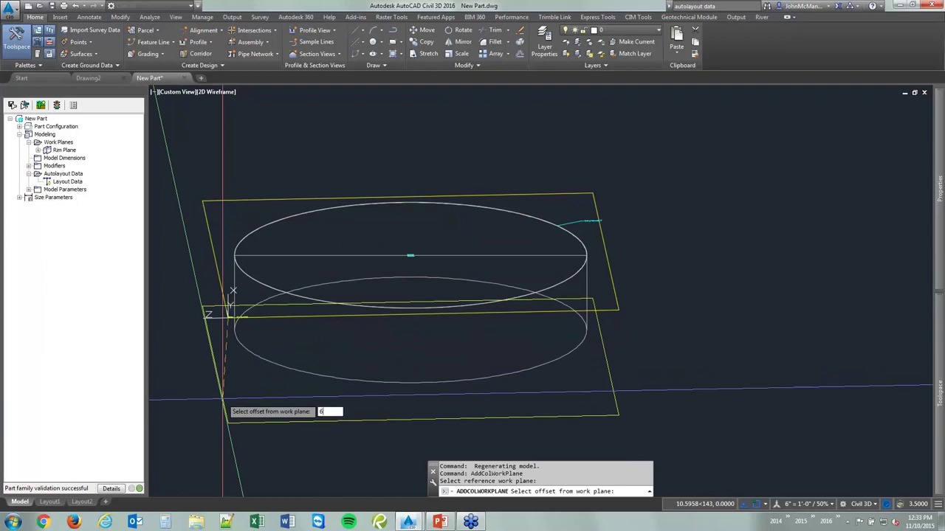
key(Return)
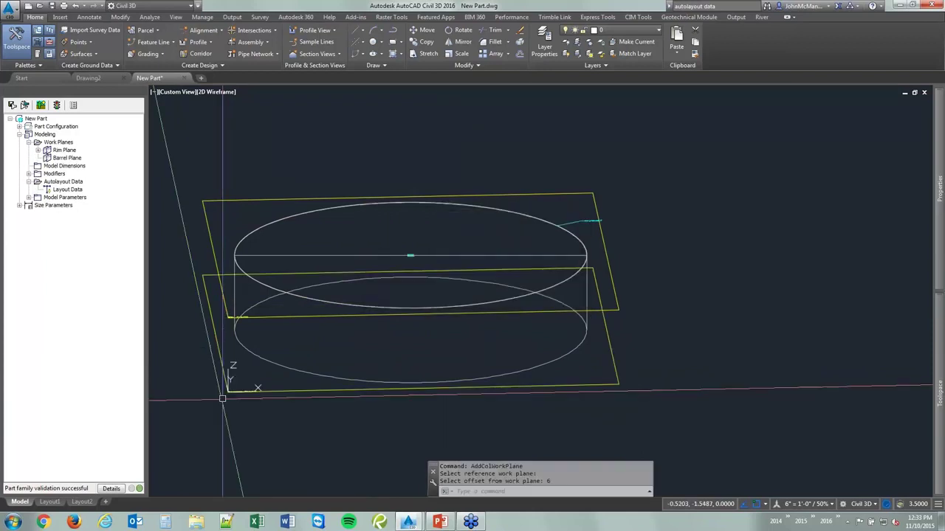
shift+middle_drag(222, 398, 213, 320)
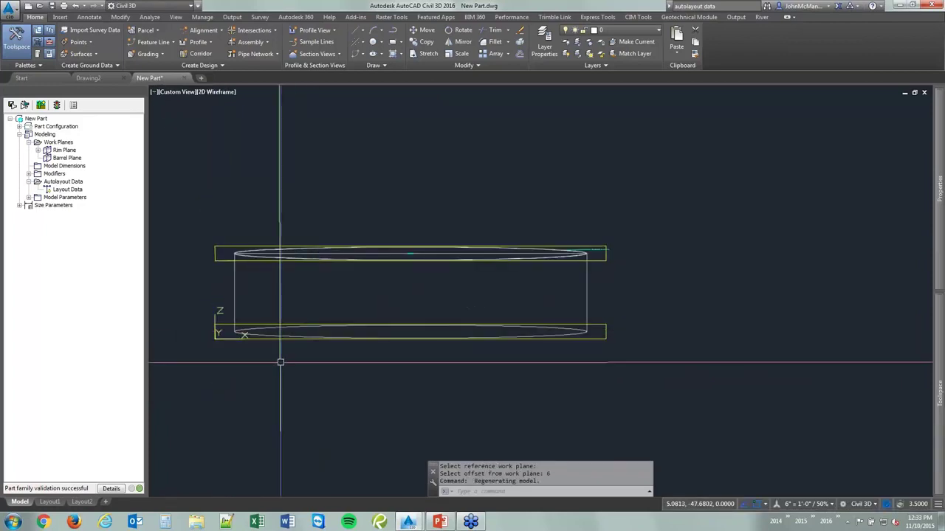
mouse_move(281, 362)
shift+middle_down()
mouse_move(282, 396)
mouse_move(273, 372)
shift+middle_up()
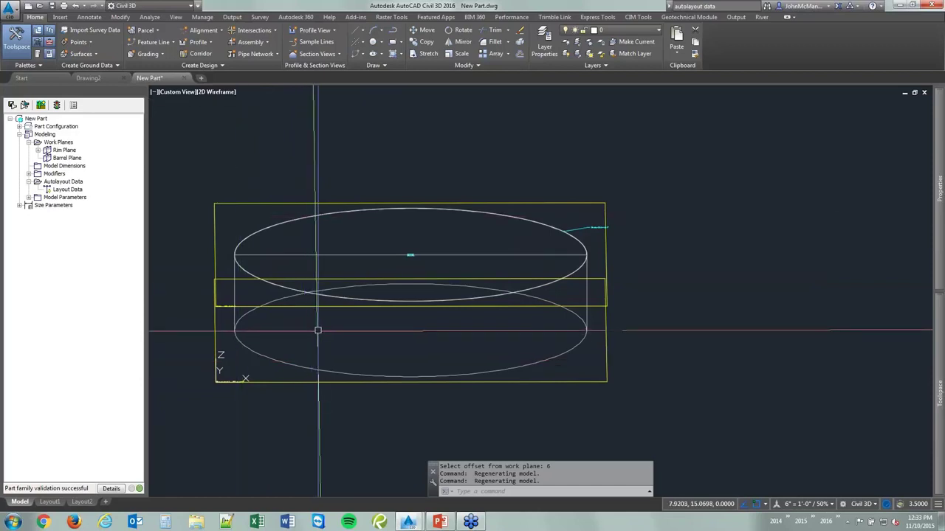
Add a point reference to the Barrel Plane from the centre point of the Rim Plane's circular profile
click(61, 158)
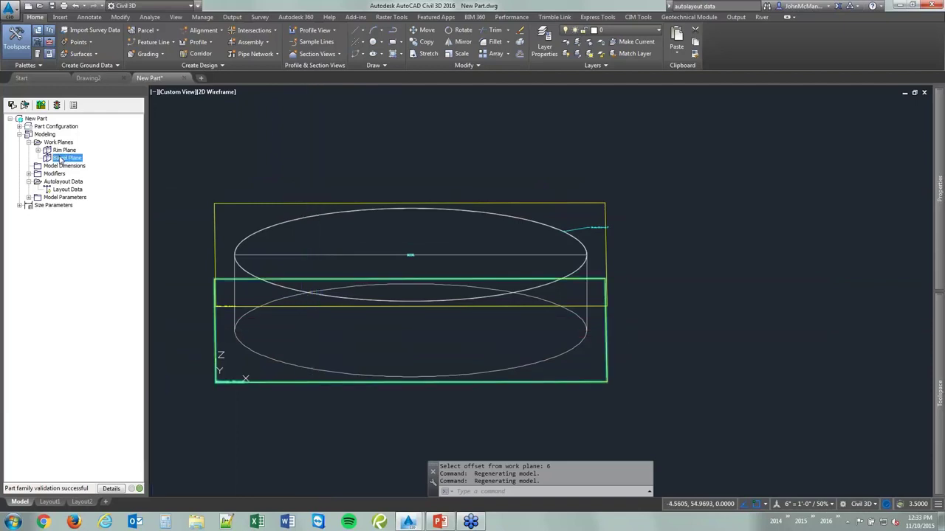
right_click(62, 160)
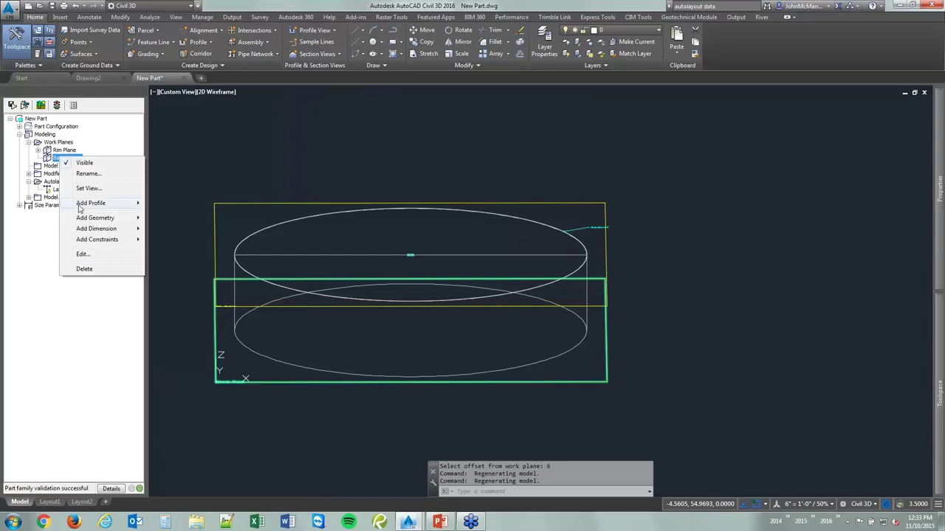
mouse_move(80, 208)
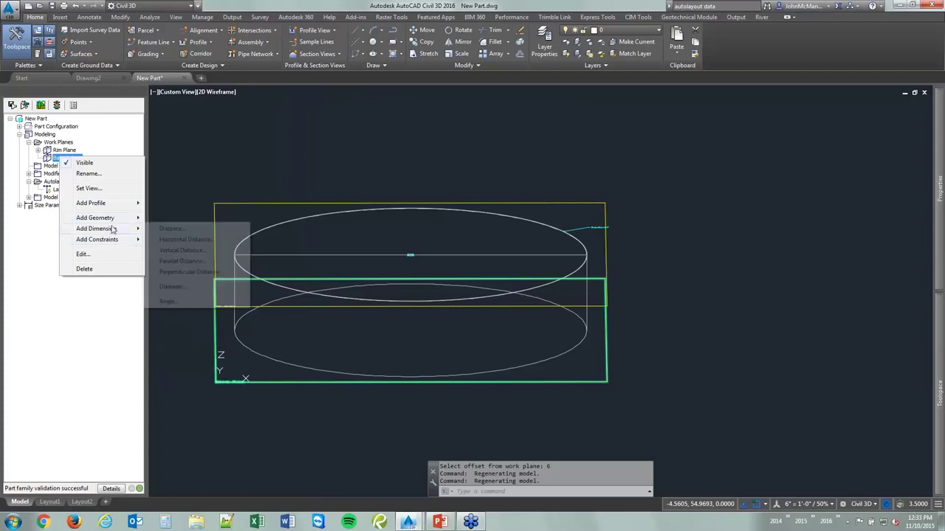
mouse_move(113, 229)
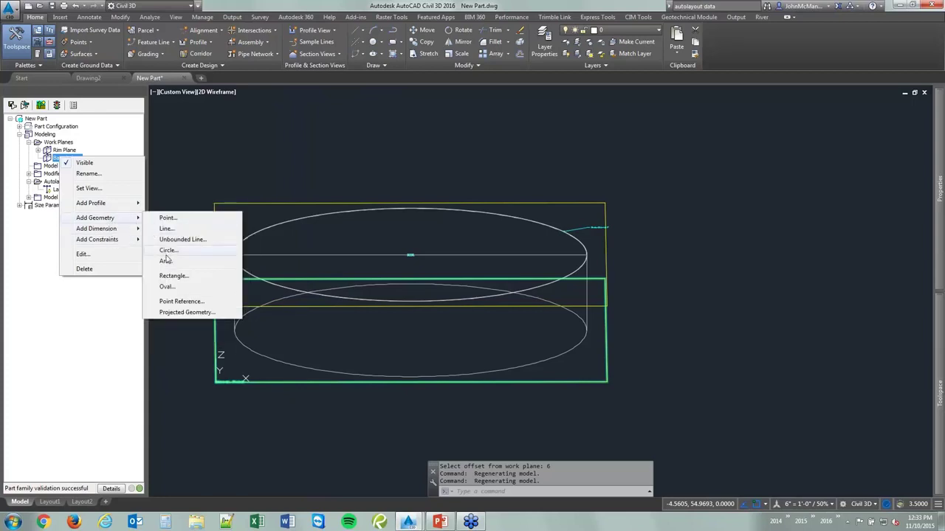
click(200, 302)
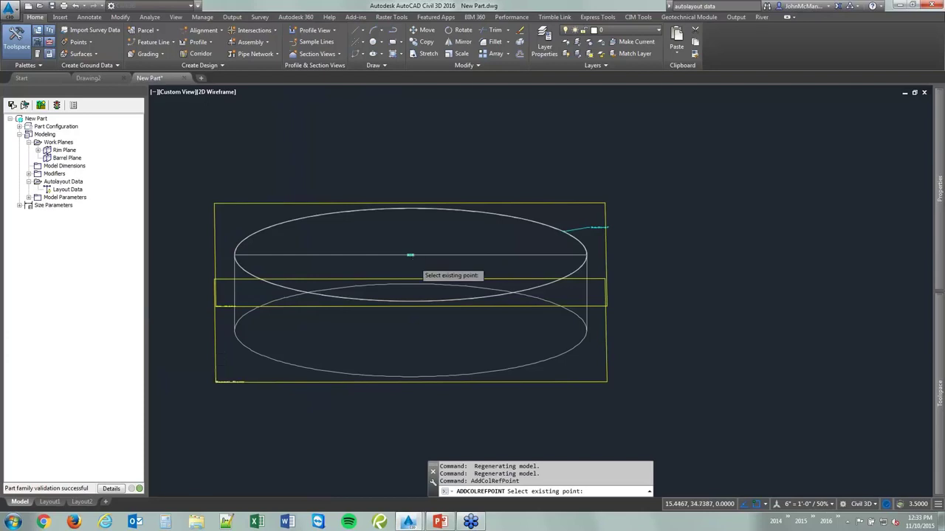
scroll(411, 255, up, 5)
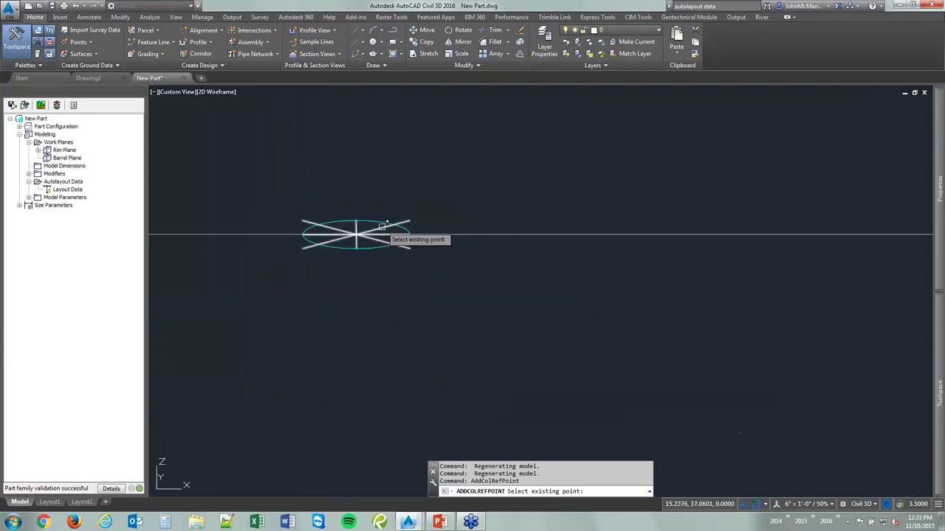
click(380, 235)
scroll(376, 243, down, 5)
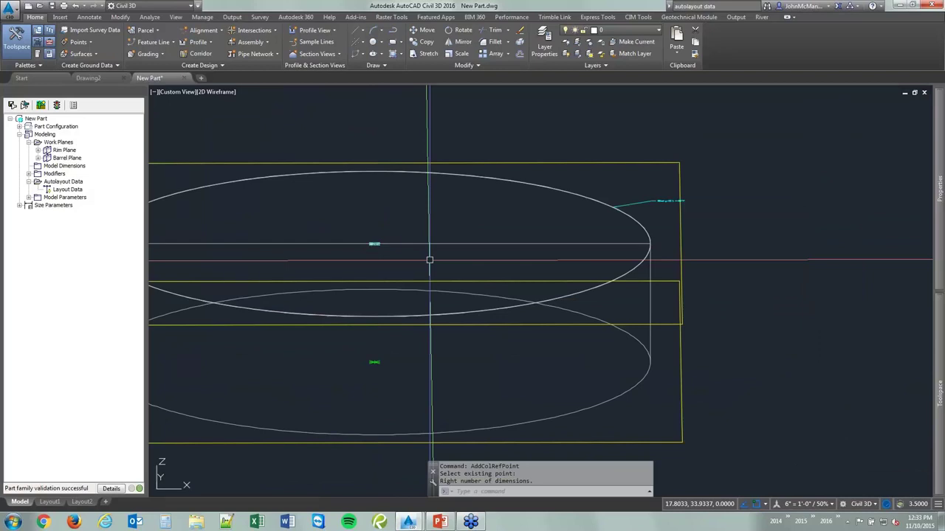
scroll(430, 260, down, 1)
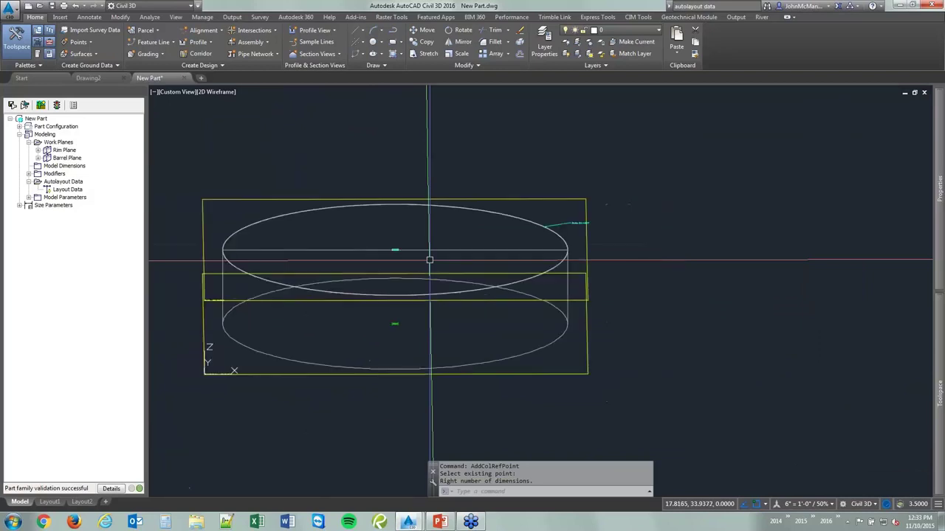
Add a circular profile to the Barrel Plane, drawn freehand beside the cylinder and larger than the rim circle
scroll(425, 258, up, 1)
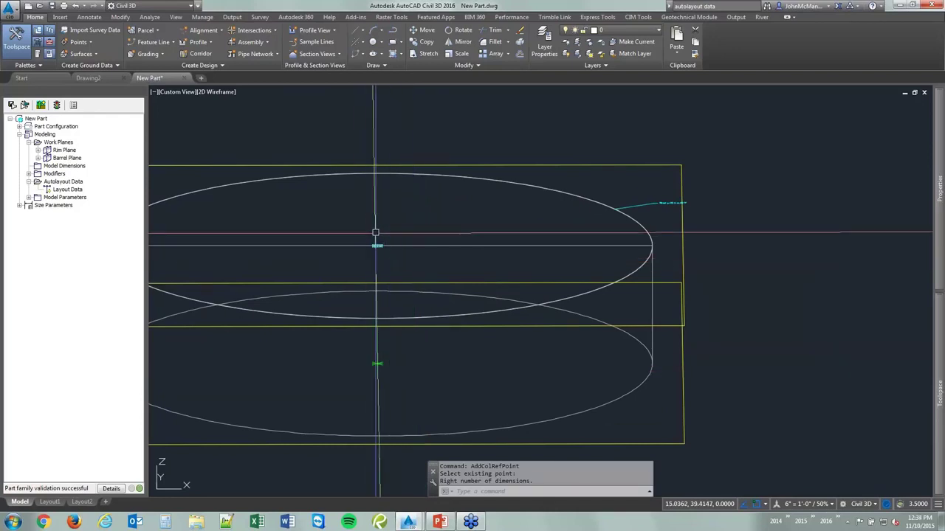
middle_drag(421, 359, 498, 335)
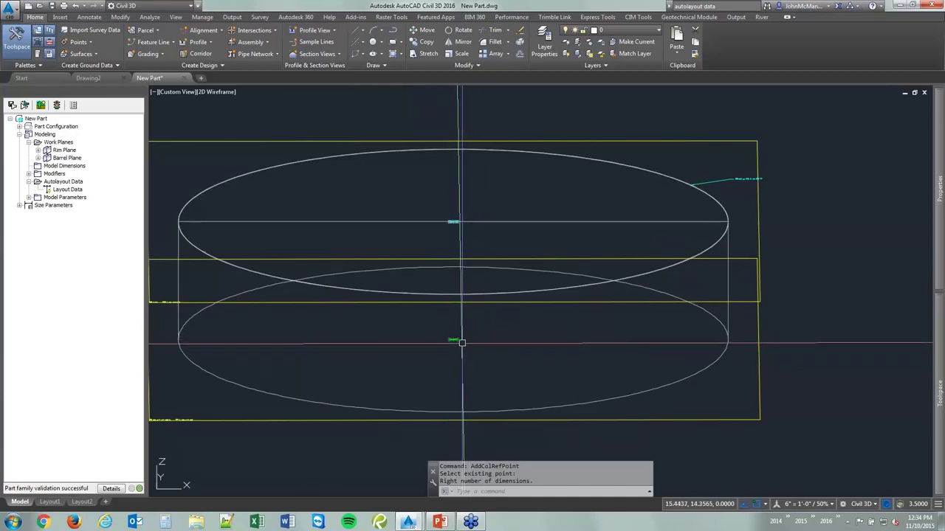
scroll(461, 343, down, 2)
scroll(459, 344, up, 2)
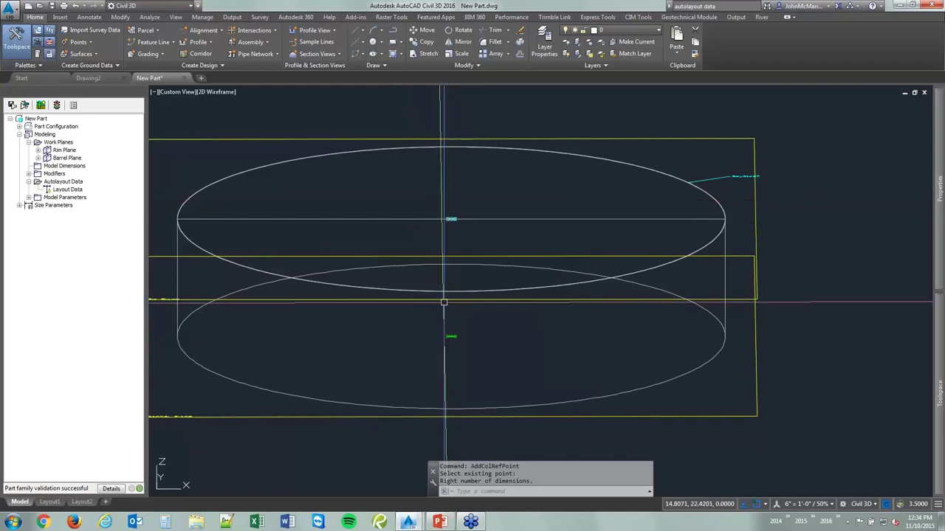
right_click(56, 160)
mouse_move(110, 204)
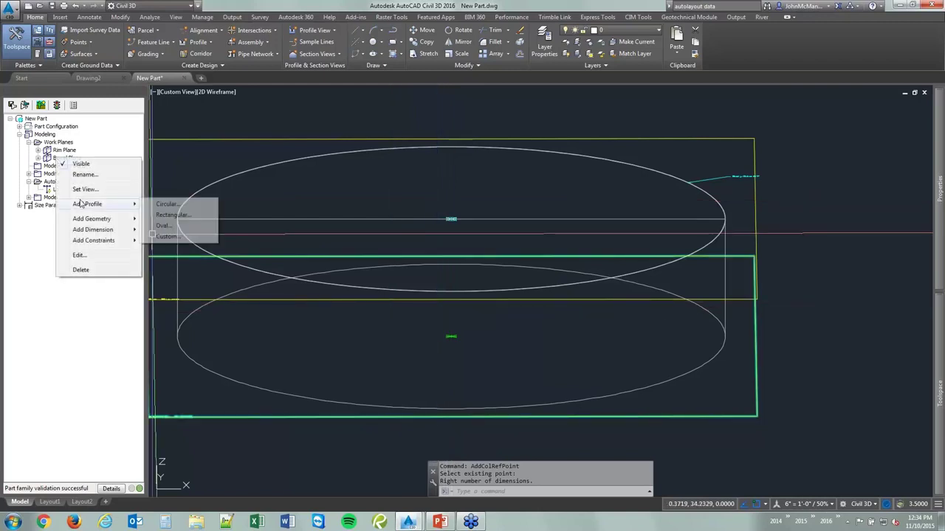
click(177, 205)
scroll(337, 370, down, 4)
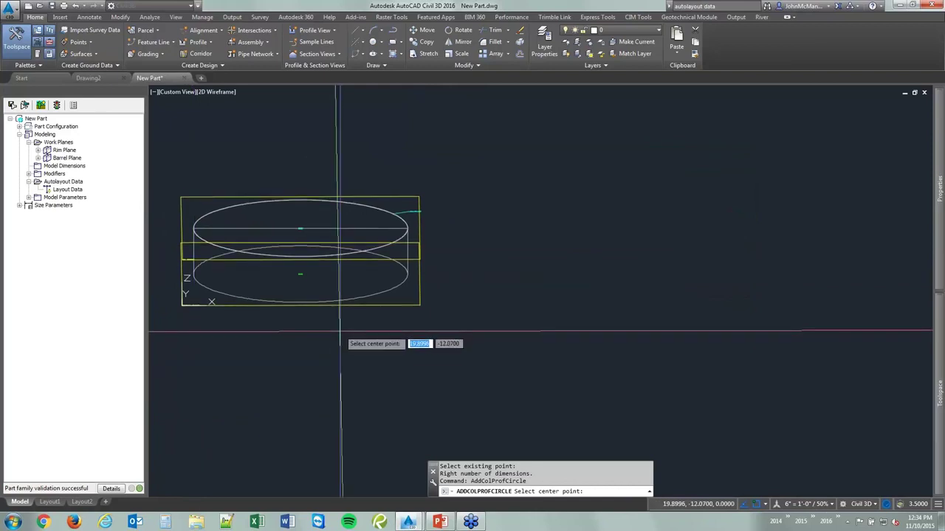
click(496, 310)
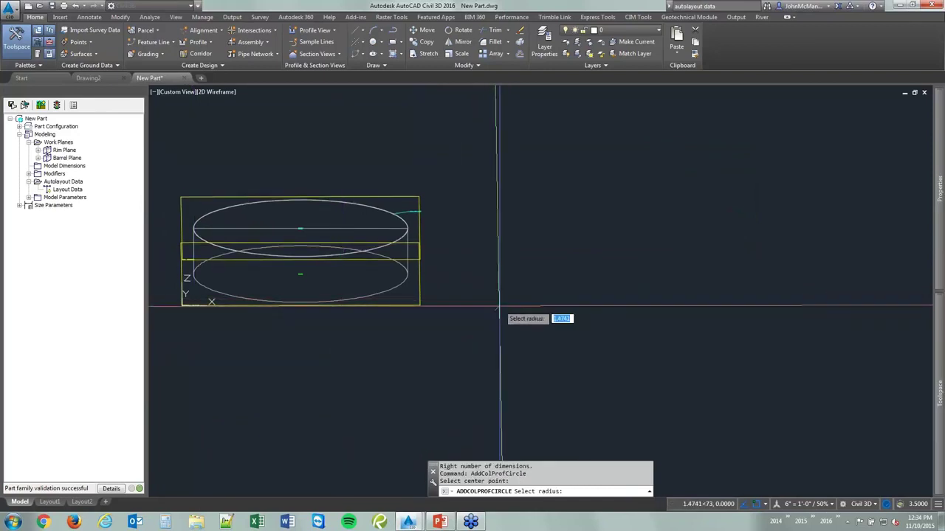
click(516, 270)
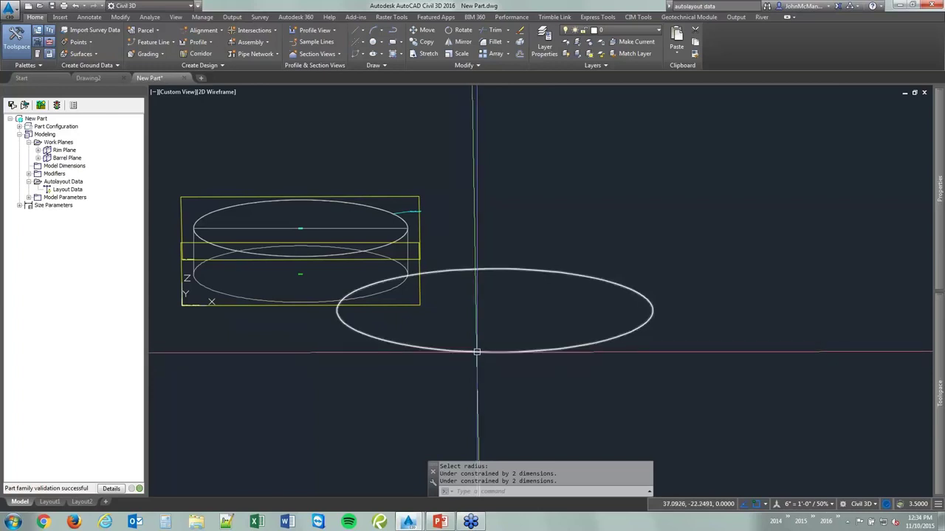
Add a concentric constraint between the Barrel Plane's reference point and its circular profile
right_click(57, 161)
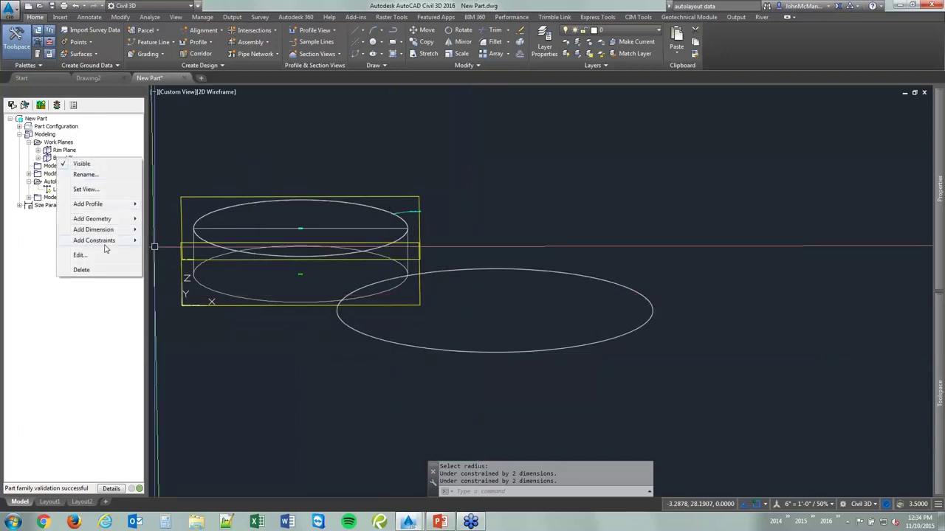
mouse_move(136, 245)
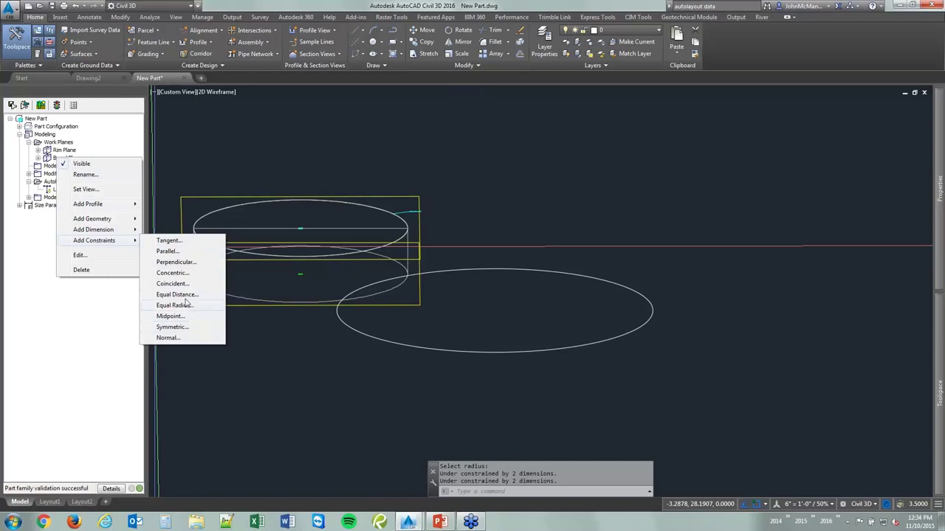
click(175, 273)
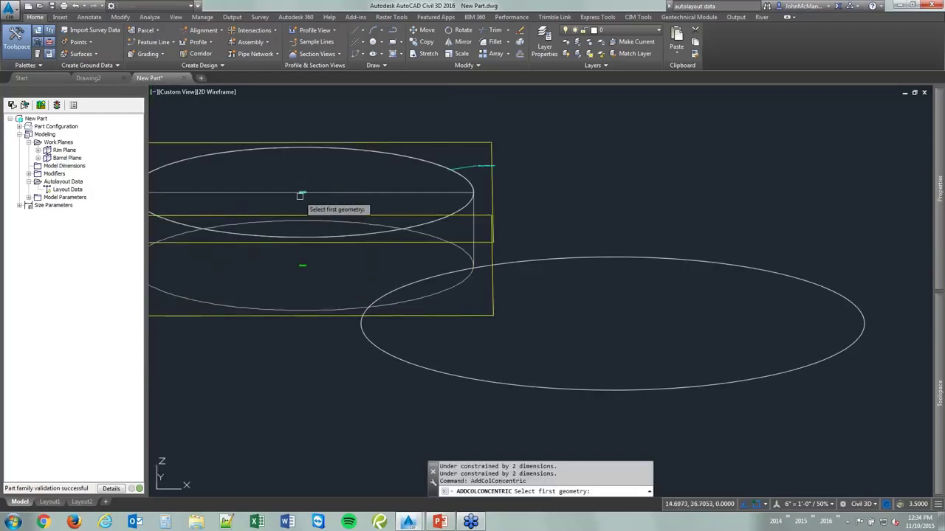
click(306, 265)
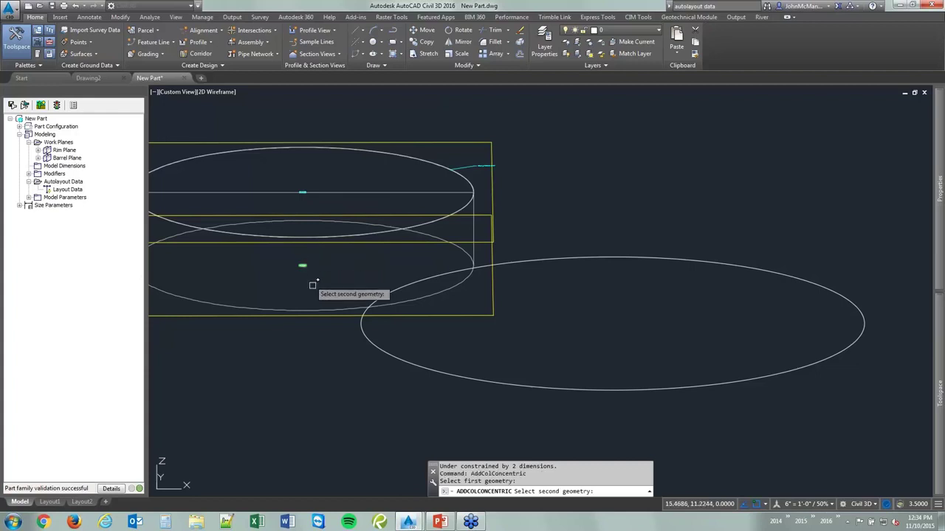
click(434, 374)
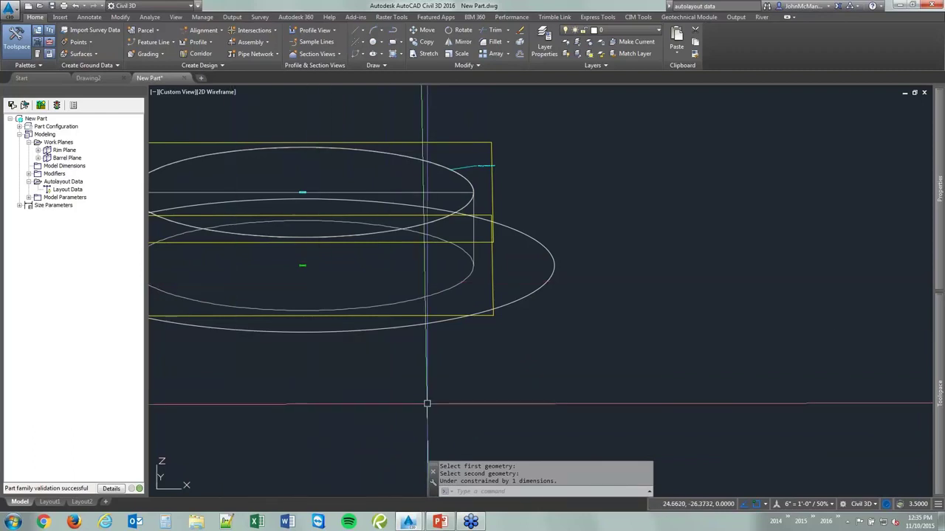
Add a diameter dimension to the Barrel Plane's circular profile, placed just outside the circle
middle_drag(373, 371, 437, 387)
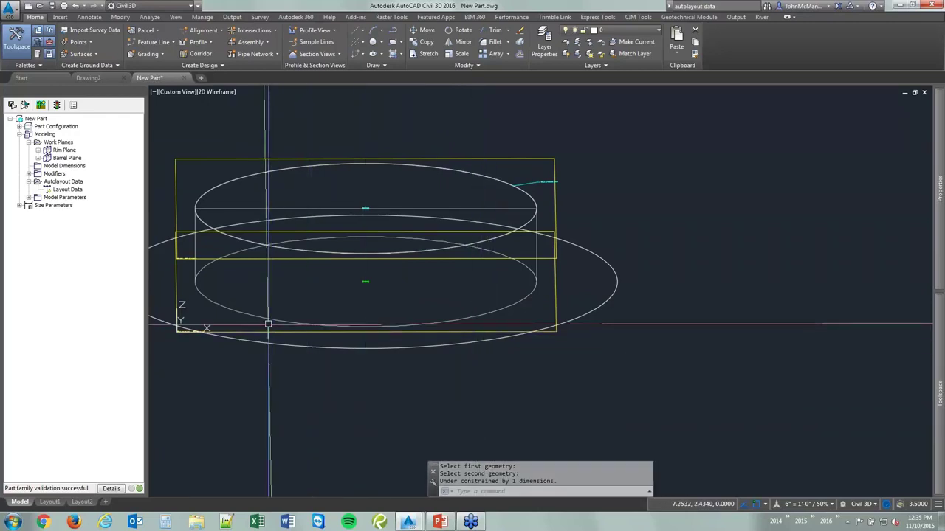
right_click(60, 158)
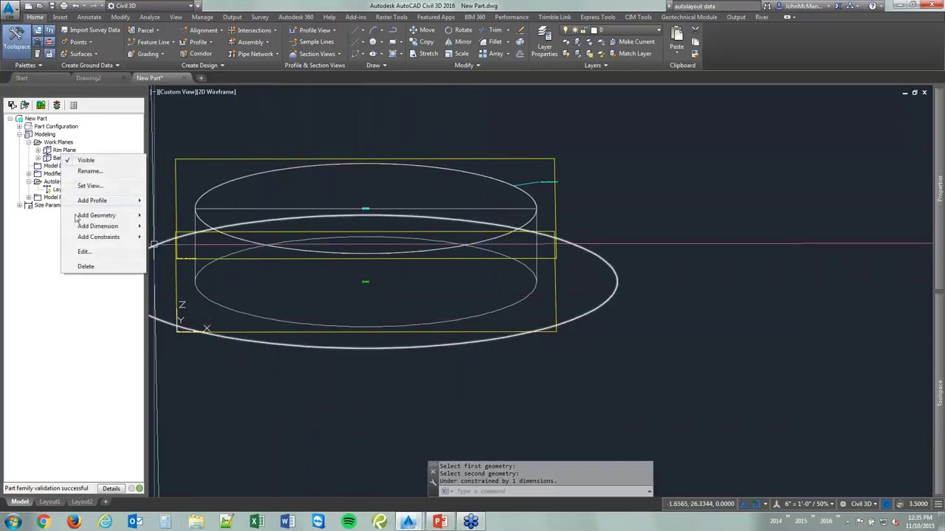
mouse_move(127, 229)
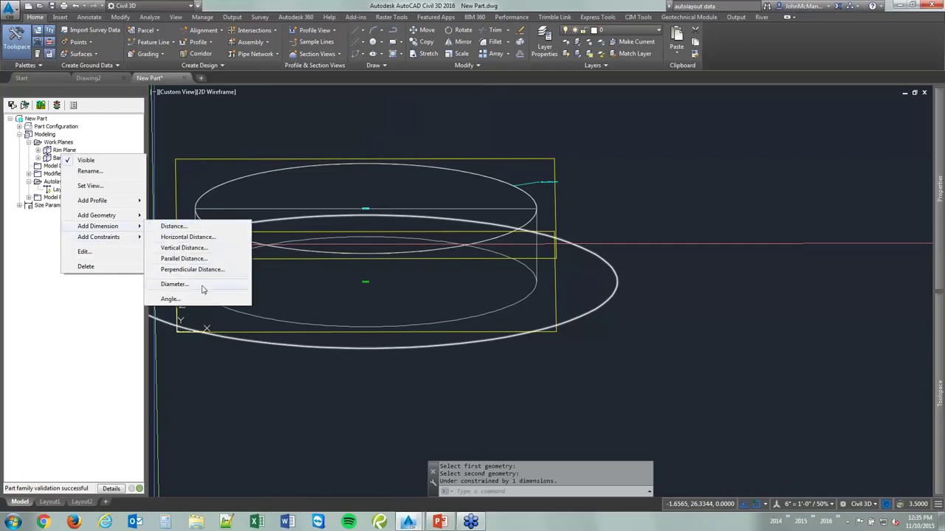
click(175, 285)
click(617, 279)
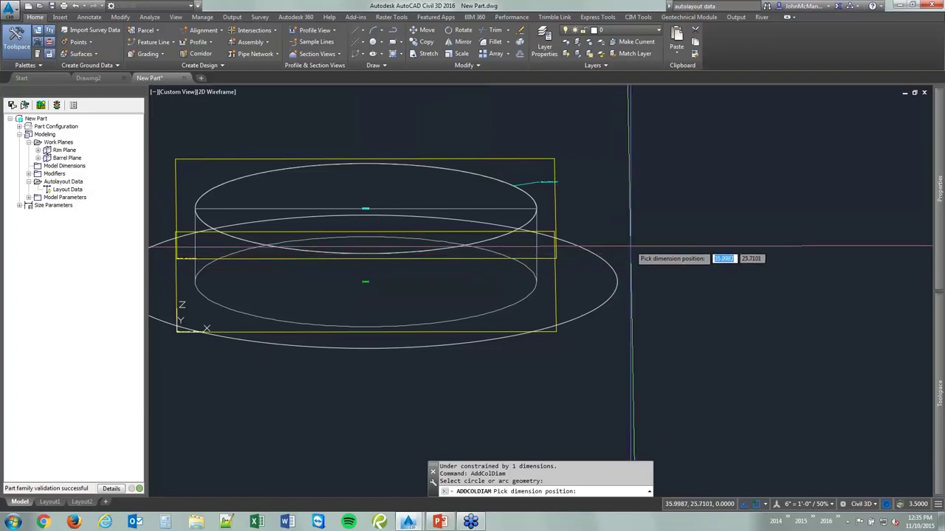
click(631, 244)
scroll(624, 251, up, 3)
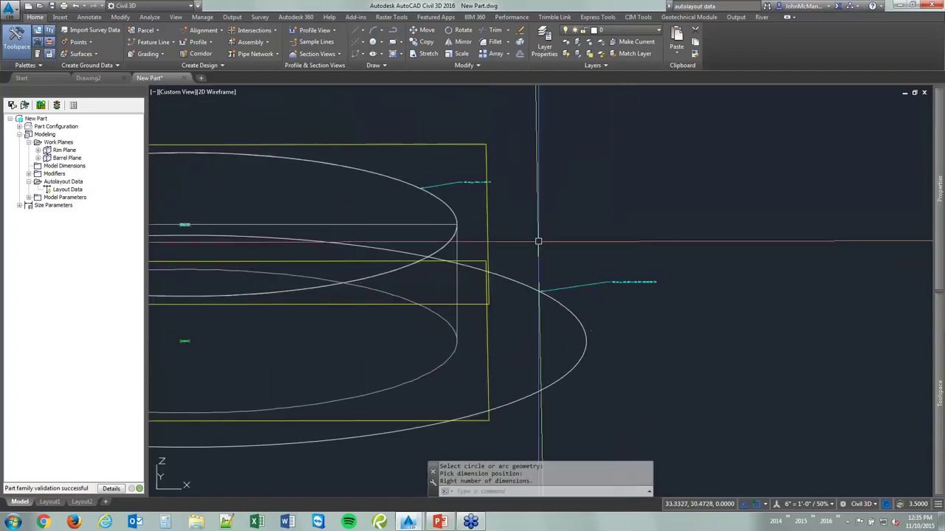
scroll(633, 284, up, 2)
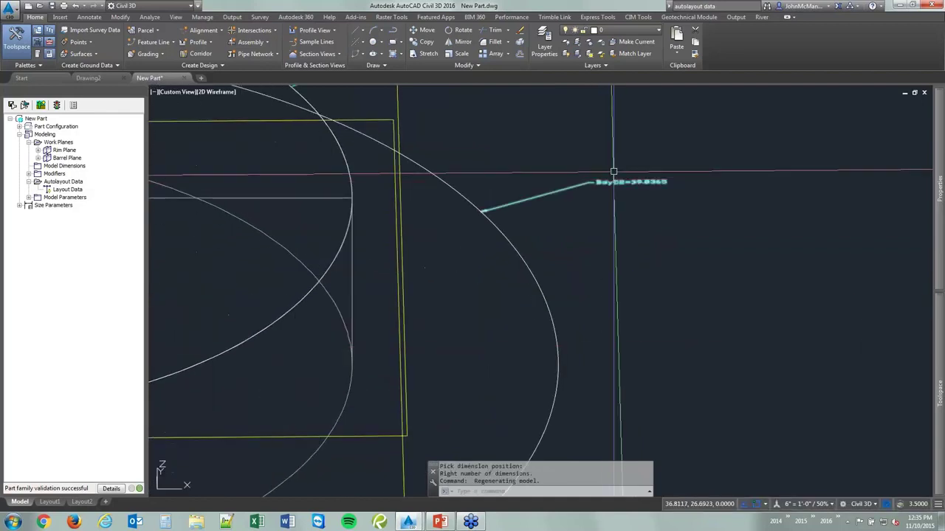
Set the diameter dimension of the Barrel Plane's circular profile to 48
click(37, 158)
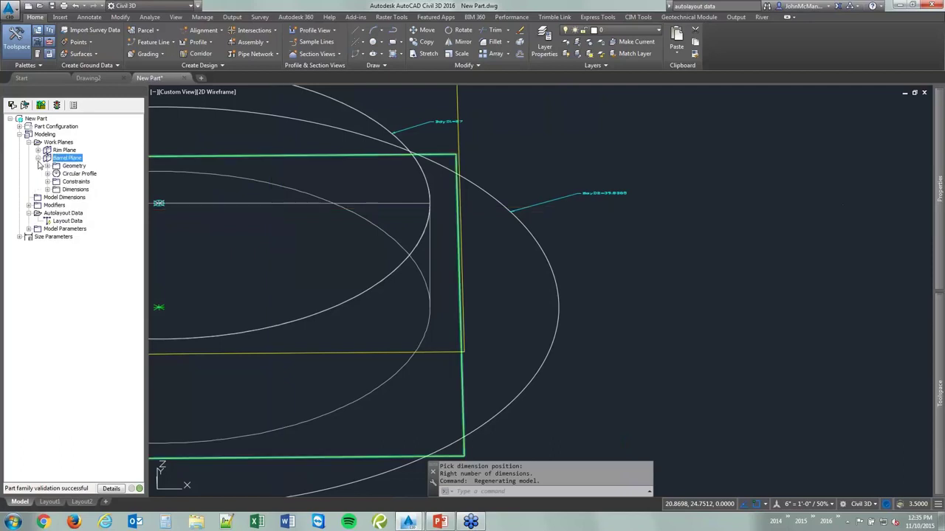
double_click(74, 190)
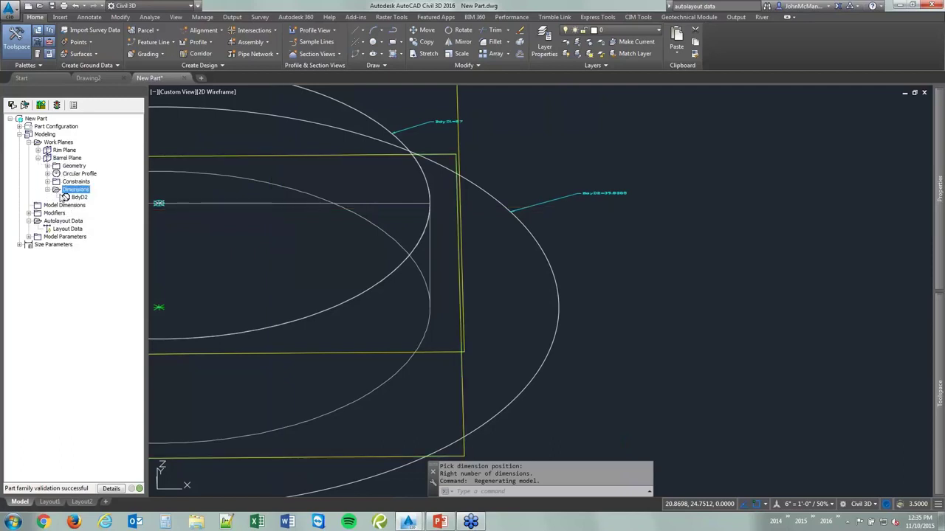
right_click(75, 197)
click(107, 219)
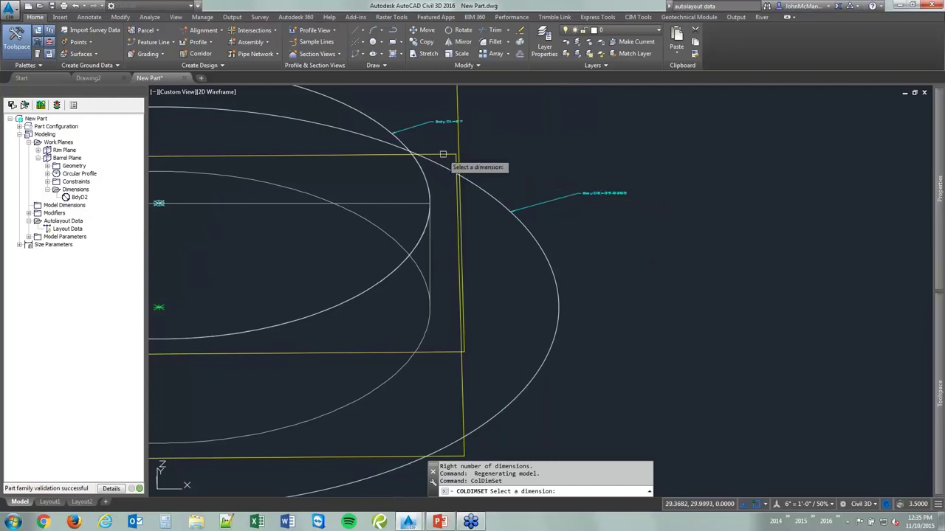
click(602, 193)
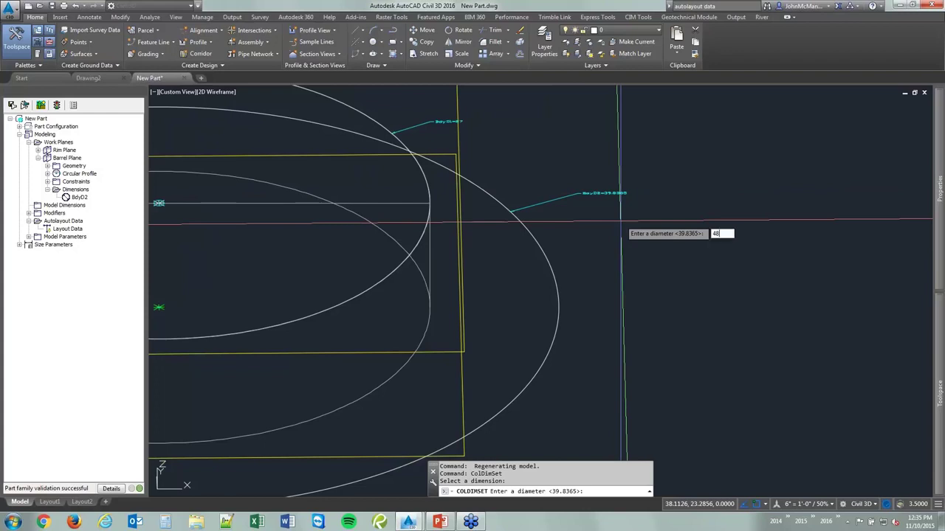
text(48)
key(Return)
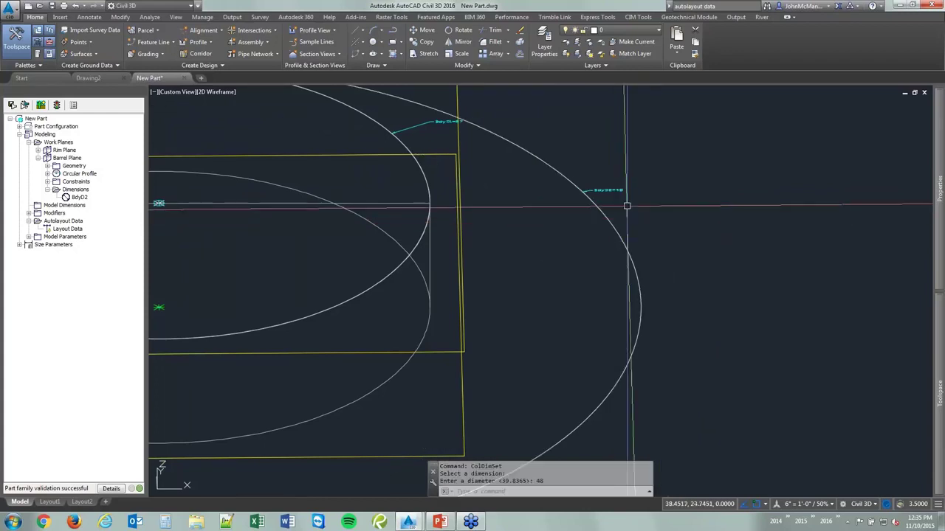
scroll(619, 218, down, 5)
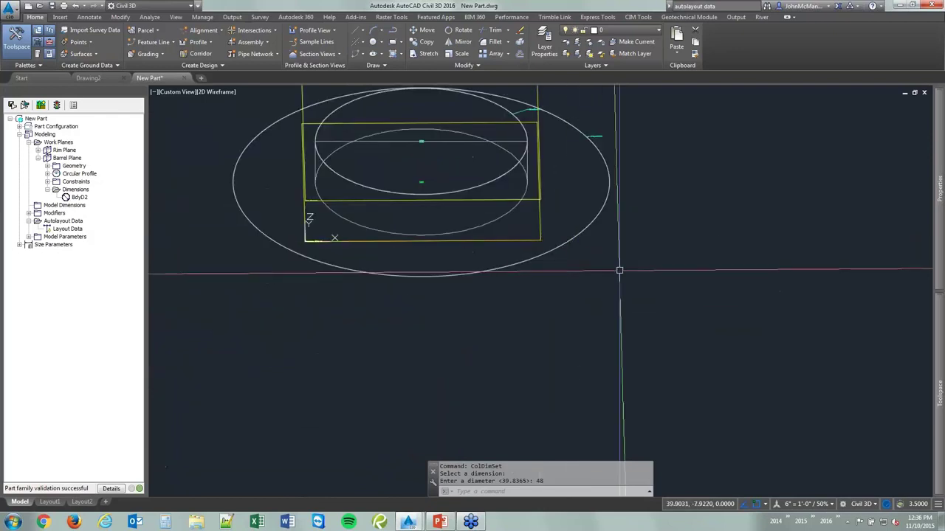
shift+middle_drag(618, 270, 621, 239)
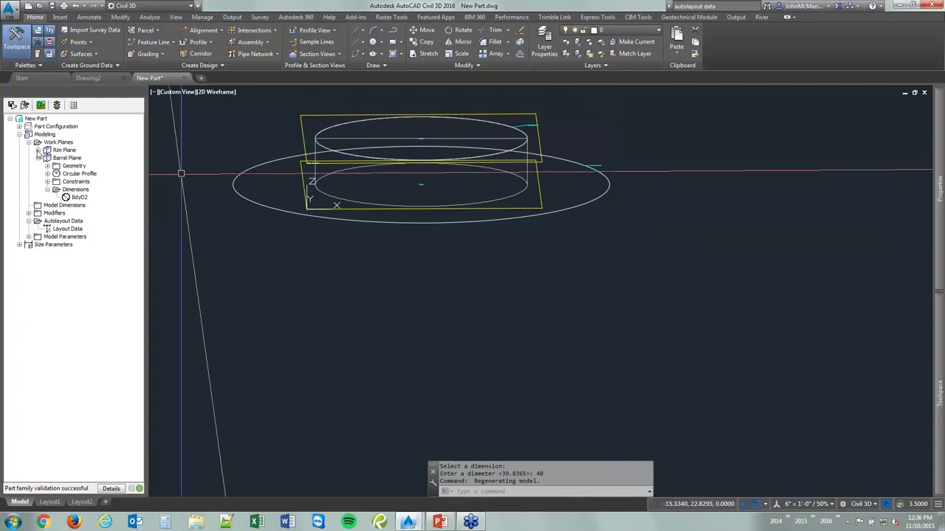
Start an extrusion modifier on the Barrel Plane's circular profile, trying Plane termination before settling on Blind
click(38, 150)
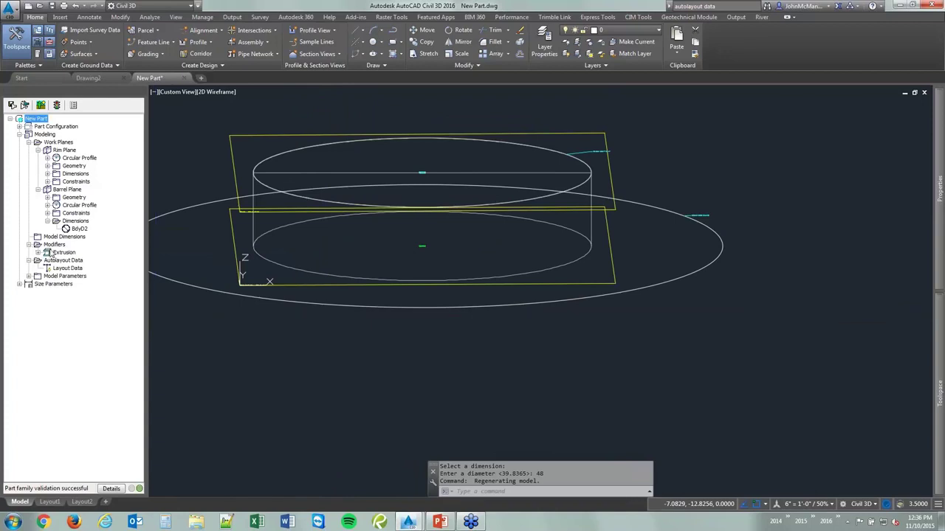
right_click(52, 245)
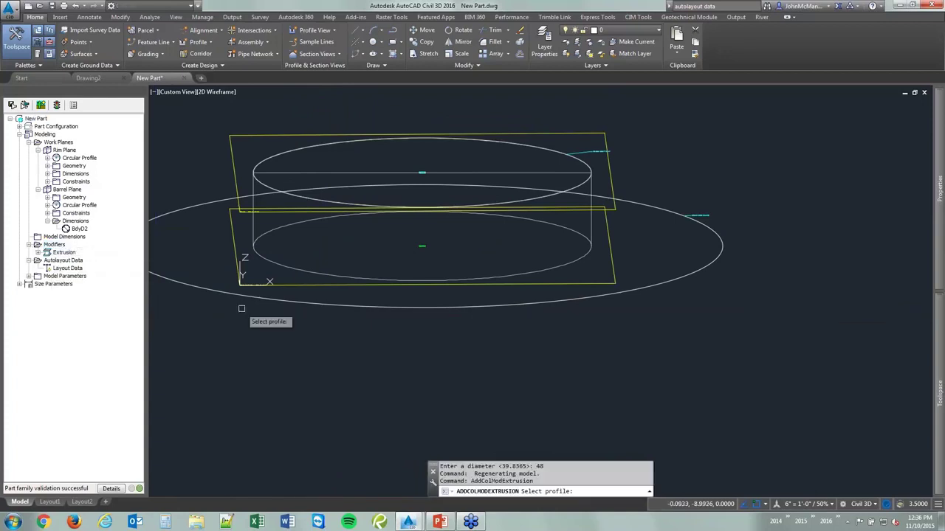
click(646, 286)
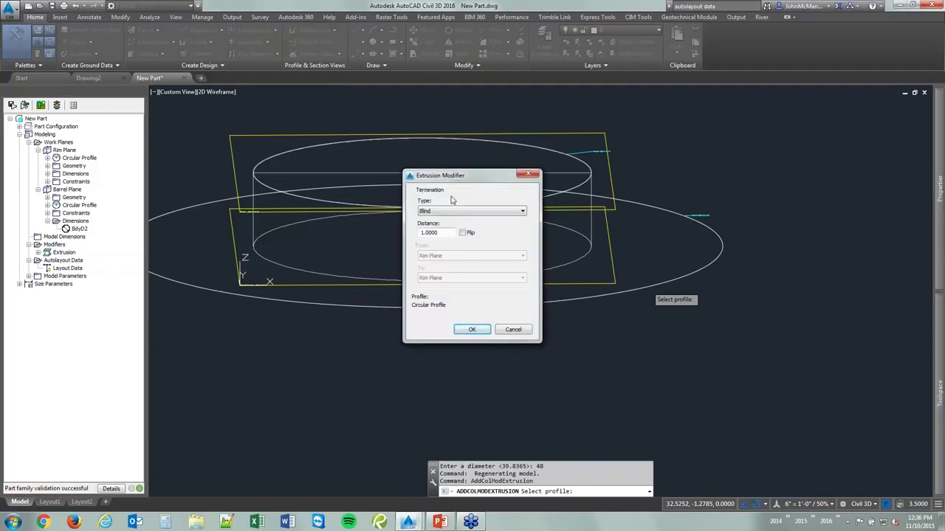
click(480, 212)
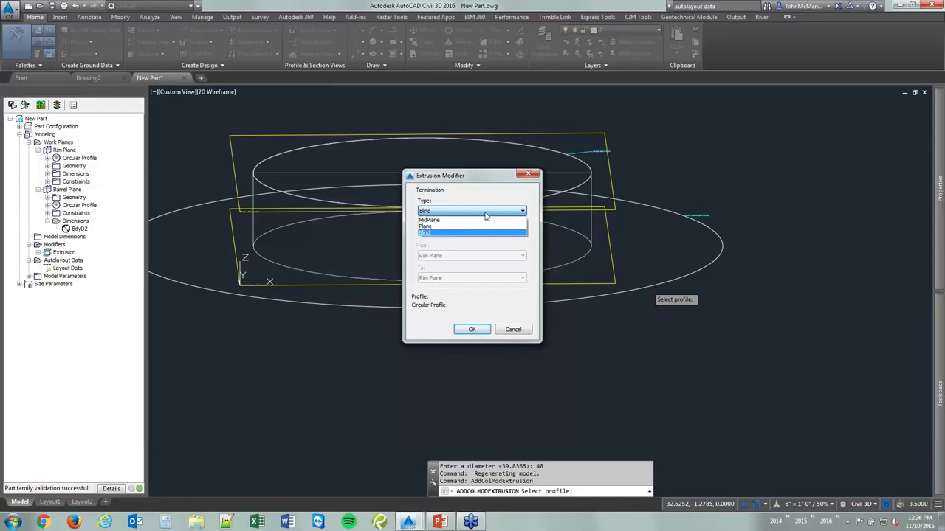
click(476, 226)
click(468, 212)
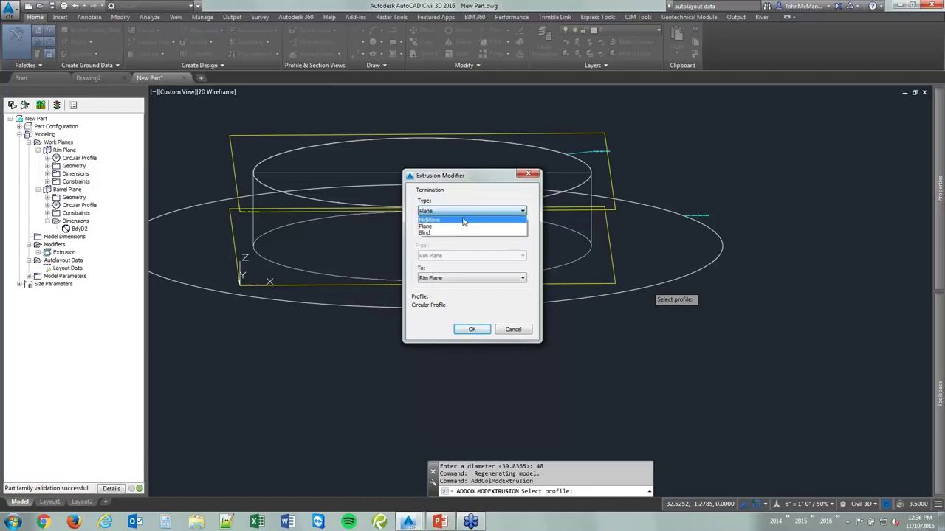
click(456, 229)
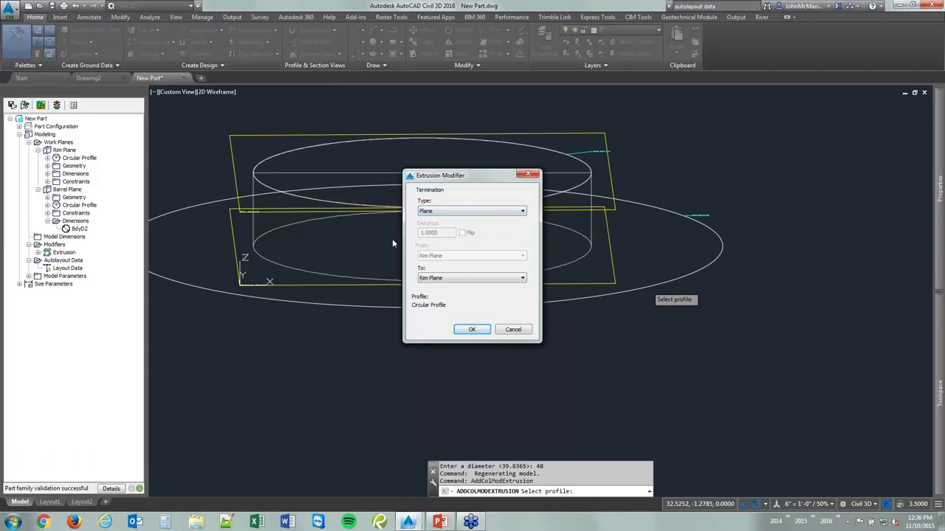
click(464, 212)
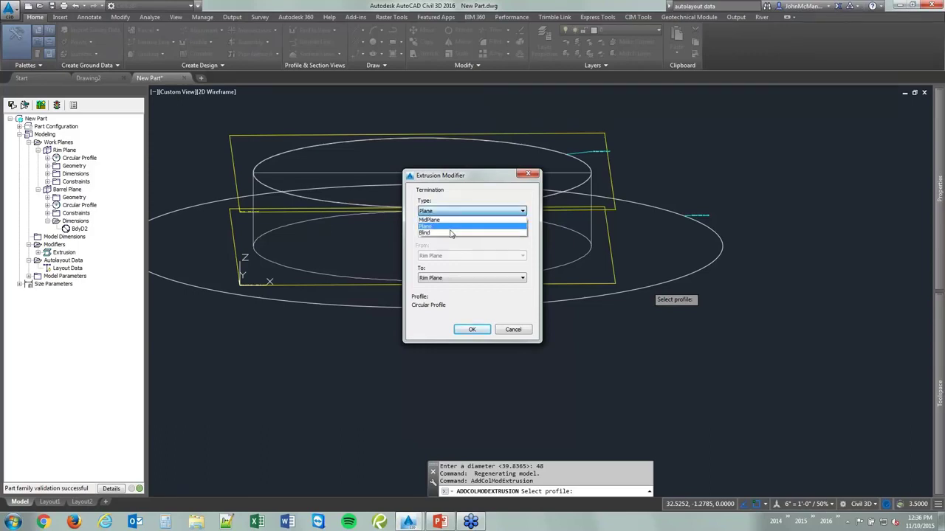
click(451, 233)
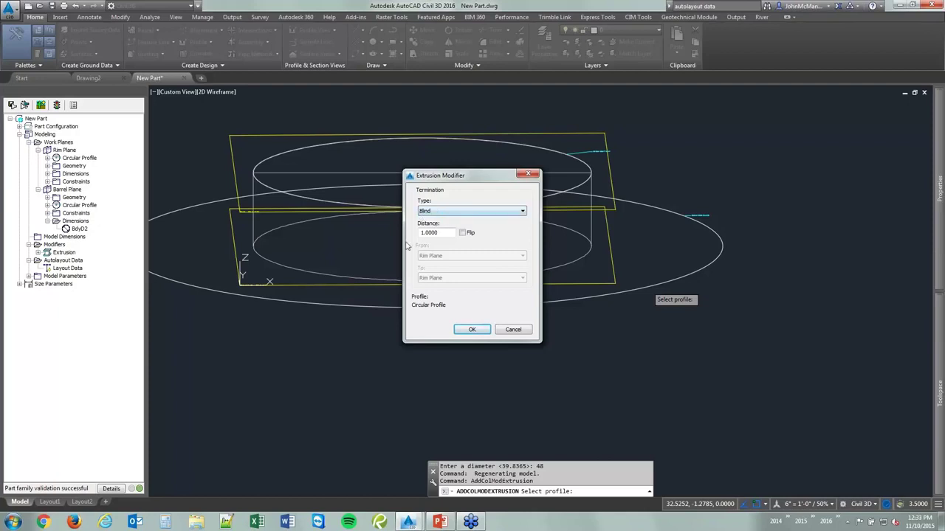
Flip the barrel extrusion's direction, set its distance to 24 and create it
click(463, 233)
click(445, 233)
double_click(416, 232)
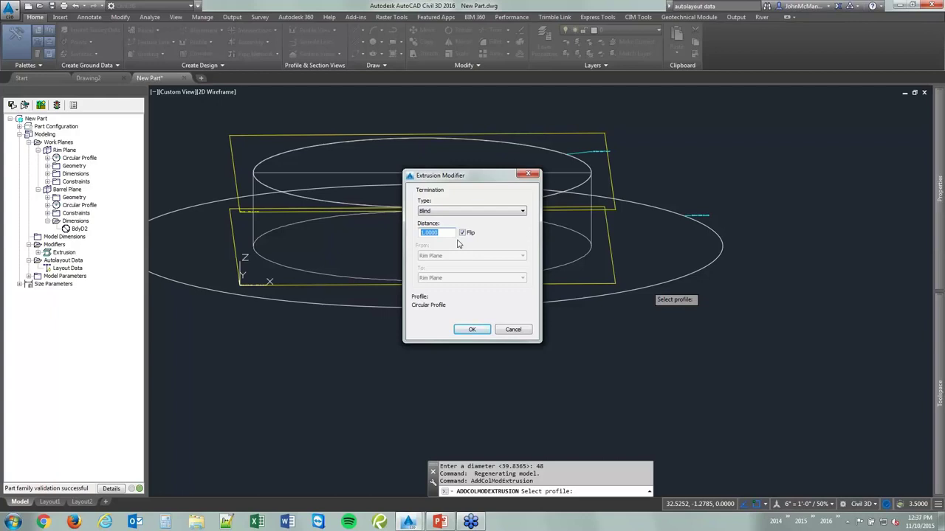
text(24)
key(Tab)
click(472, 330)
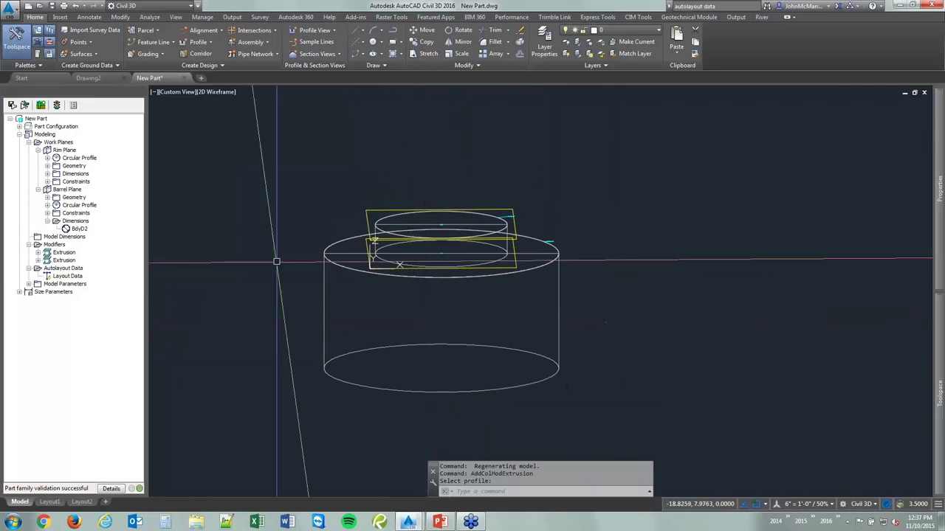
Add a distance model dimension for the barrel extrusion's height, placed beside the cylinder wall
click(47, 221)
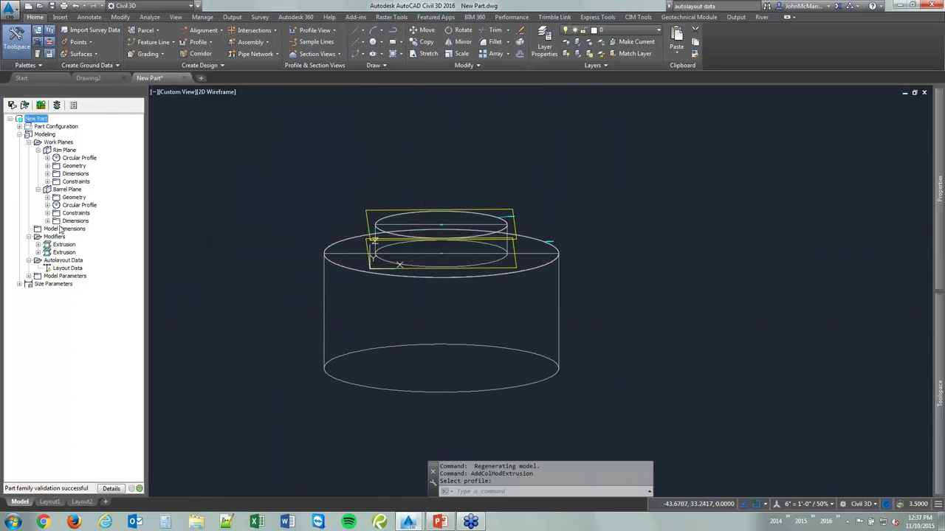
click(62, 229)
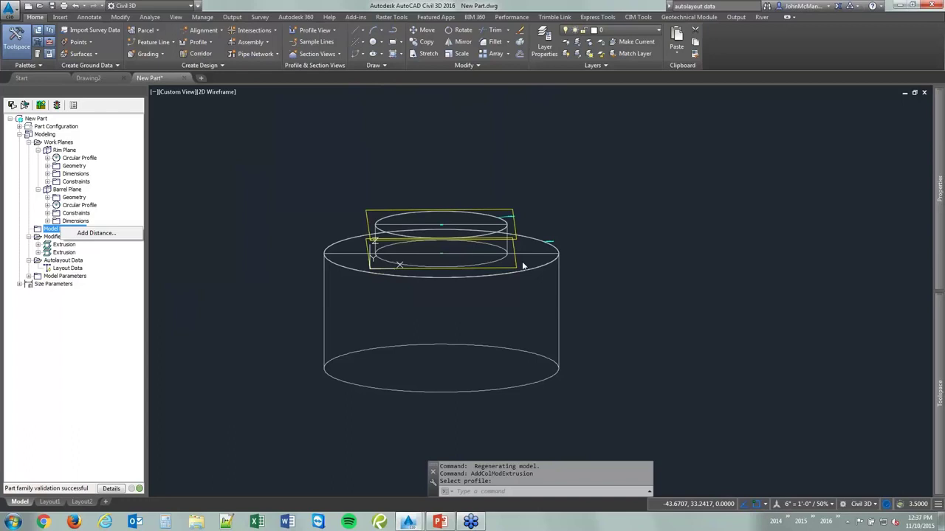
click(97, 233)
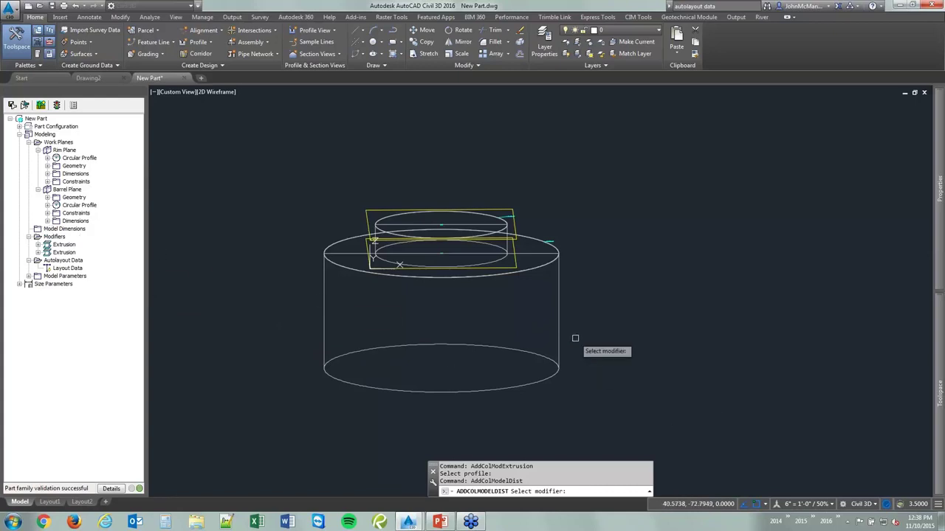
click(557, 318)
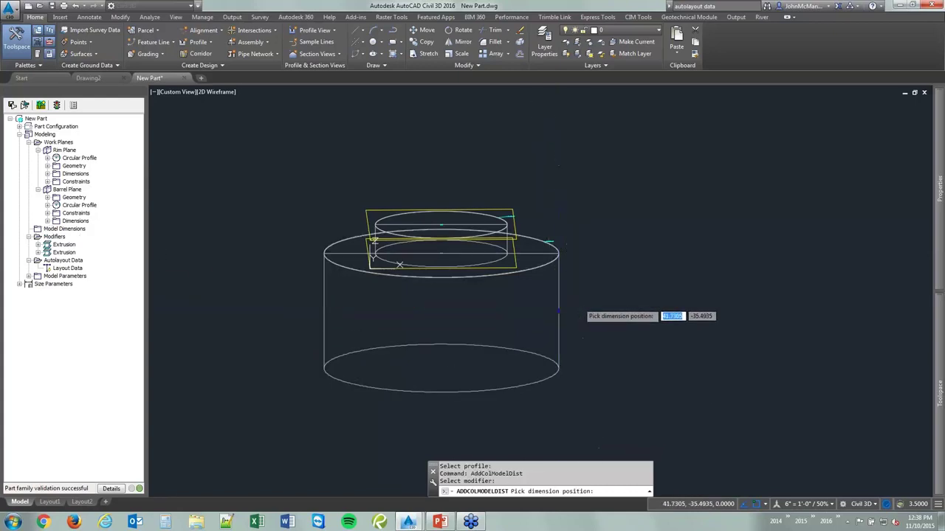
click(577, 314)
scroll(578, 314, up, 5)
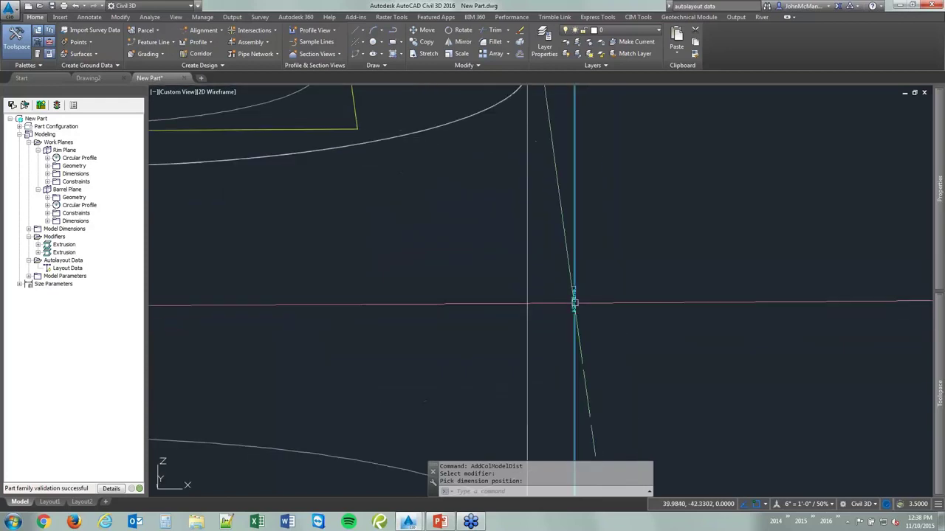
scroll(583, 303, up, 3)
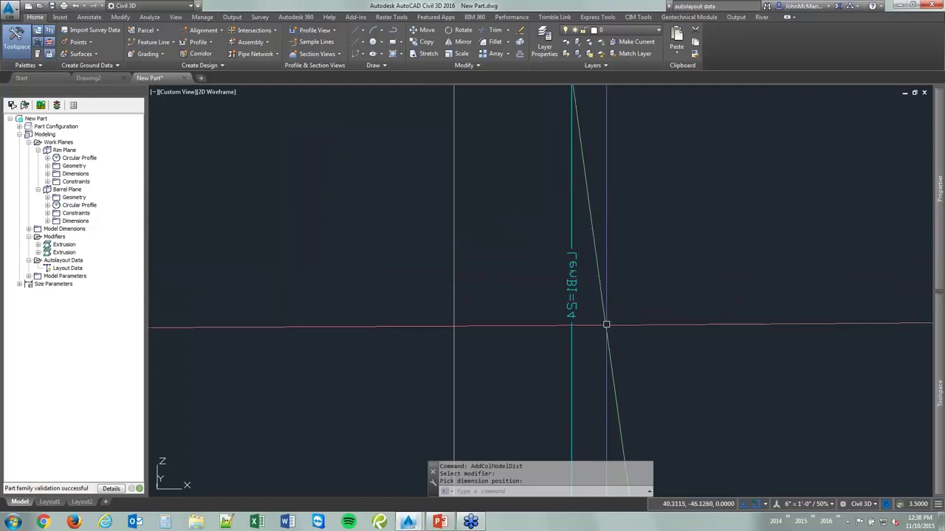
scroll(605, 325, down, 3)
scroll(600, 317, up, 3)
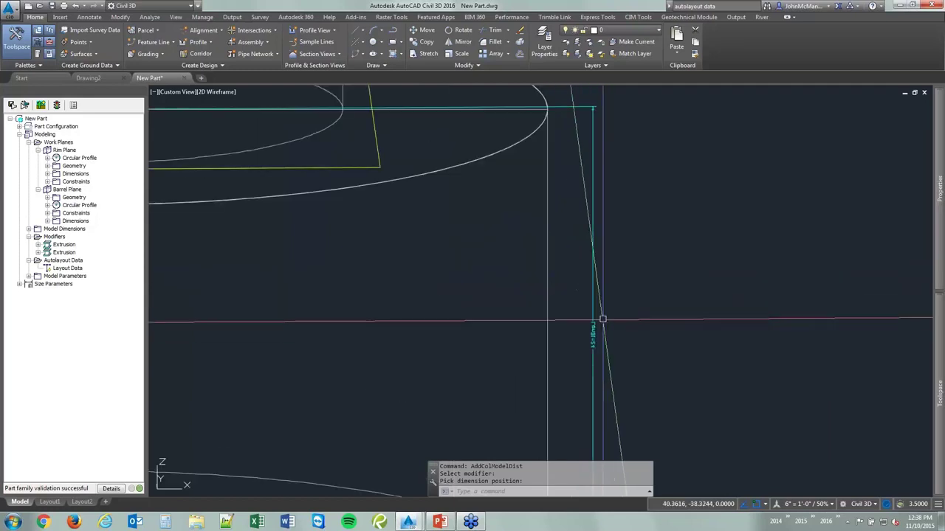
Examine the barrel extrusion's height dimension up close and in the context of the whole cylindrical model
middle_drag(600, 383, 622, 304)
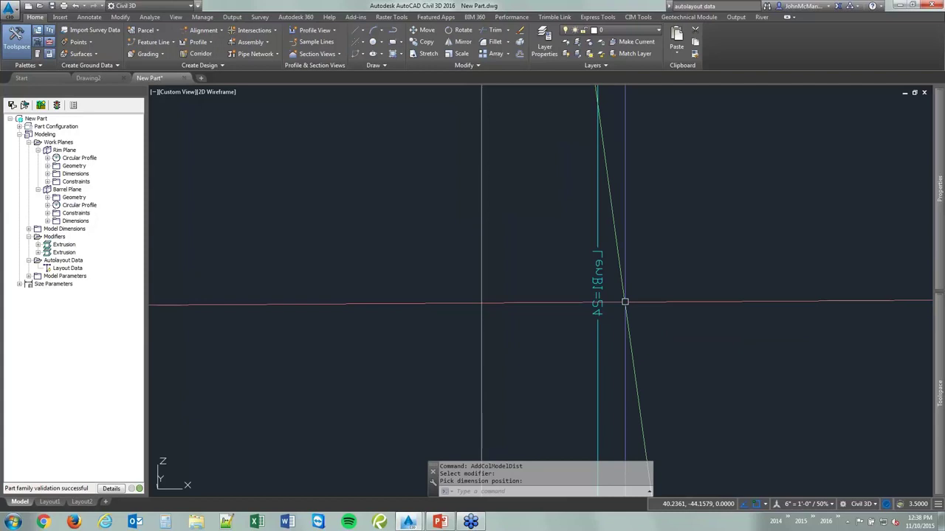
scroll(625, 301, down, 5)
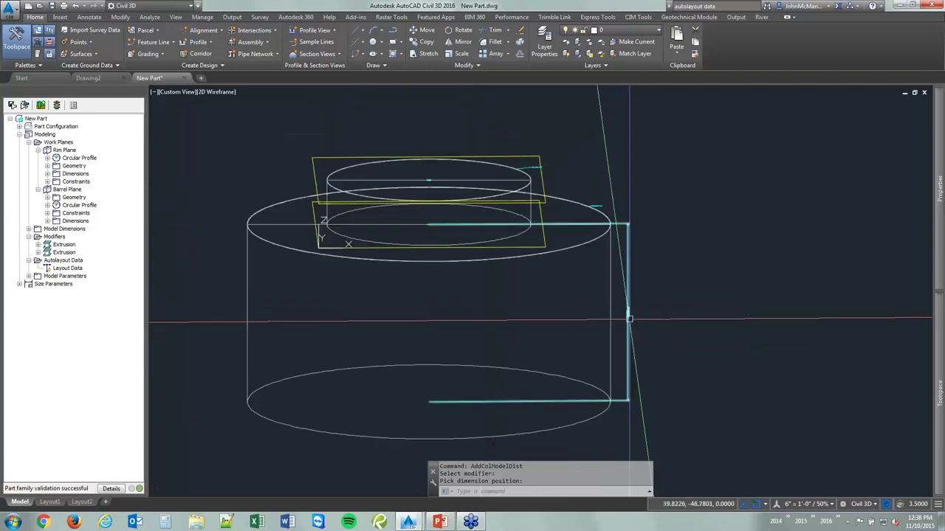
scroll(629, 318, up, 5)
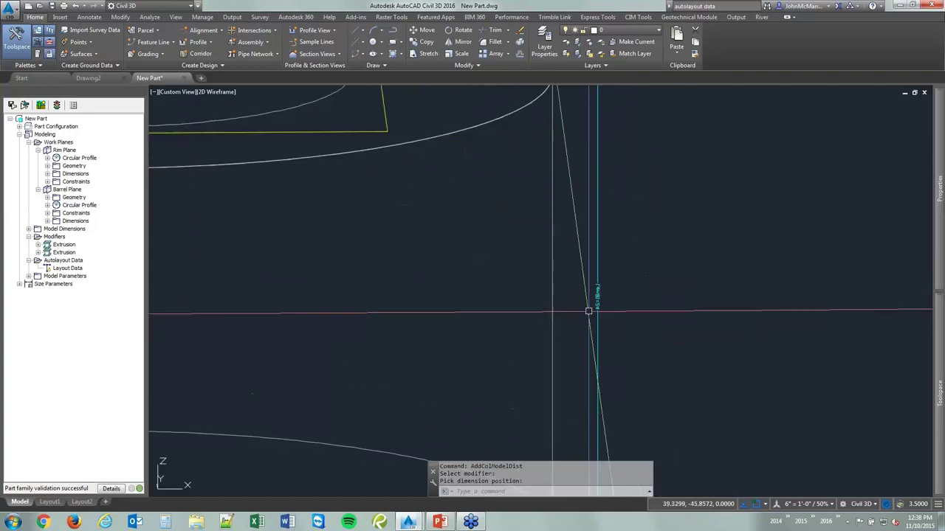
scroll(589, 311, down, 5)
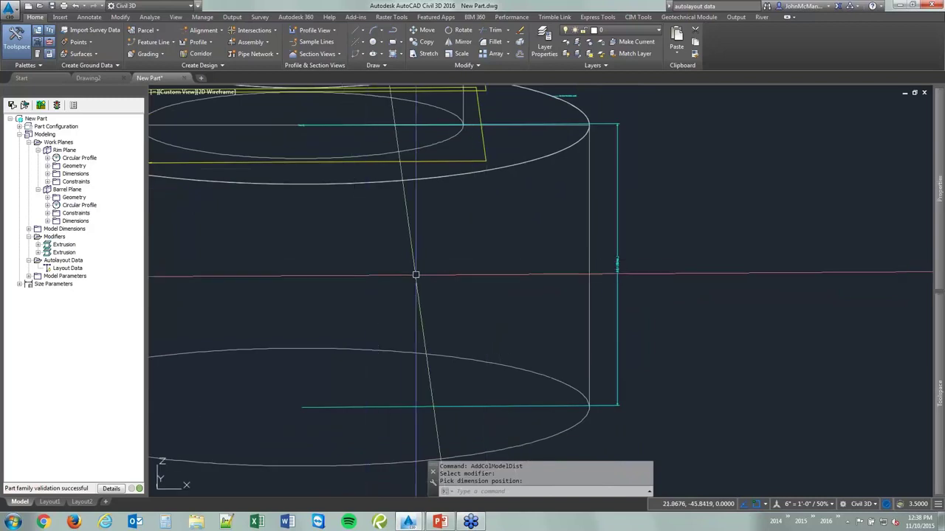
scroll(415, 275, down, 4)
scroll(410, 276, up, 2)
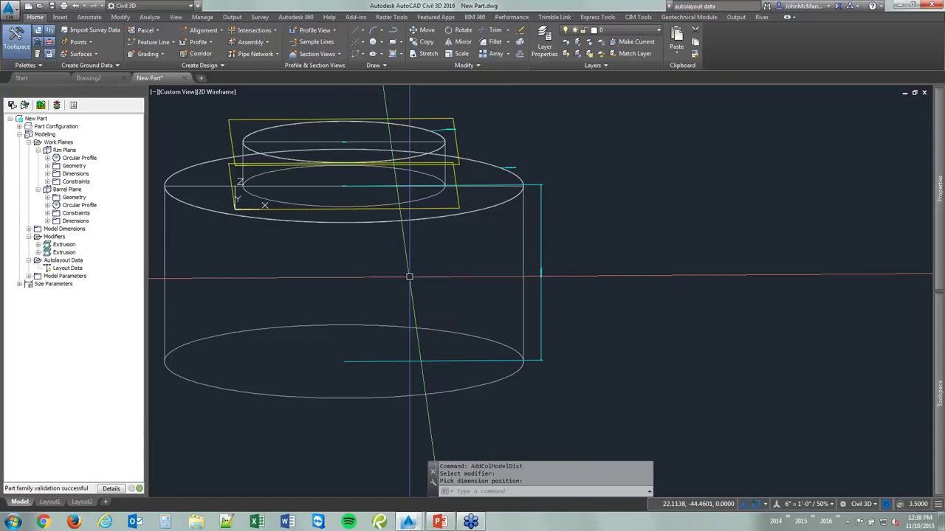
mouse_move(410, 277)
middle_down()
mouse_move(401, 273)
mouse_move(414, 279)
middle_up()
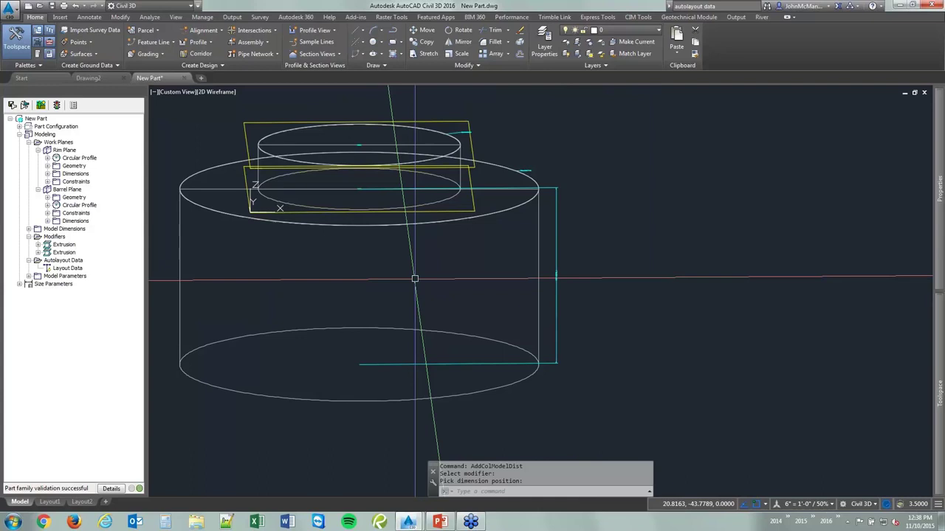
mouse_move(415, 279)
middle_down()
mouse_move(436, 285)
mouse_move(451, 276)
middle_up()
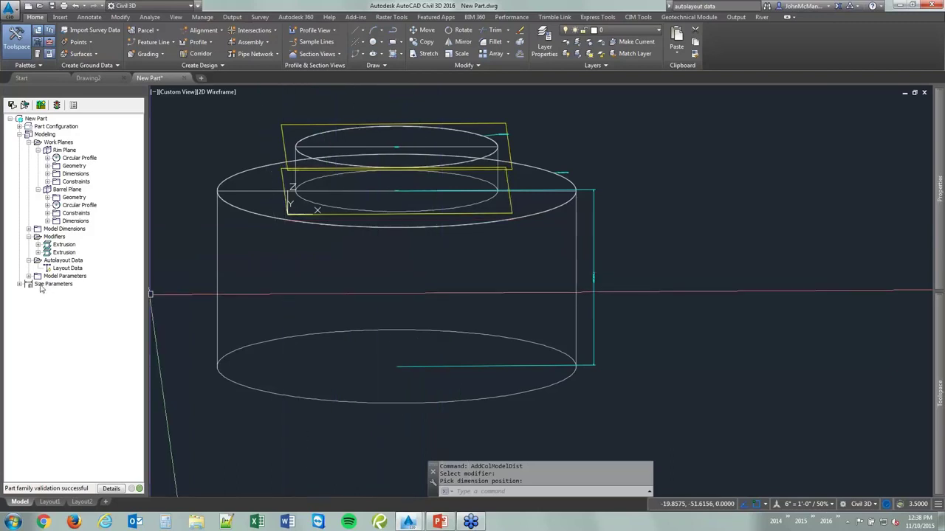
Collapse the autolayout data and modifiers in the part tree, and expand the model parameters and size parameters for review
click(28, 260)
click(28, 236)
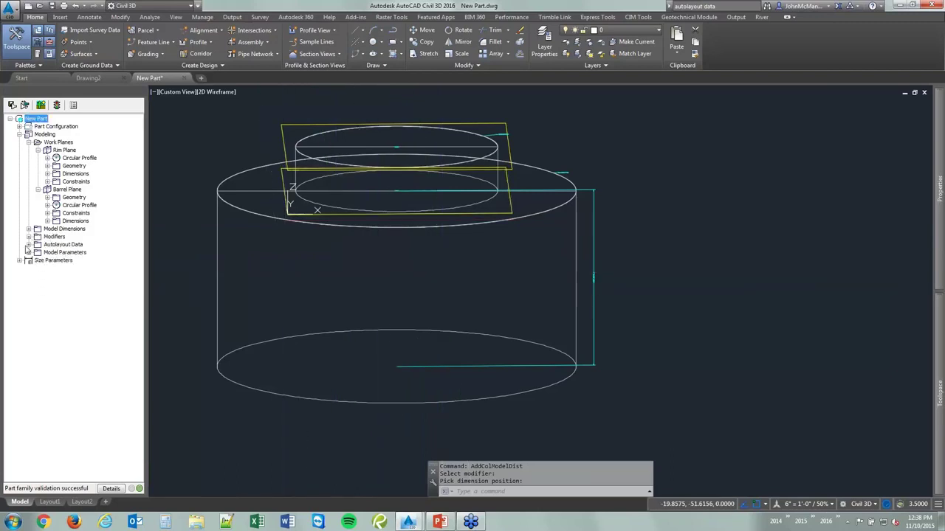
click(28, 253)
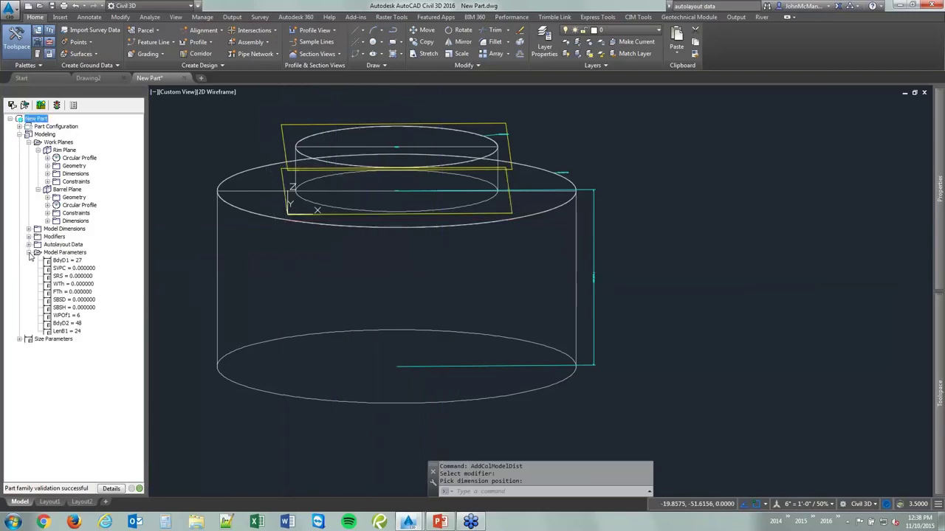
click(19, 339)
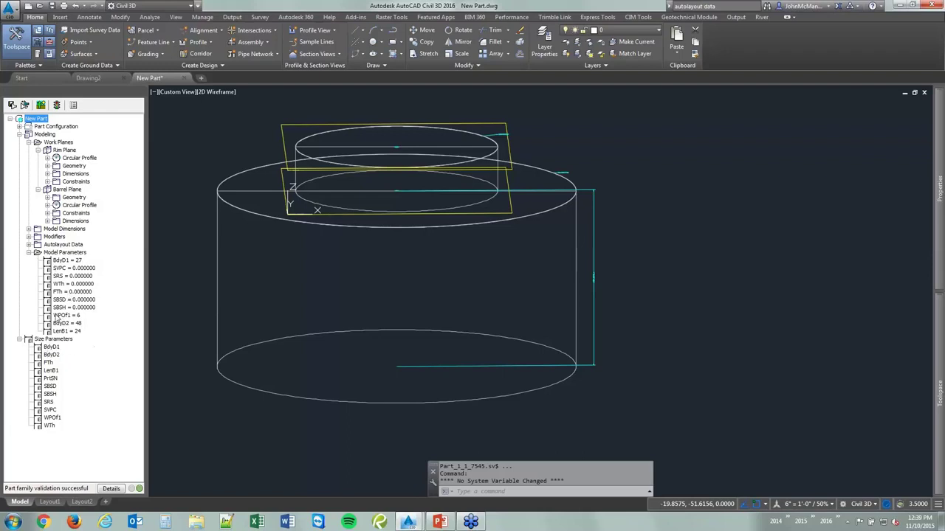
click(66, 268)
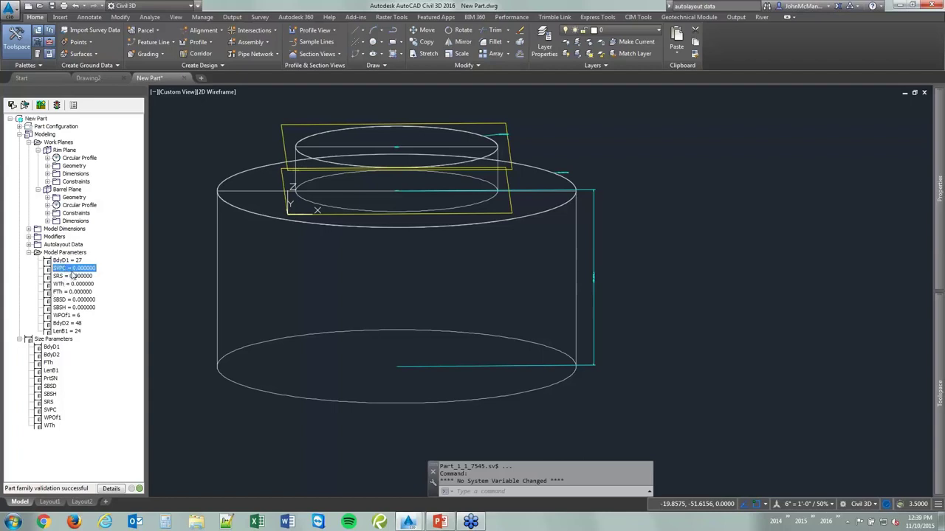
Open the model parameters for editing and set the Floor Thickness parameter (FTh) to 2
right_click(69, 252)
click(78, 258)
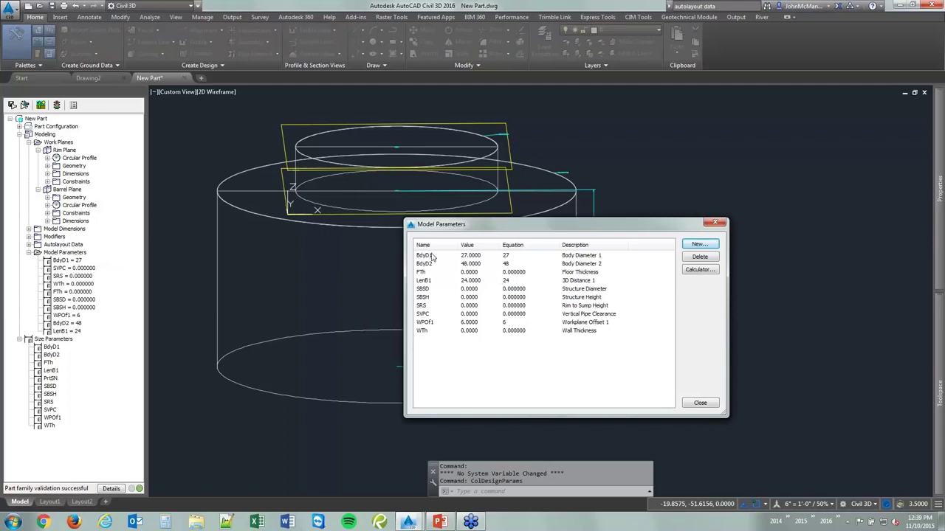
click(503, 274)
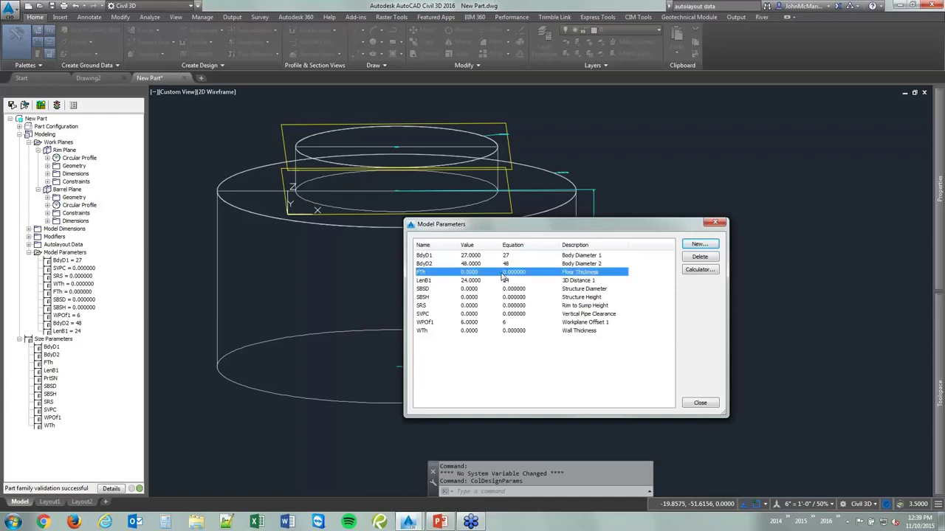
click(503, 273)
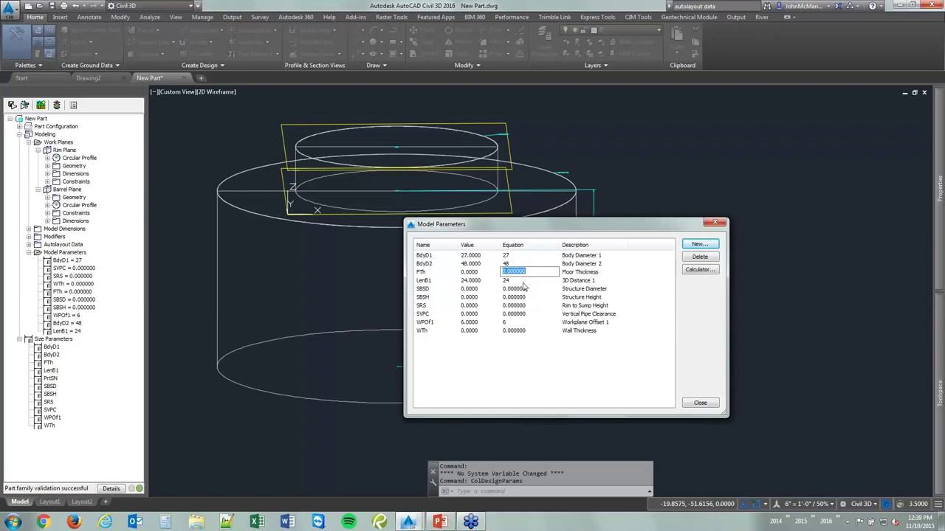
key(Return)
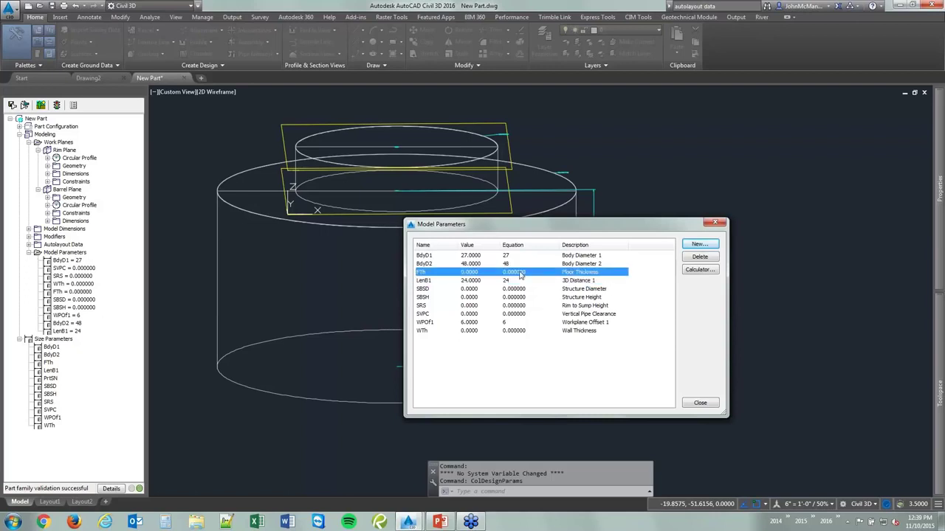
click(520, 273)
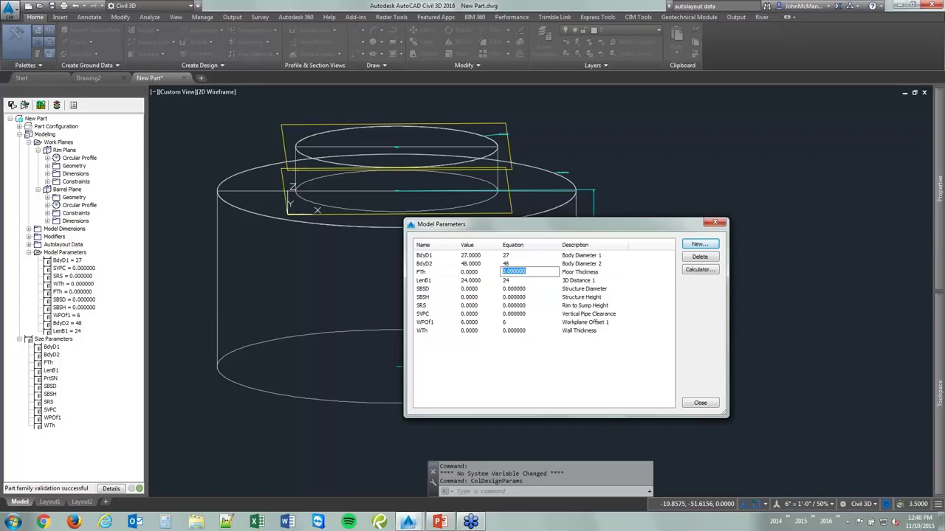
text(2)
key(Return)
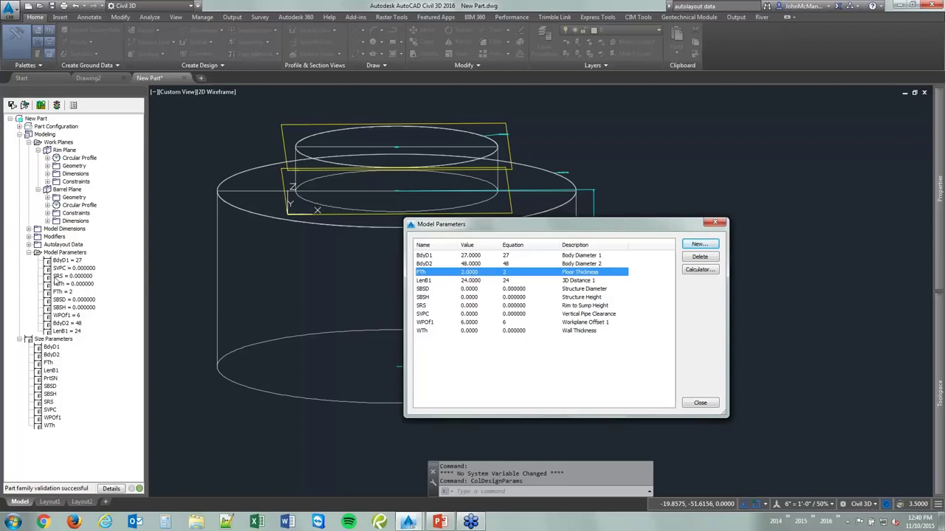
Use the equation calculator to set the Structure Diameter parameter (SBSD) equal to the variable BdyD2
click(513, 291)
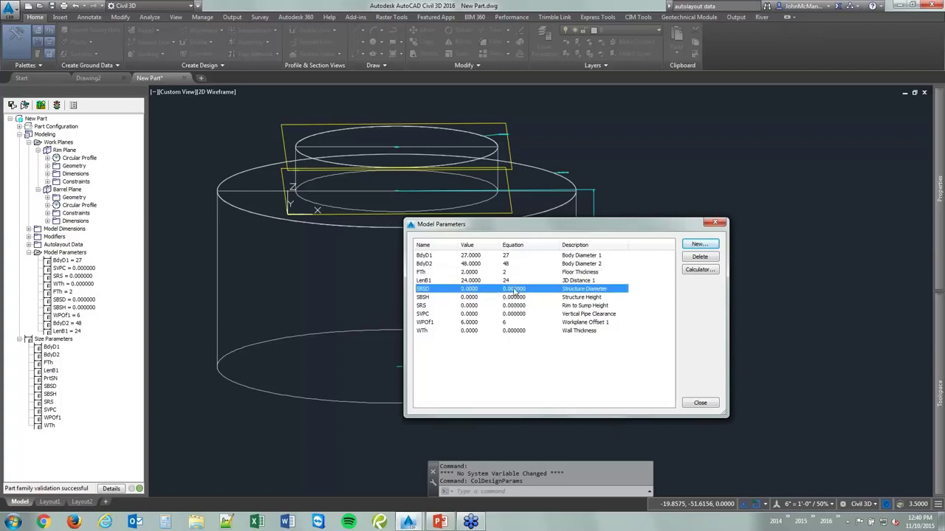
click(514, 291)
click(517, 302)
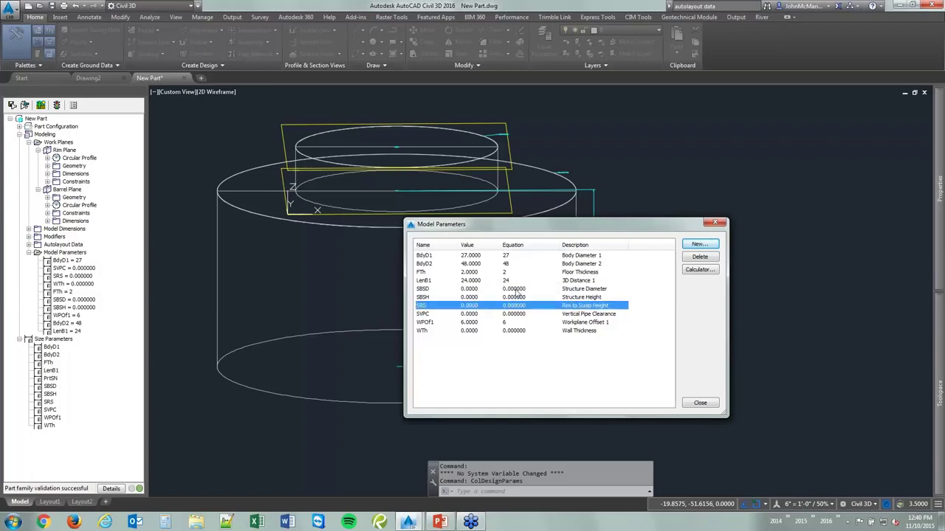
click(516, 292)
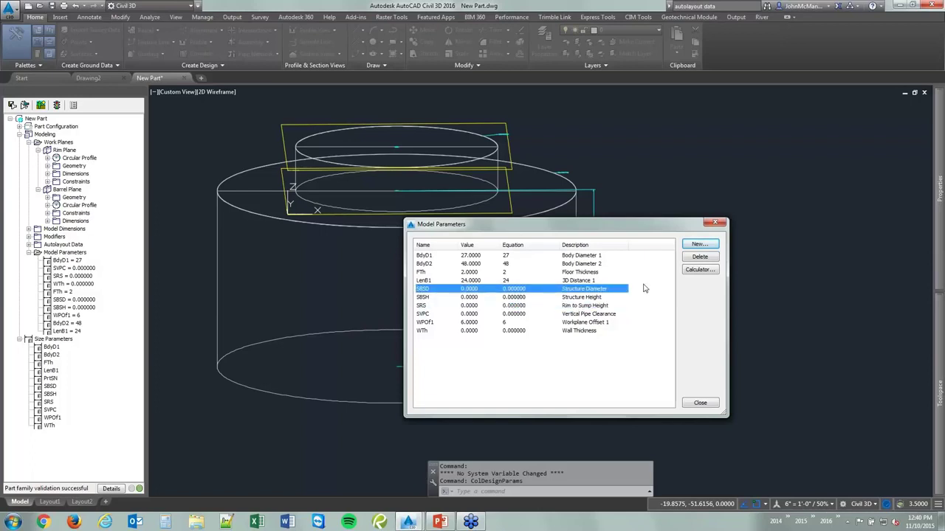
click(698, 270)
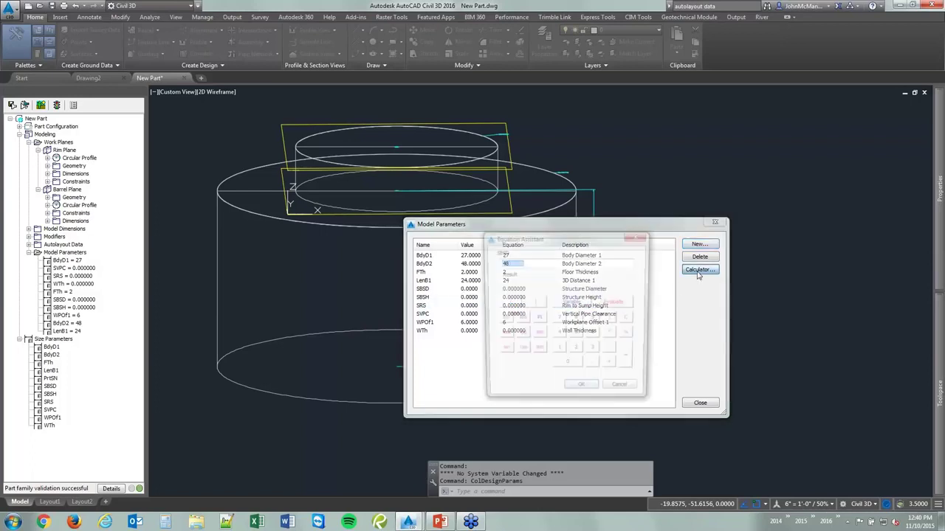
click(572, 303)
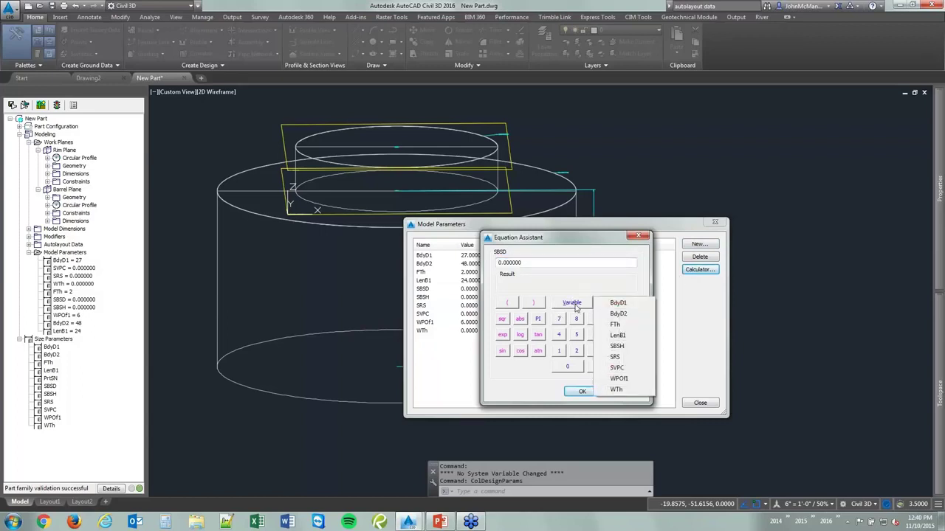
click(618, 315)
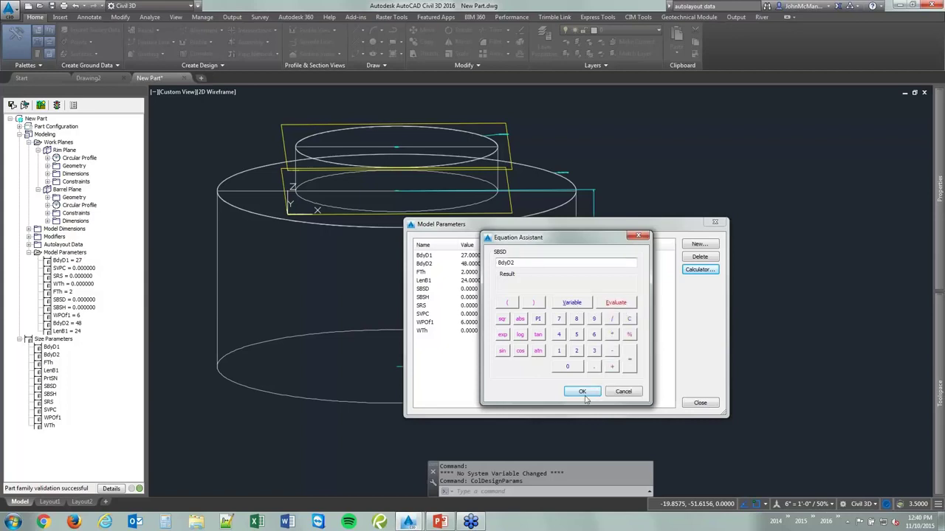
click(586, 392)
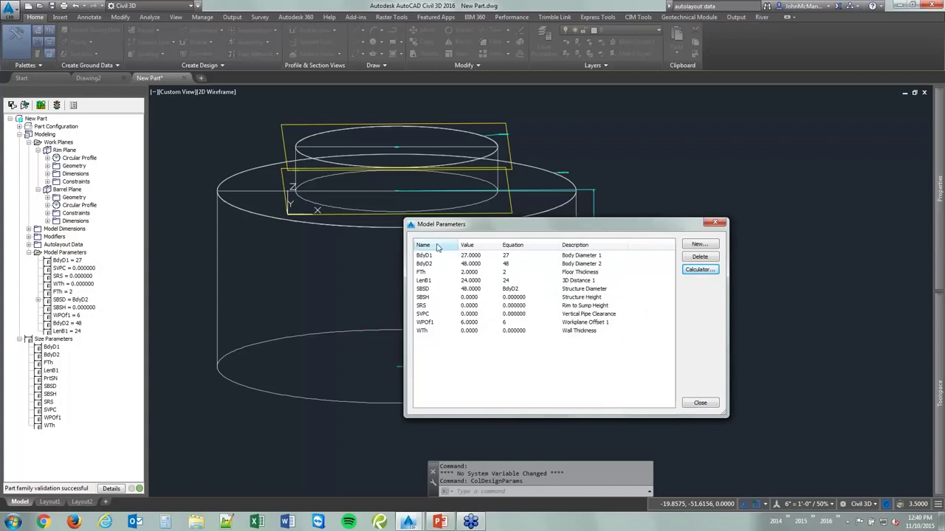
Use the equation calculator to set the Structure Height parameter (SBSH) to LenB1+6
click(473, 299)
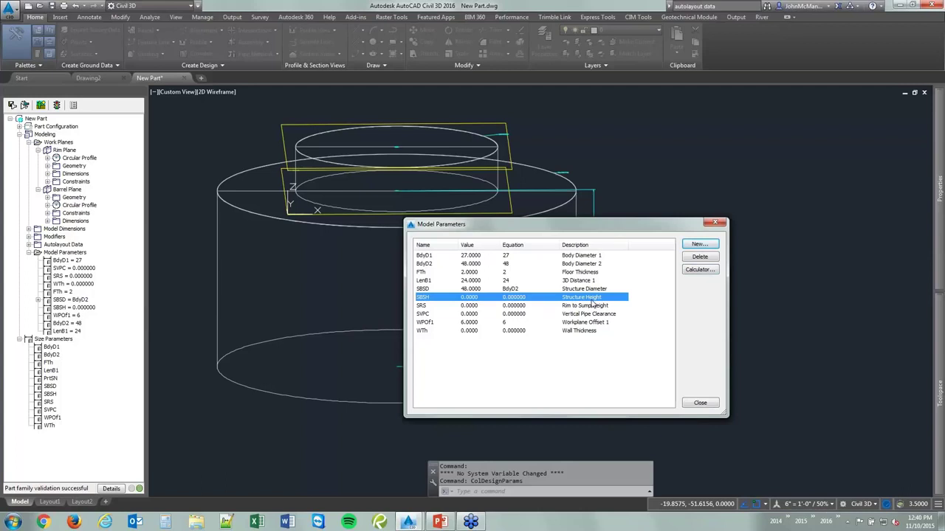
click(700, 270)
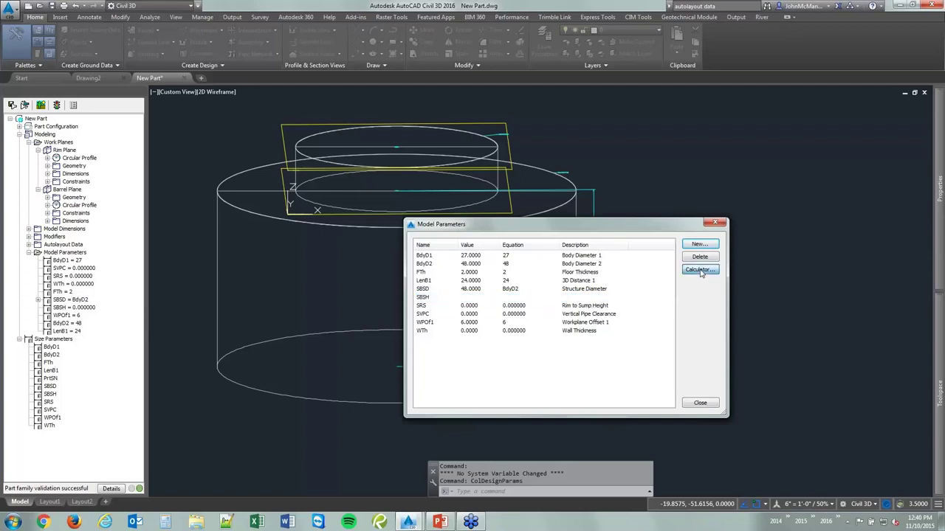
click(570, 303)
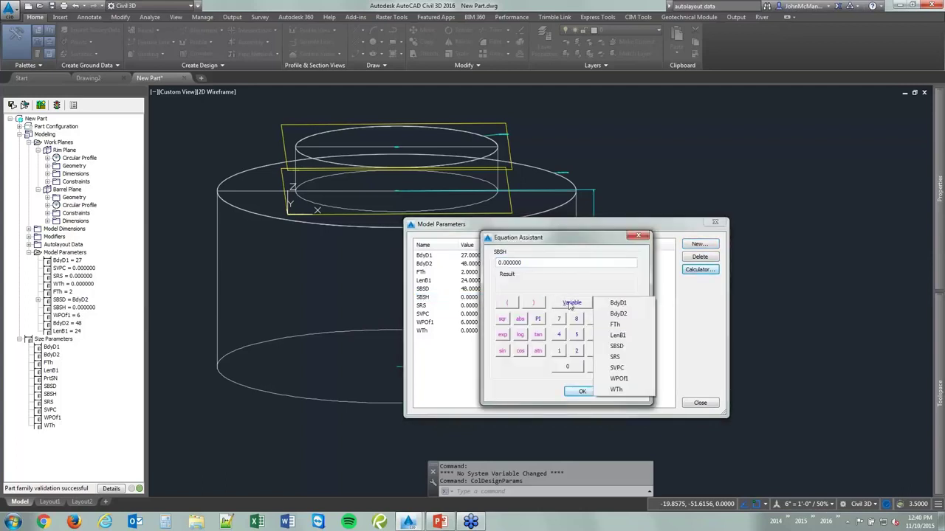
click(618, 336)
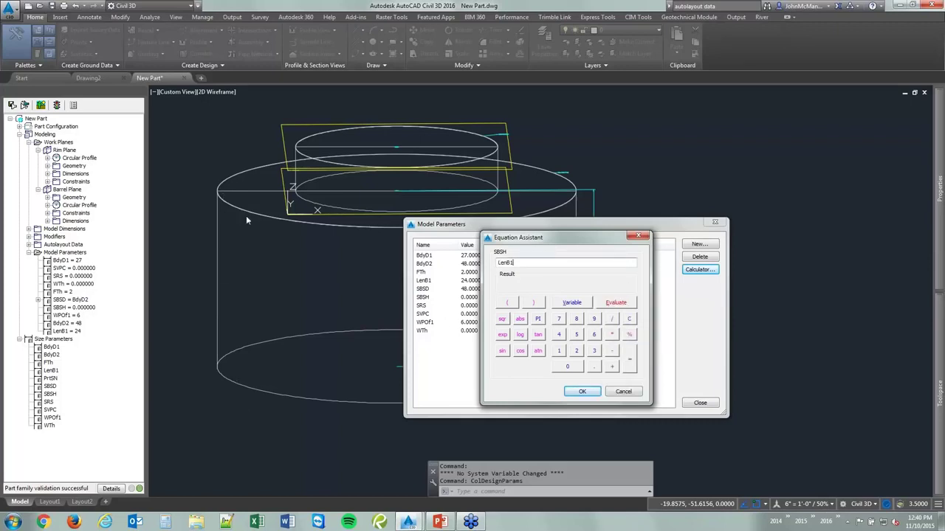
click(612, 367)
click(593, 335)
click(583, 393)
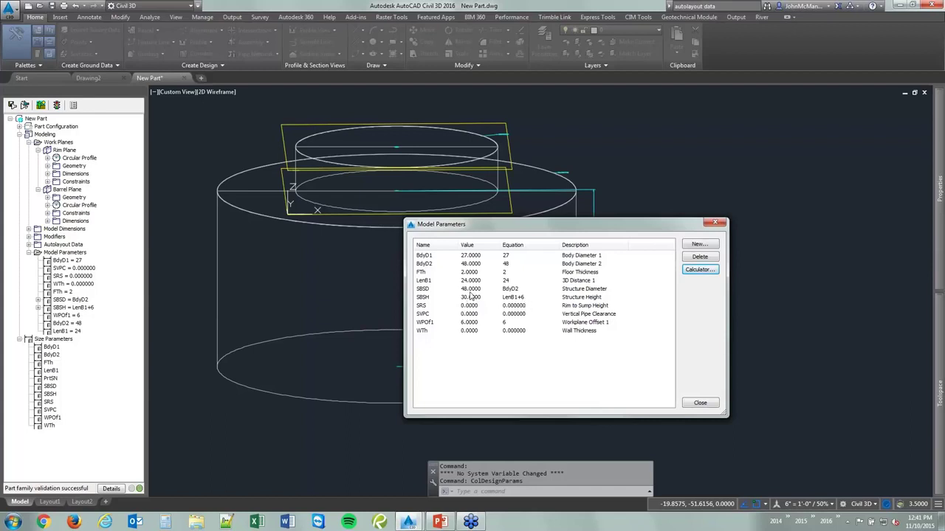
Use the equation calculator to set the Rim to Sump Height parameter (SRS) to LenB1+6
click(522, 306)
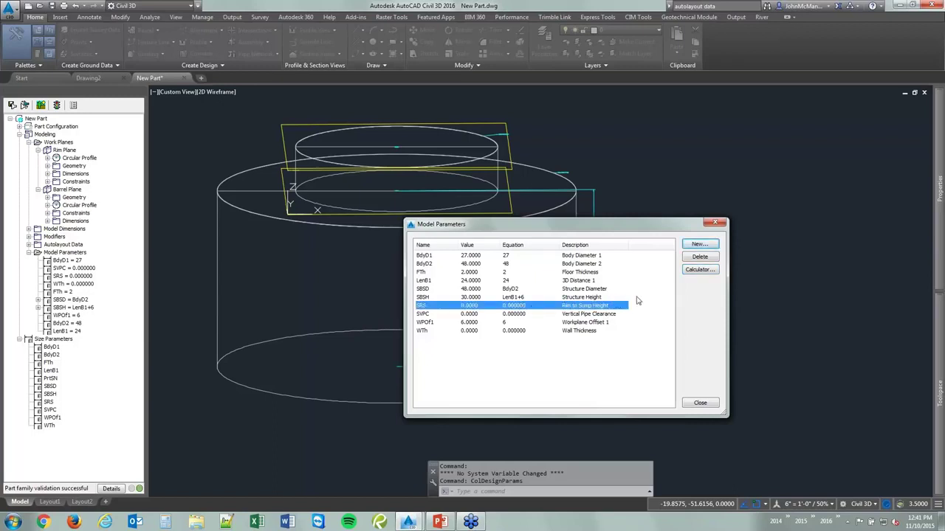
click(700, 270)
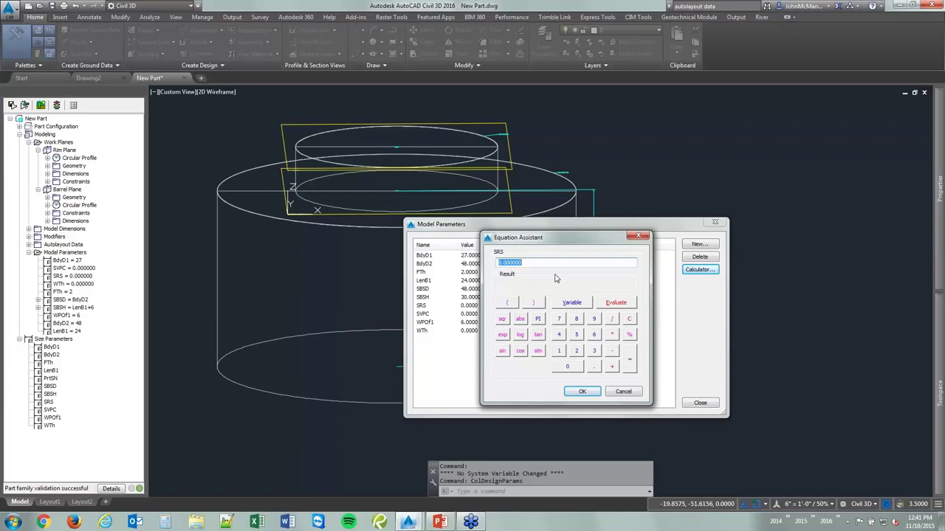
click(569, 305)
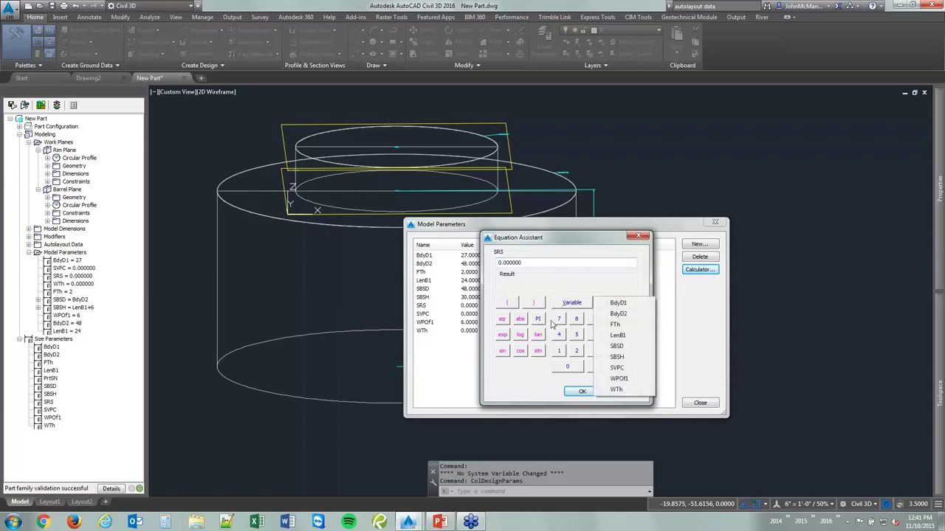
click(614, 336)
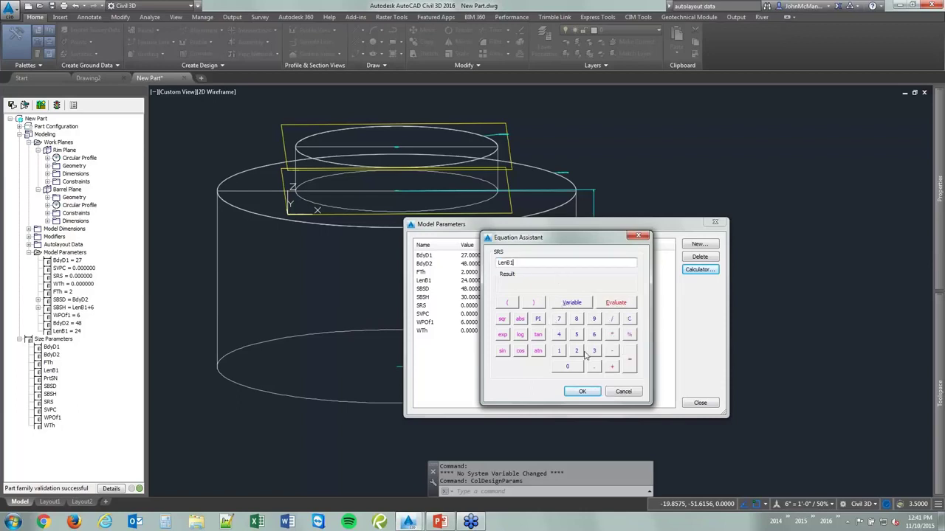
click(614, 368)
click(594, 335)
click(582, 391)
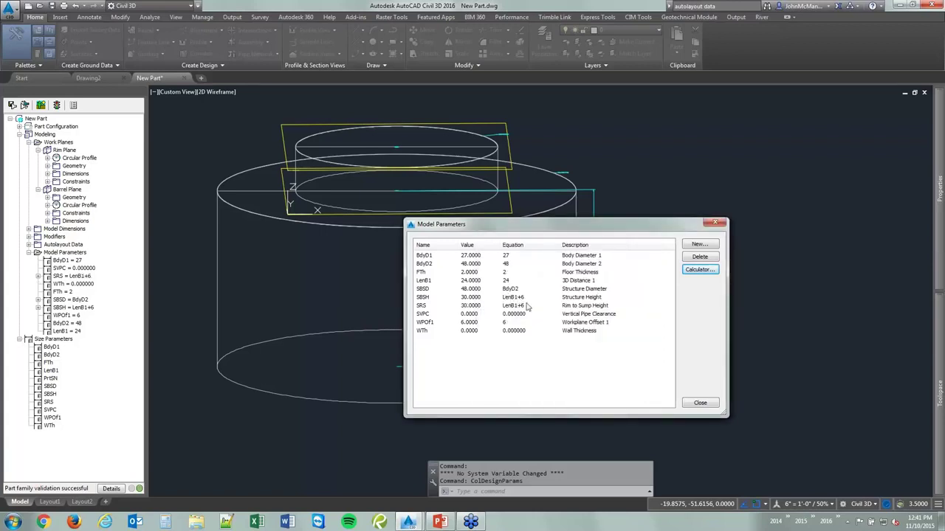
Set the Vertical Pipe Clearance parameter (SVPC) to 6
click(511, 316)
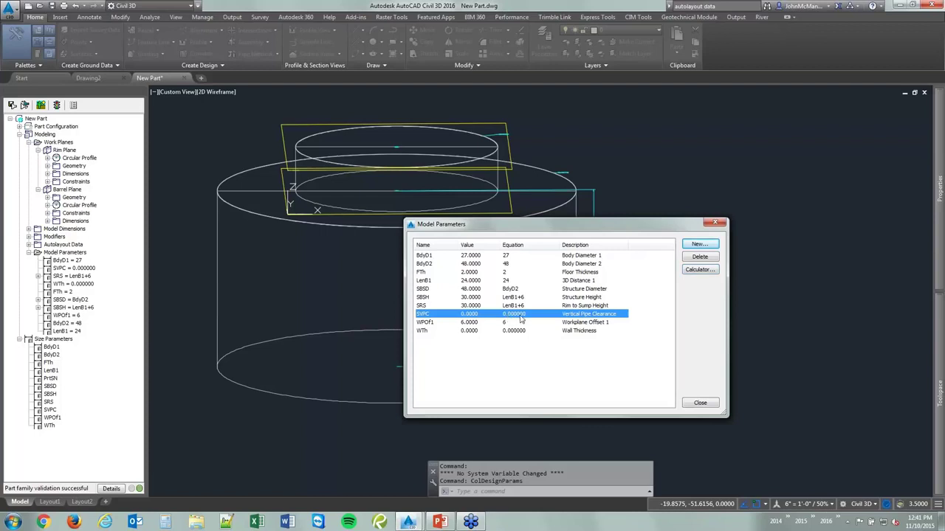
double_click(520, 316)
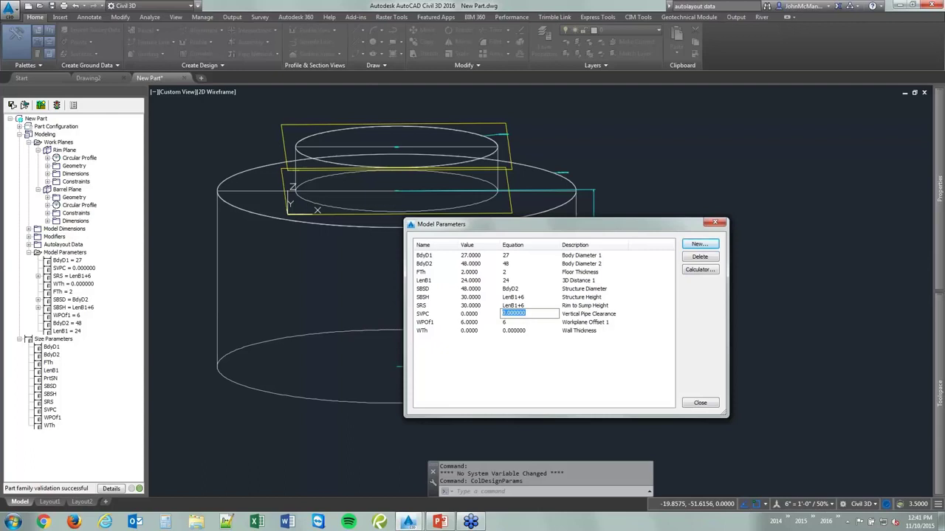
text(6)
key(Return)
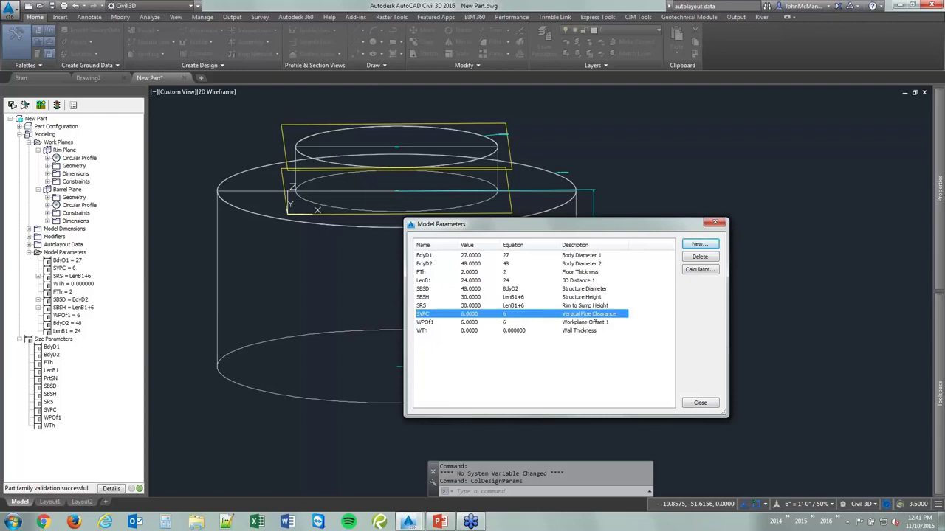
Set the Wall Thickness parameter (WTh) to 2 and close the model parameters
click(500, 332)
click(500, 332)
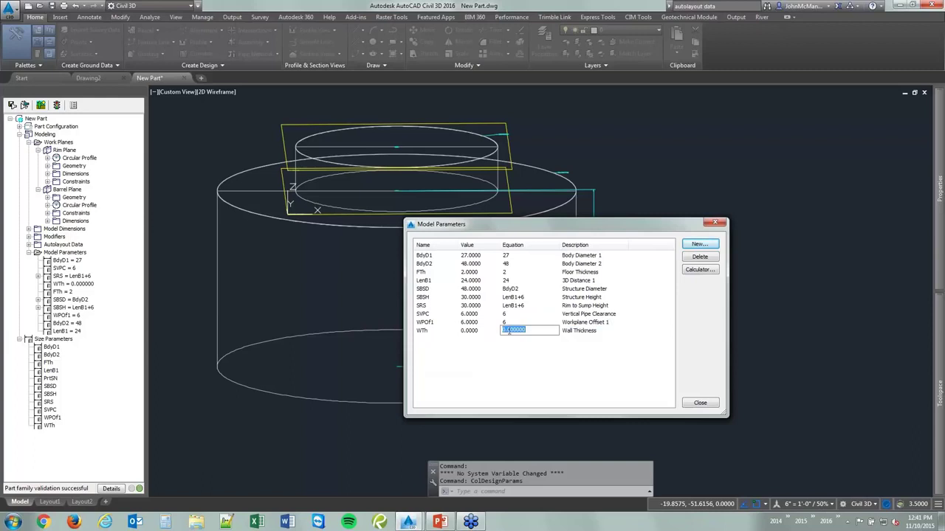
text(2)
key(Return)
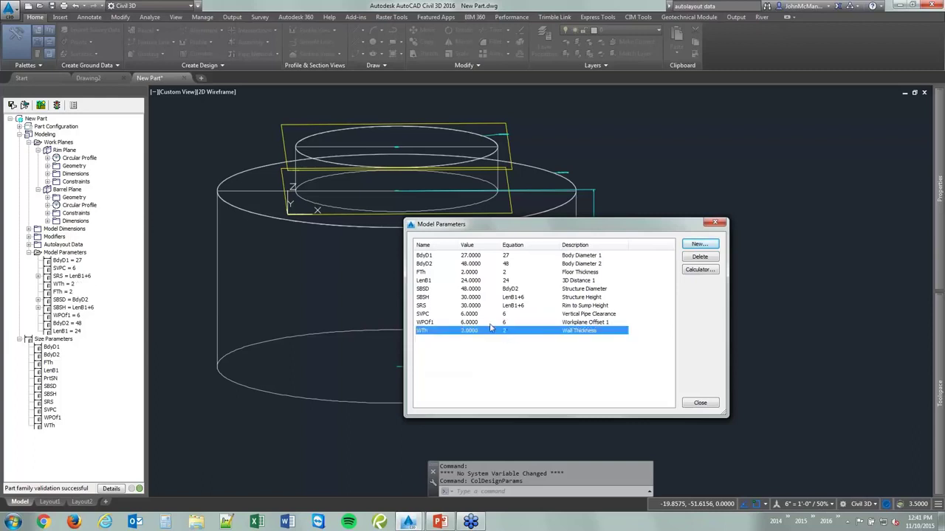
click(709, 403)
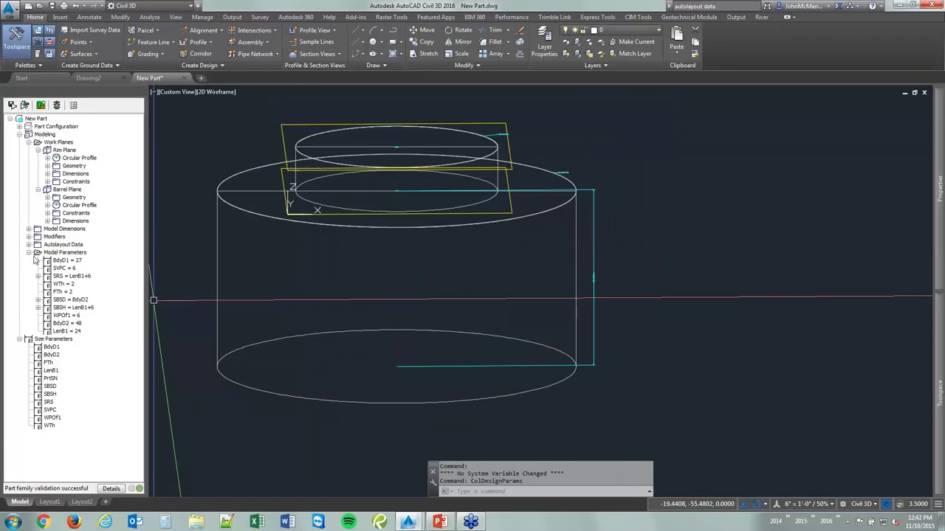
Collapse the model parameters in the part tree and open the size parameters' configuration for editing
click(46, 340)
right_click(47, 345)
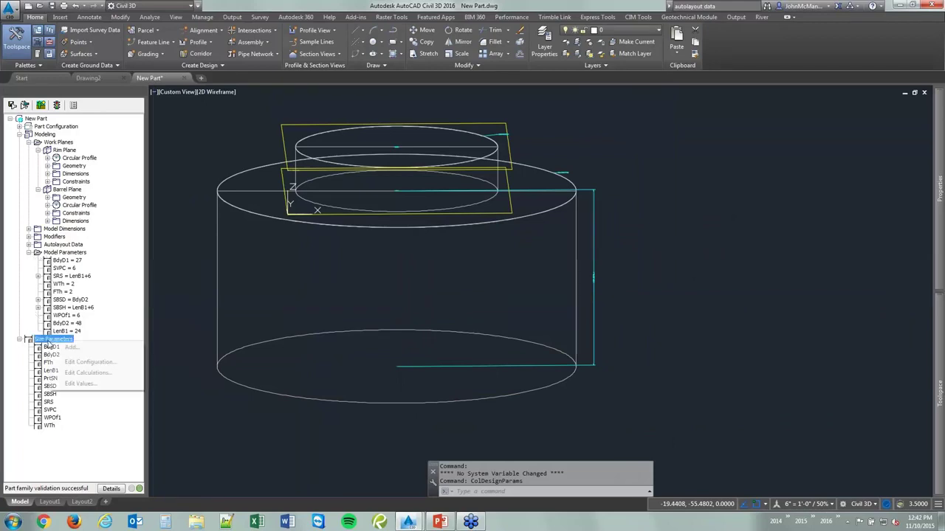
click(39, 341)
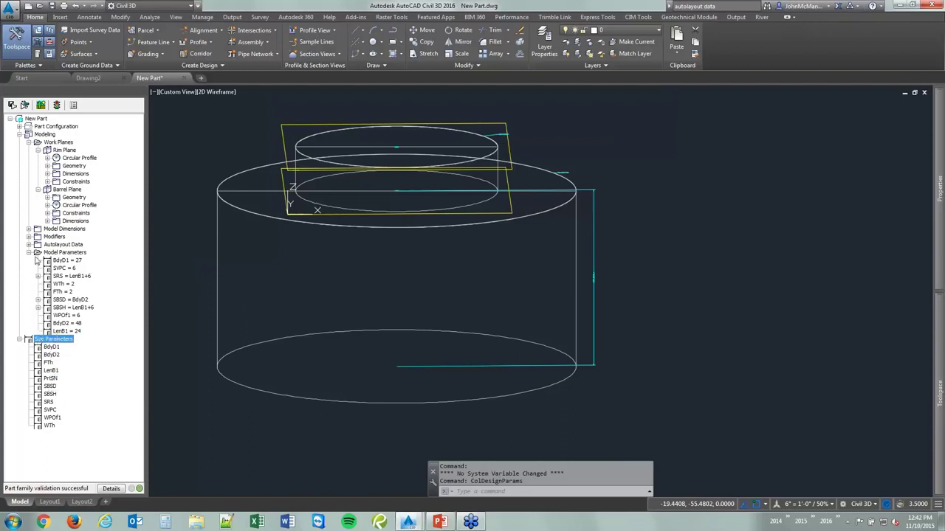
click(28, 252)
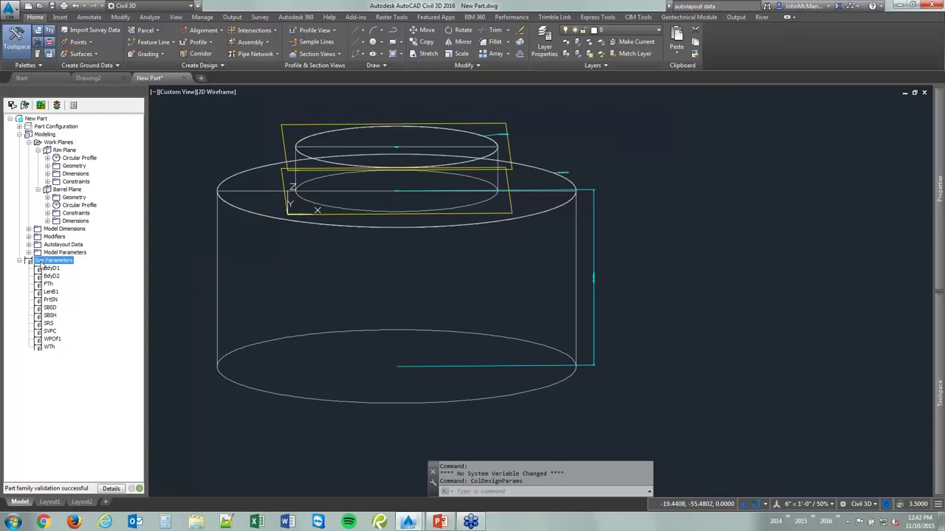
right_click(41, 267)
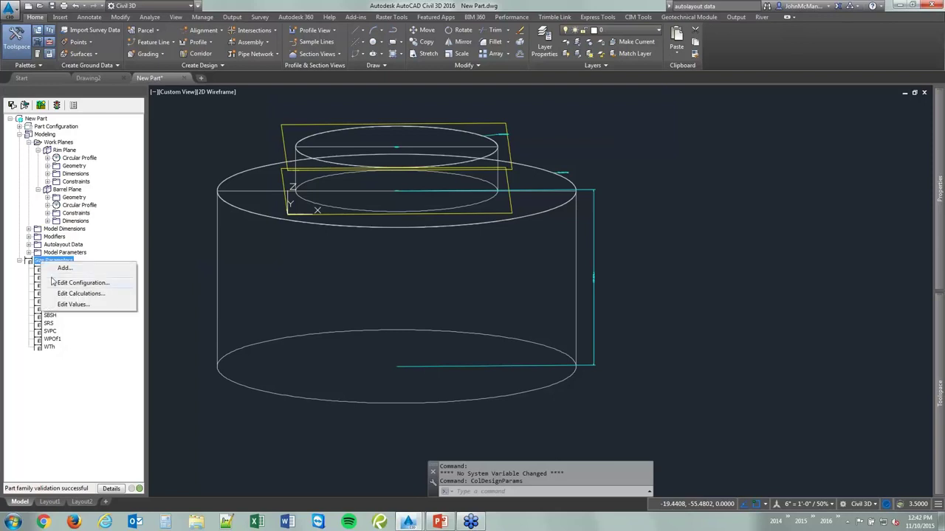
click(56, 282)
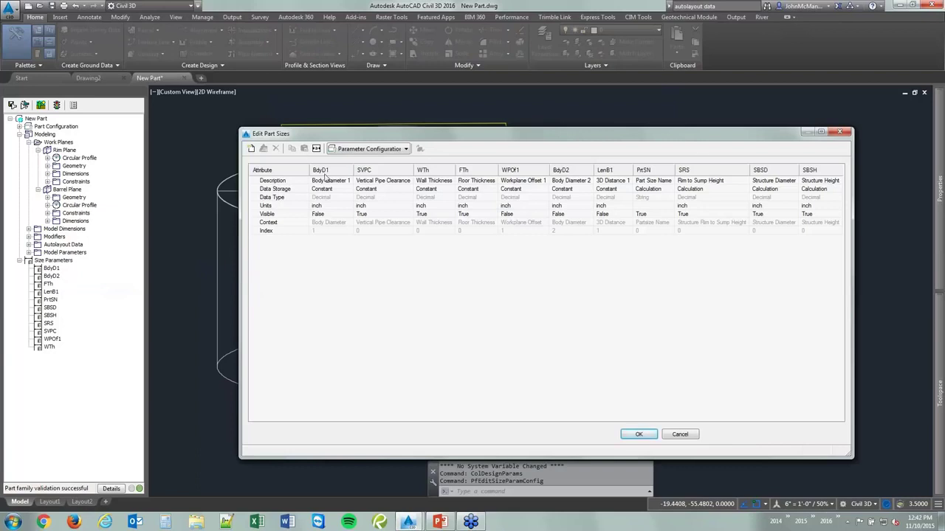
Review the part size calculations and return to the parameter configuration
click(357, 151)
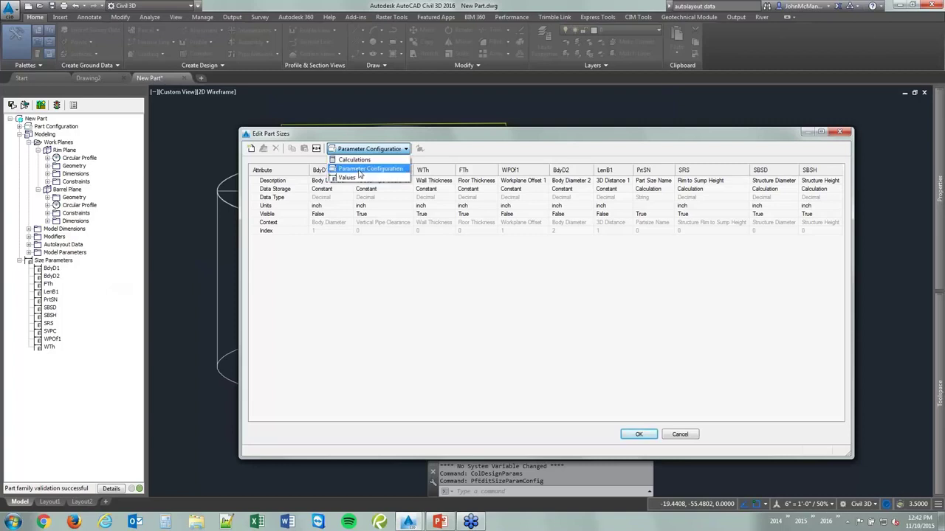
click(360, 174)
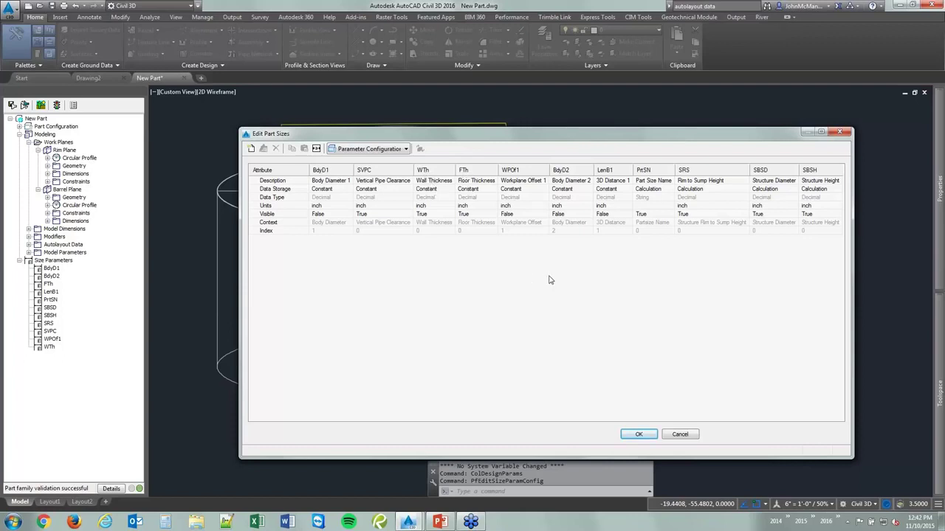
click(365, 149)
click(364, 164)
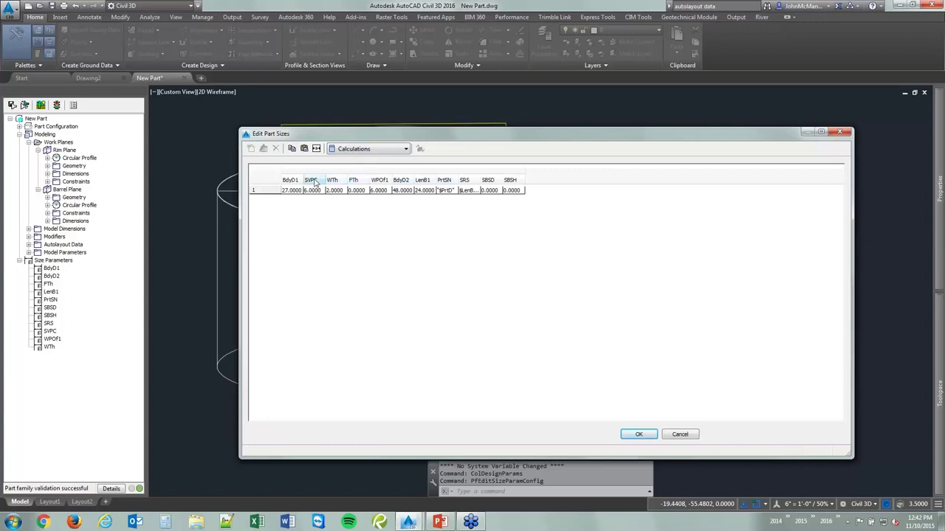
click(365, 149)
click(364, 163)
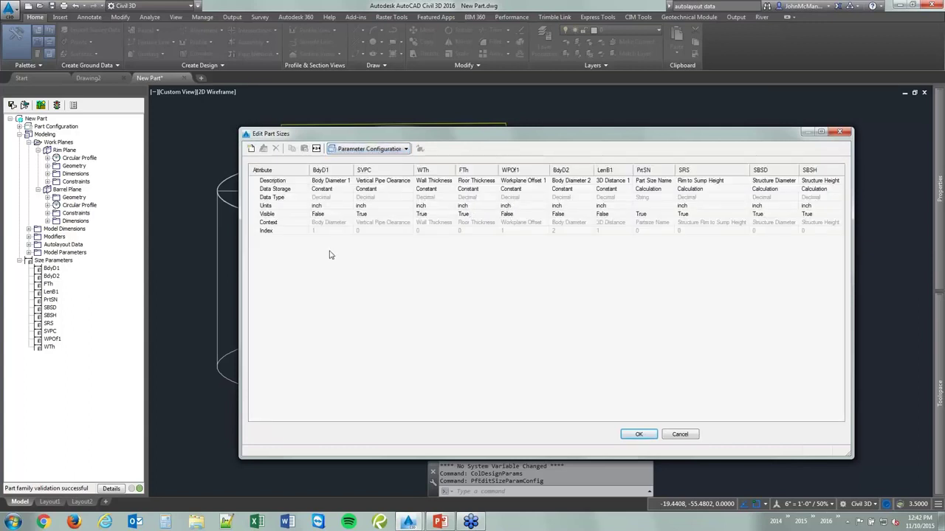
Examine the data storage options available for the SVPC, PrtSN and SRS size parameters
click(379, 190)
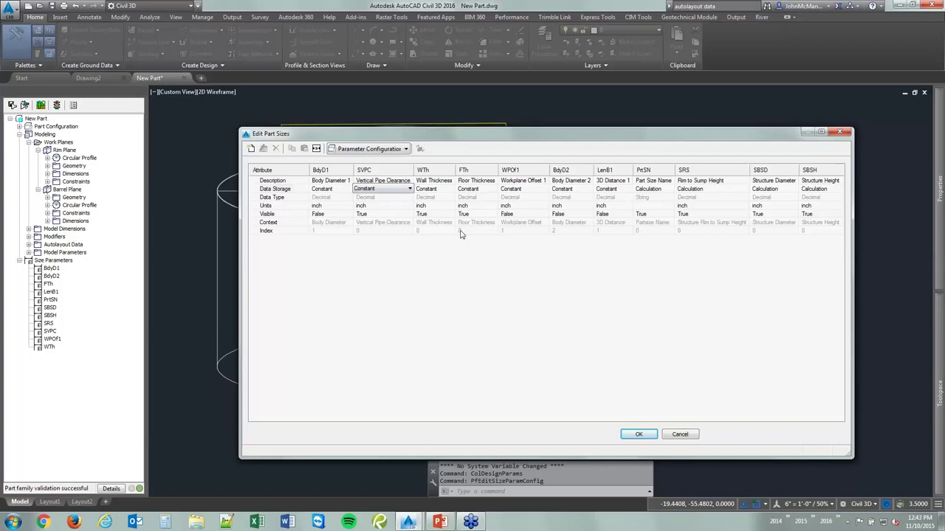
click(378, 190)
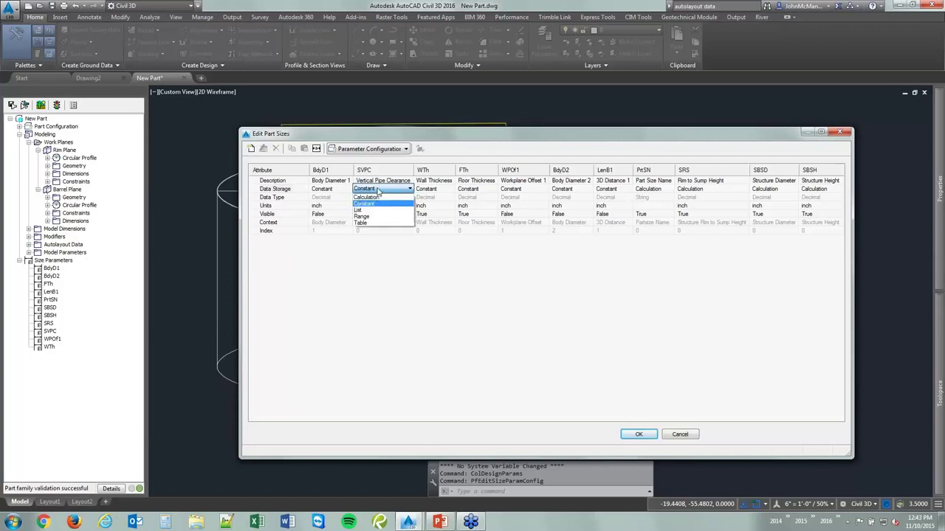
click(378, 191)
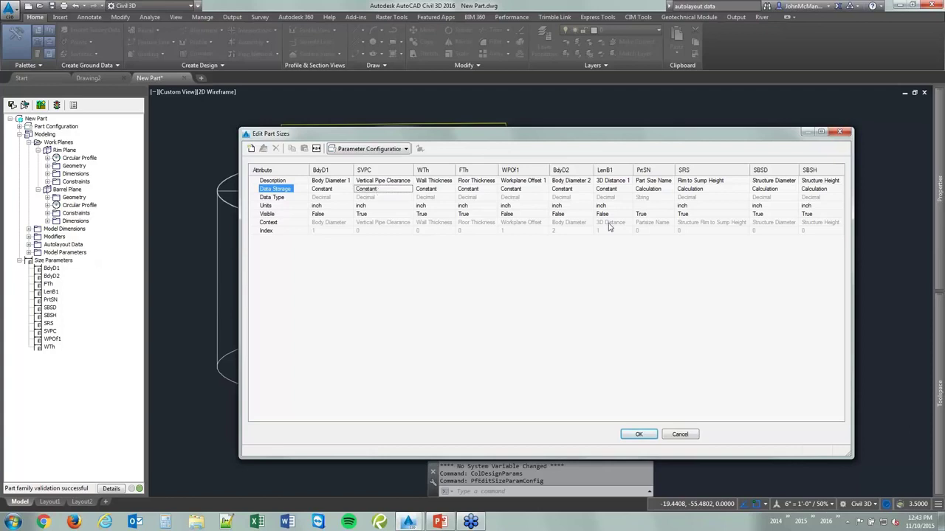
click(663, 191)
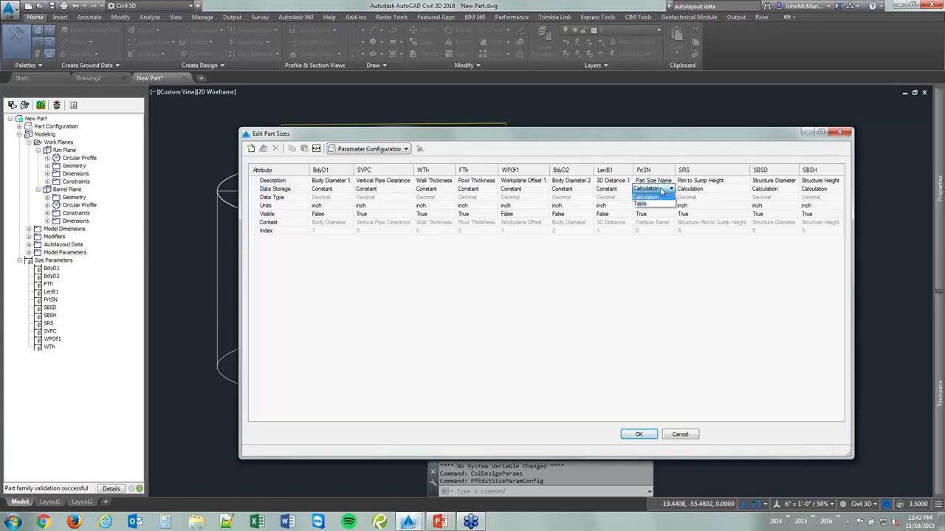
click(674, 192)
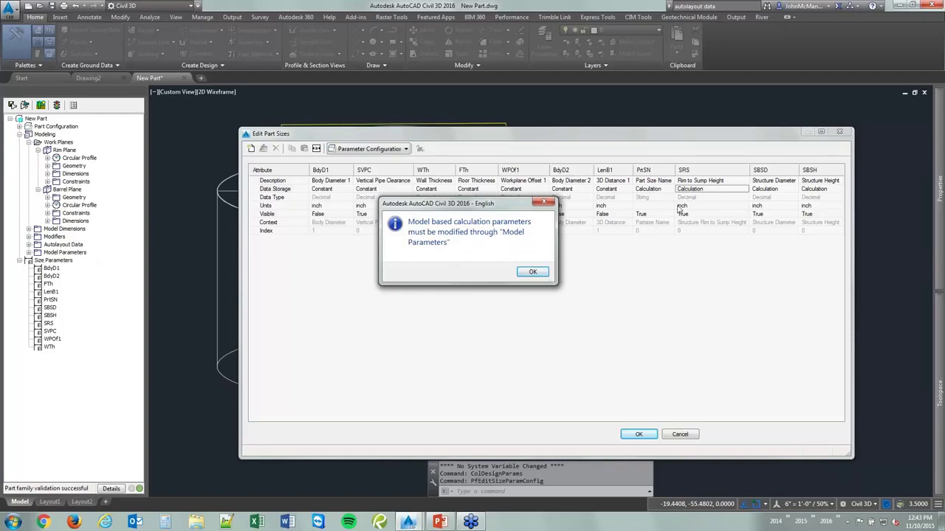
click(535, 272)
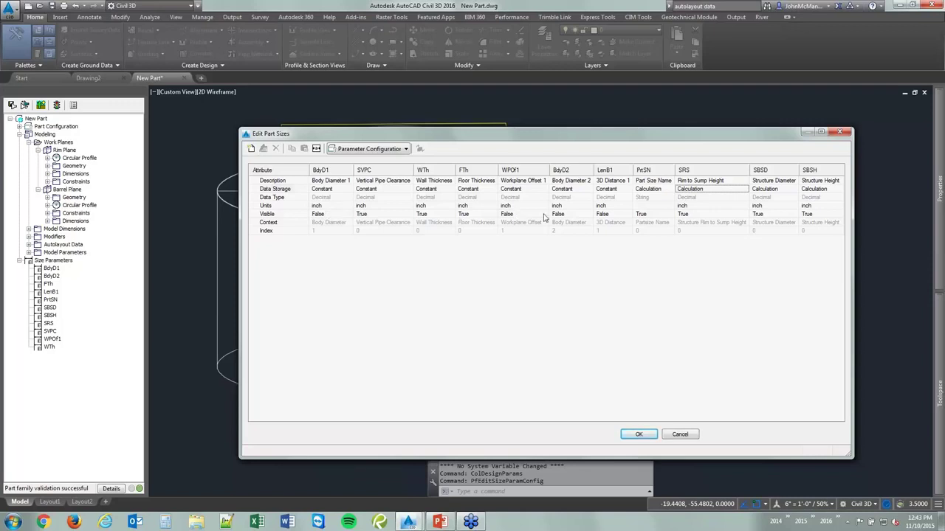
Change the data storage of the 3D Distance 1 parameter (LenB1) to Range and display the part size calculations
click(611, 189)
click(611, 189)
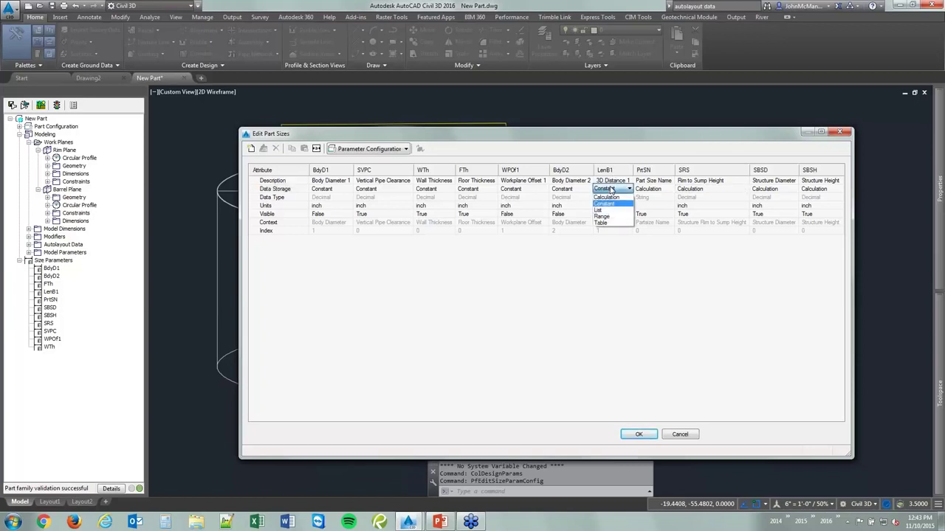
key(Escape)
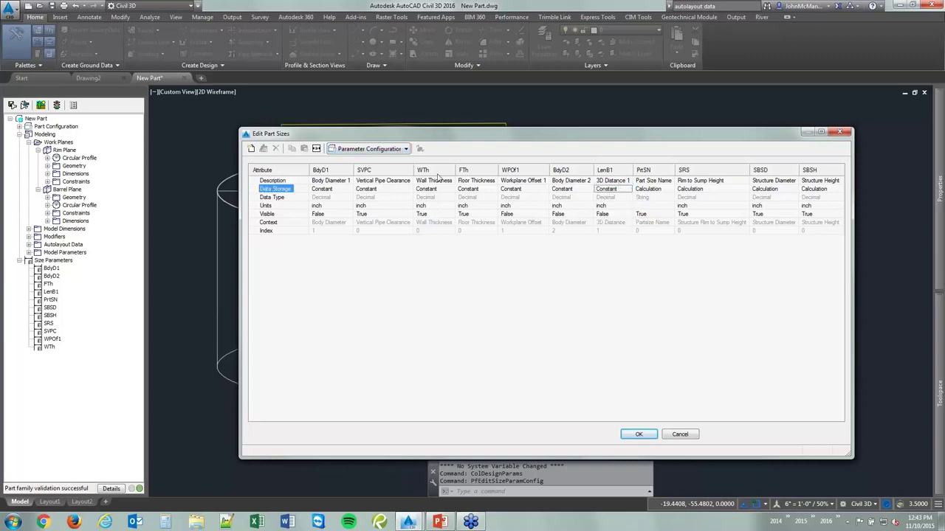
click(373, 151)
click(354, 160)
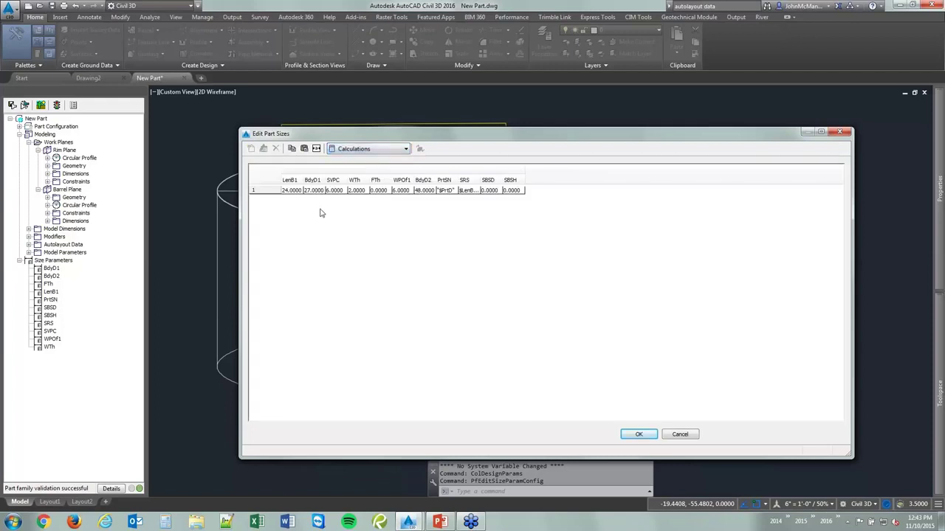
Edit the LenB1 range values, setting the minimum to 12 and entering a new maximum, and apply the part sizes
click(292, 191)
click(292, 190)
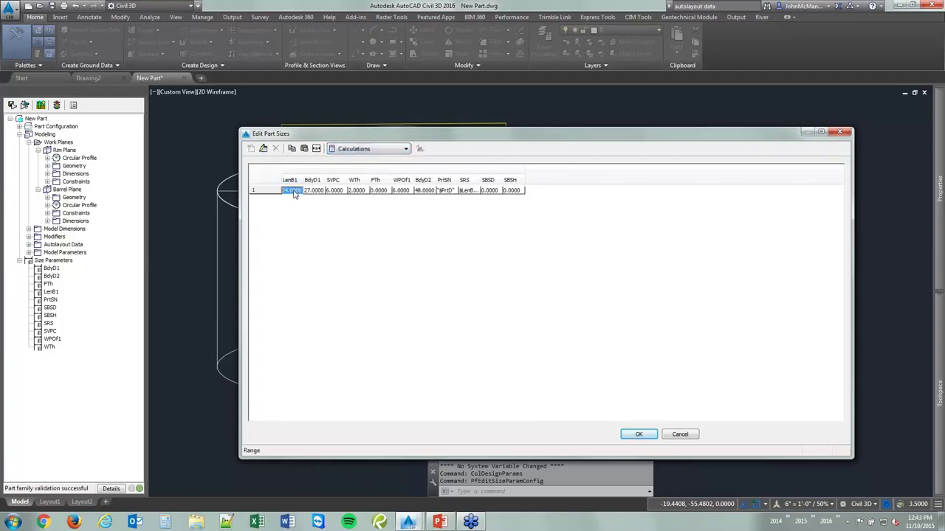
click(263, 148)
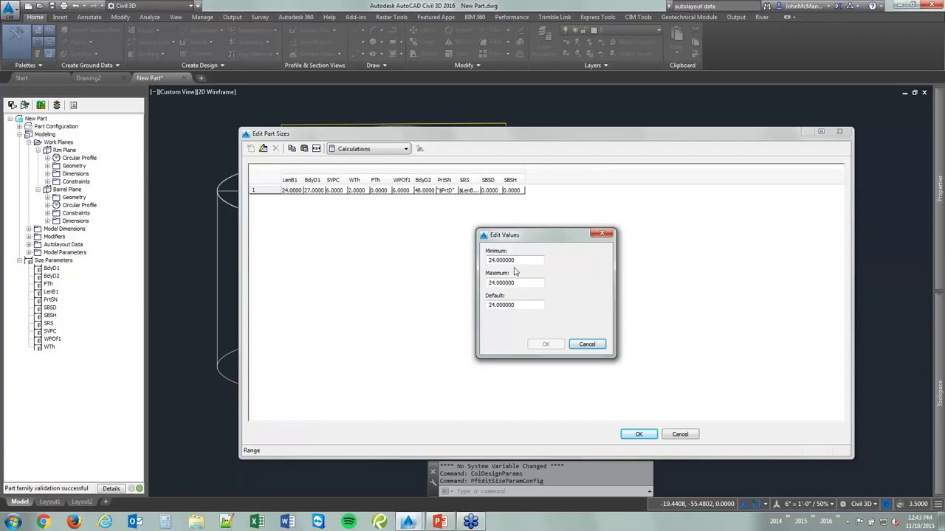
drag(516, 259, 463, 257)
text(12)
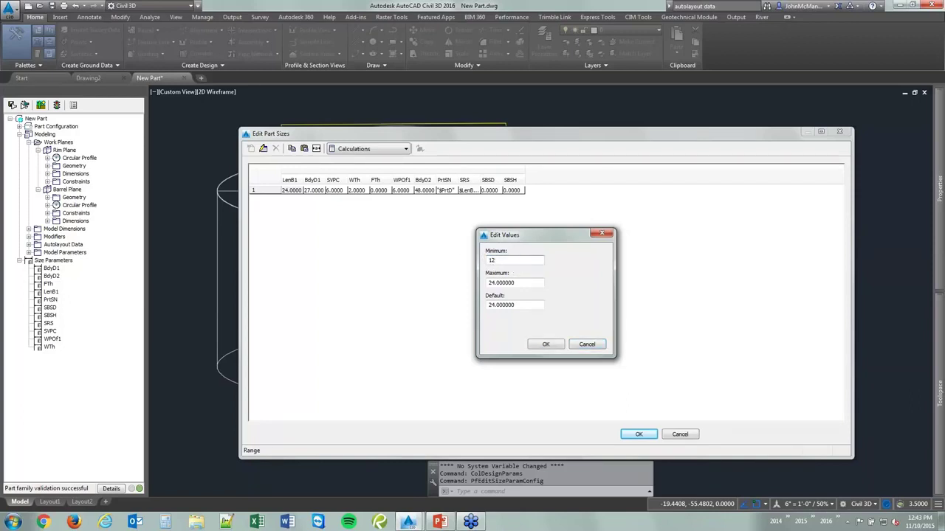
click(524, 285)
drag(524, 285, 426, 282)
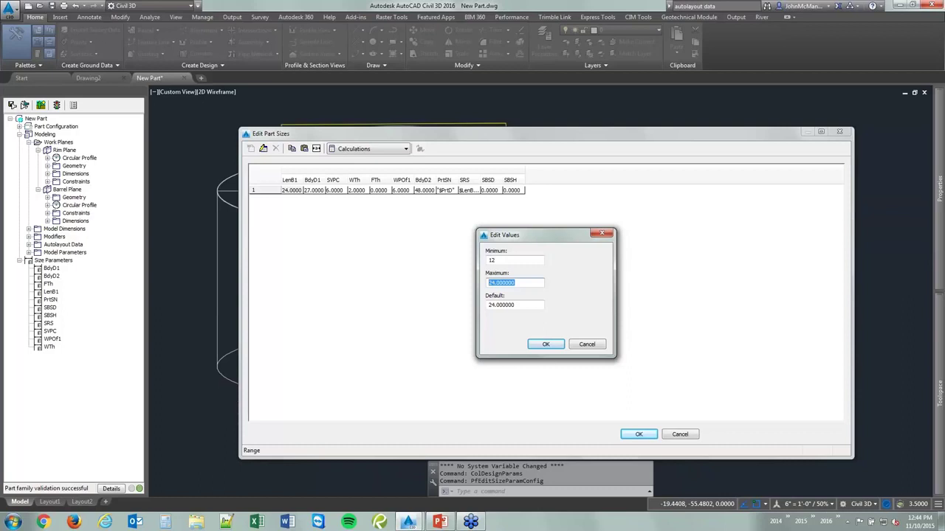
text(5)
click(512, 305)
click(545, 344)
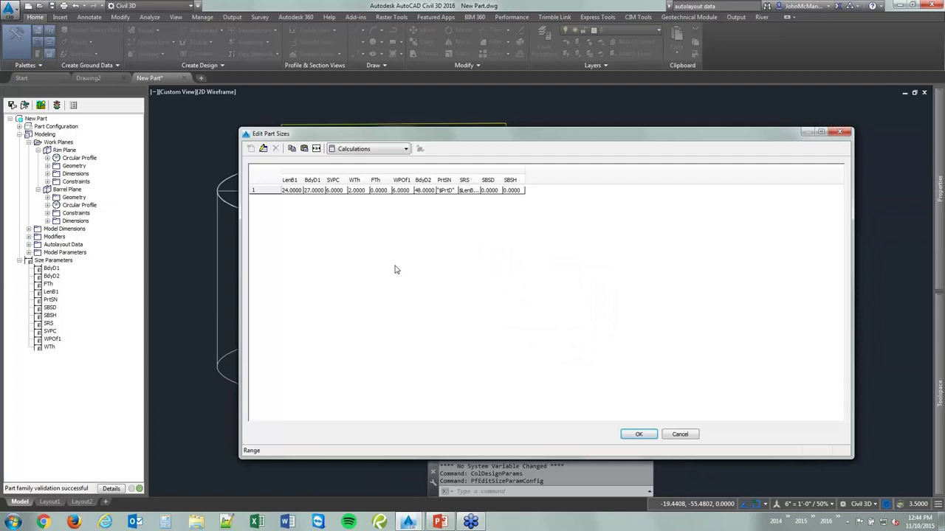
click(638, 435)
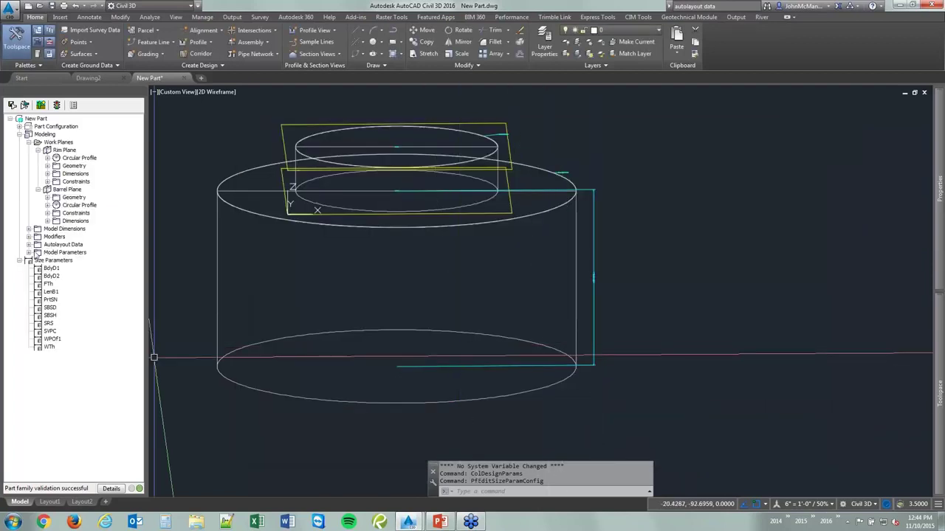
Add a custom model parameter named Sump with inch units and the equation value 24
click(28, 253)
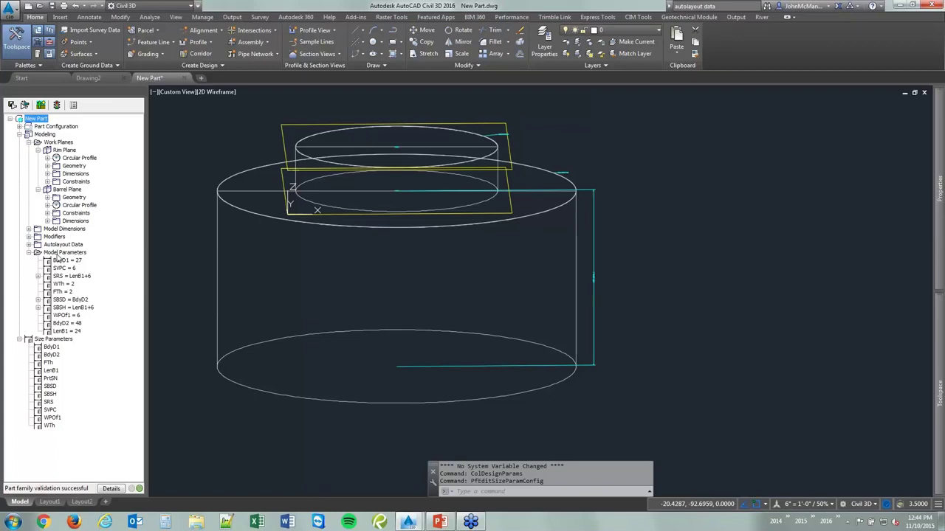
right_click(63, 253)
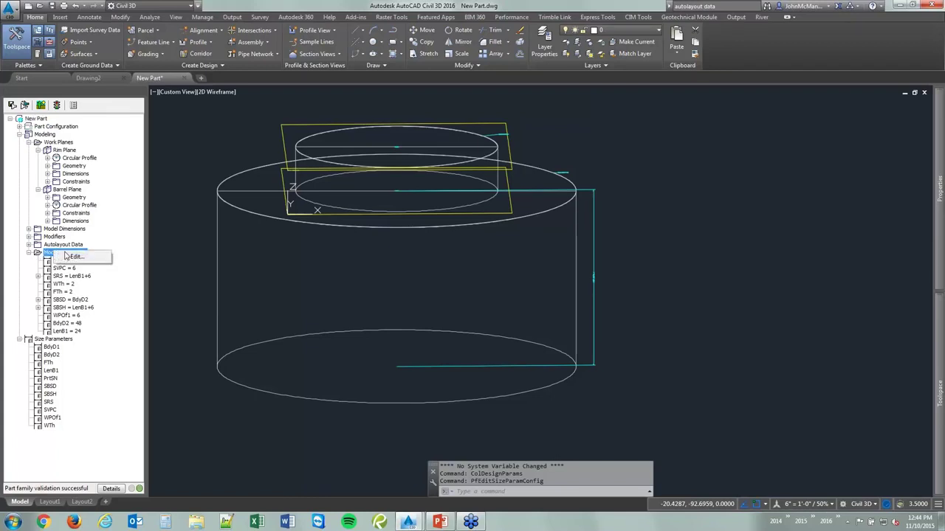
click(81, 259)
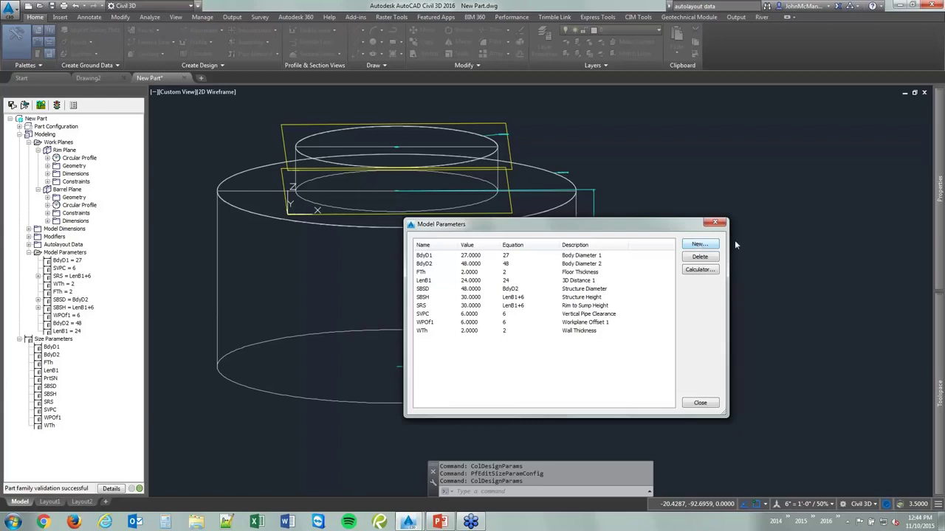
click(702, 247)
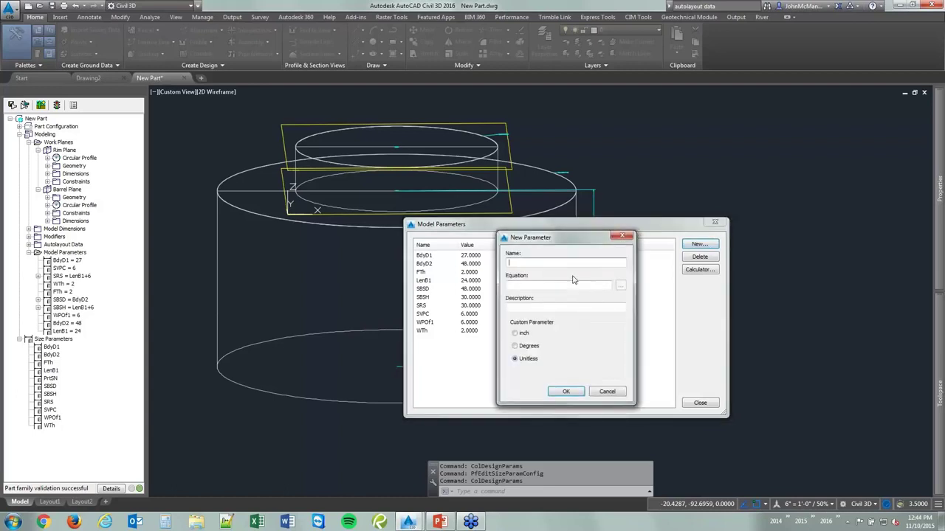
text(Sump)
click(552, 287)
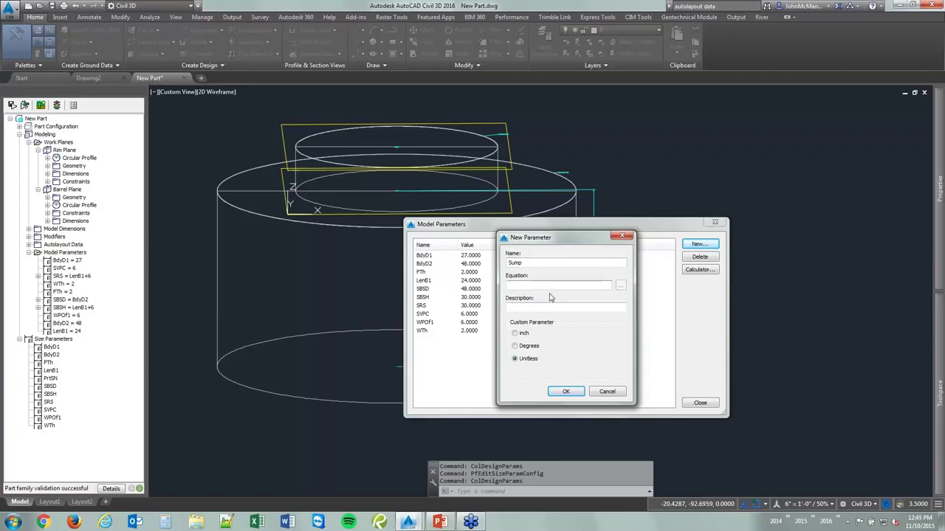
click(515, 334)
click(528, 285)
text(24)
key(Return)
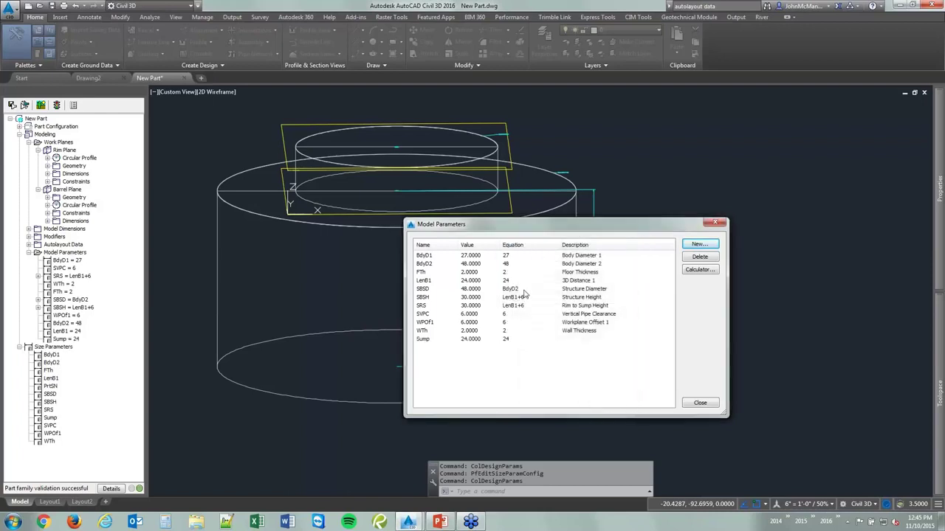
click(430, 341)
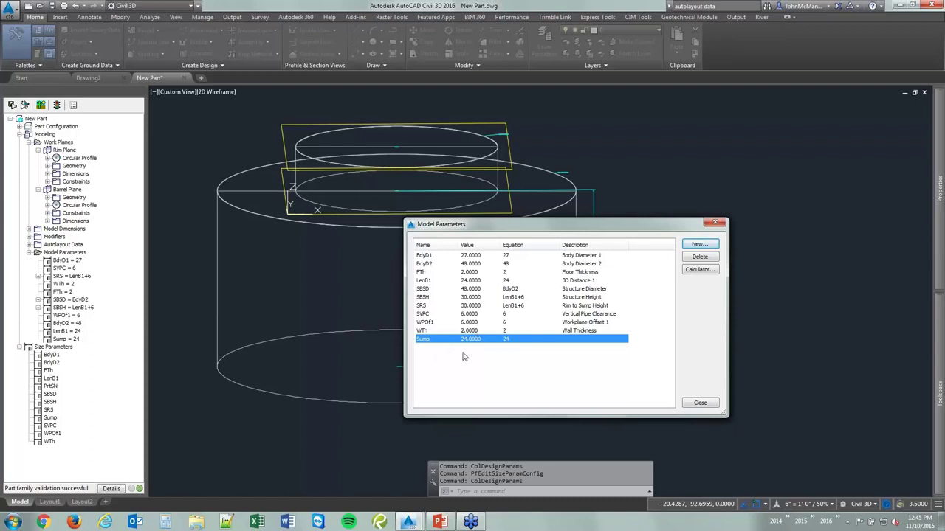
click(431, 330)
click(428, 340)
click(700, 402)
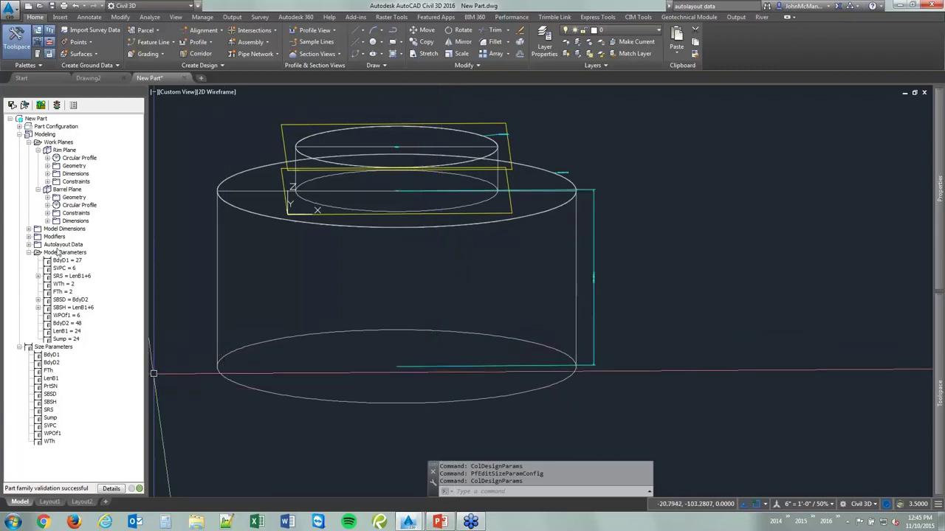
Browse the additional size parameters that can be added to the part, from Barrel Height to Structure Riser Height 1
right_click(69, 348)
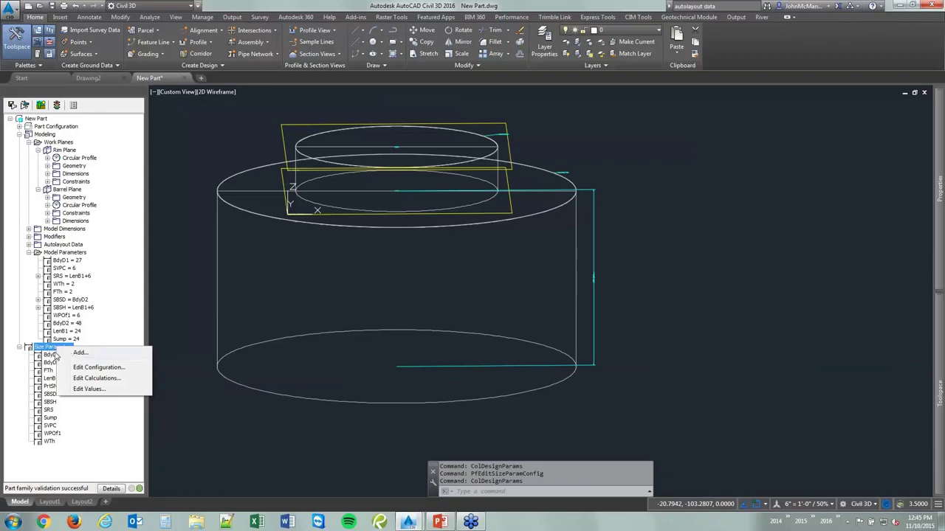
click(74, 354)
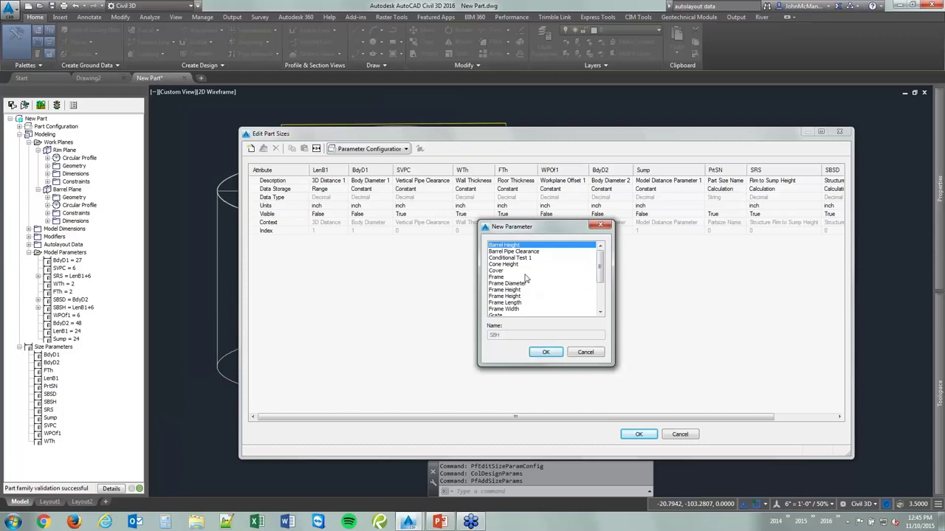
click(534, 290)
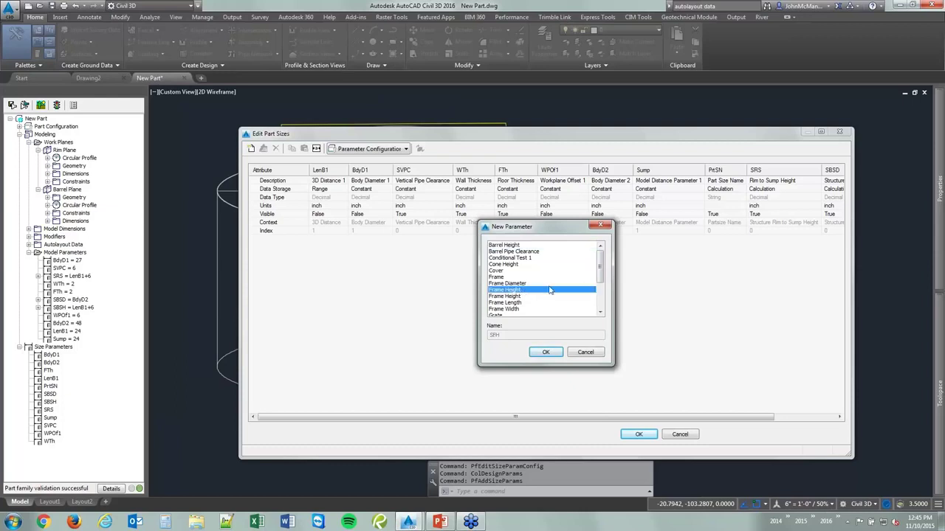
drag(603, 275, 602, 310)
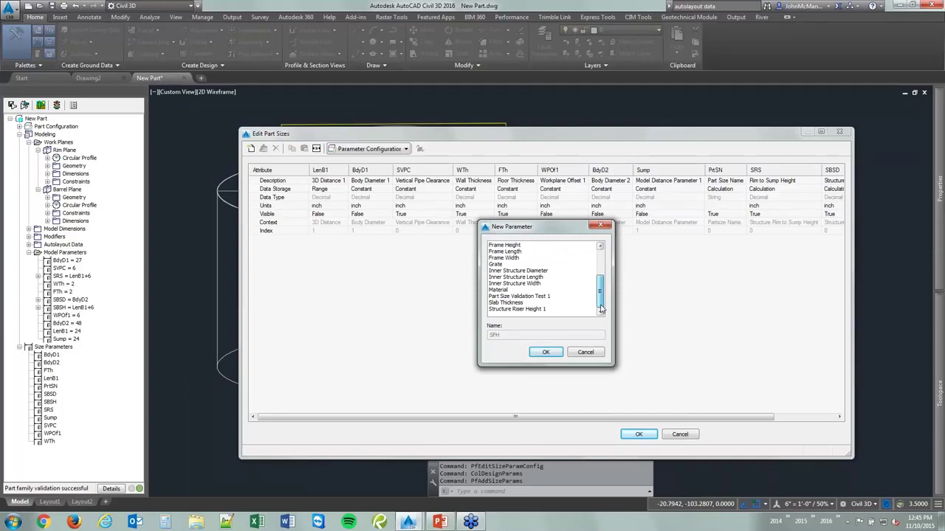
drag(603, 296, 602, 263)
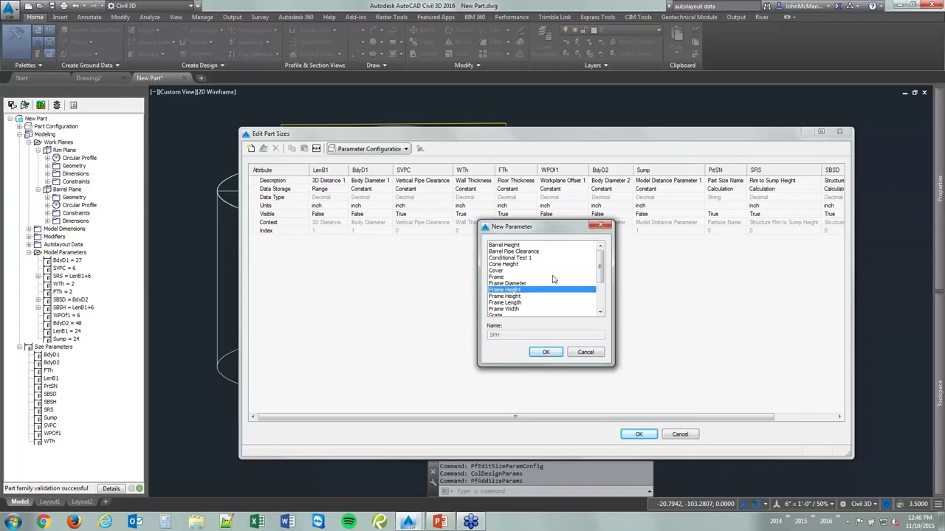
click(526, 264)
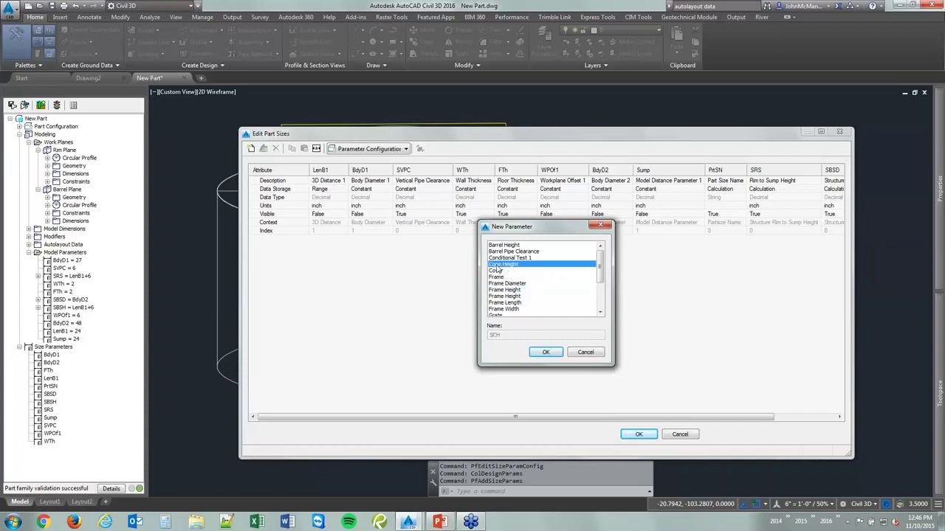
drag(598, 270, 600, 299)
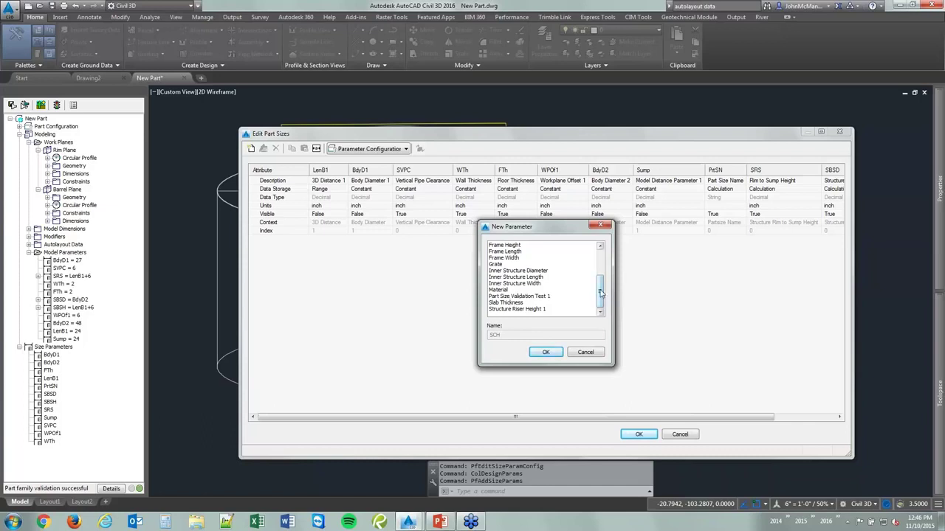
scroll(606, 281, up, 2)
scroll(607, 270, up, 1)
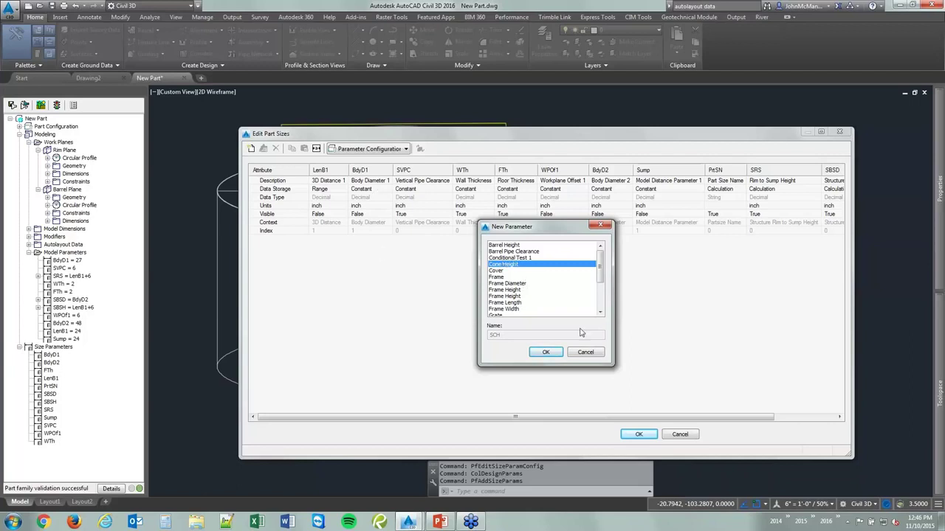
click(595, 354)
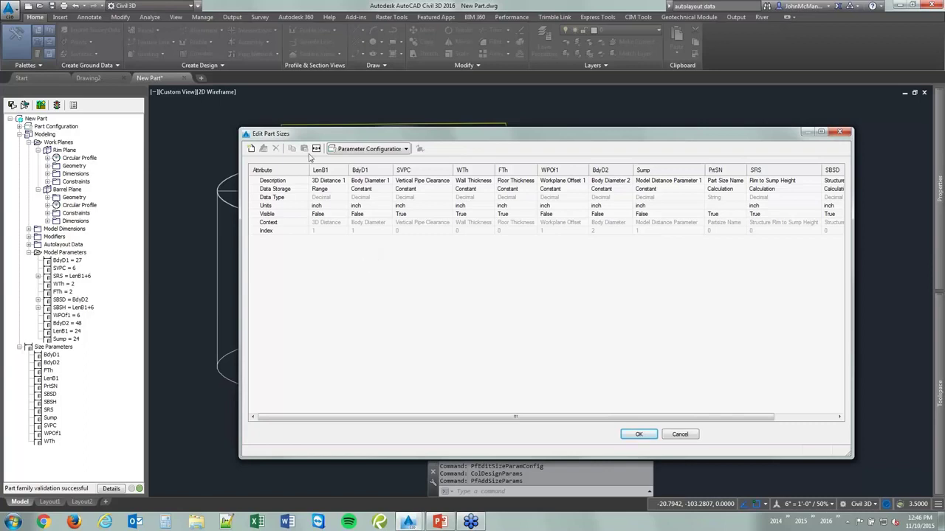
Review the minimum, maximum and default range values of LenB1 in the part size calculations
click(370, 150)
click(368, 156)
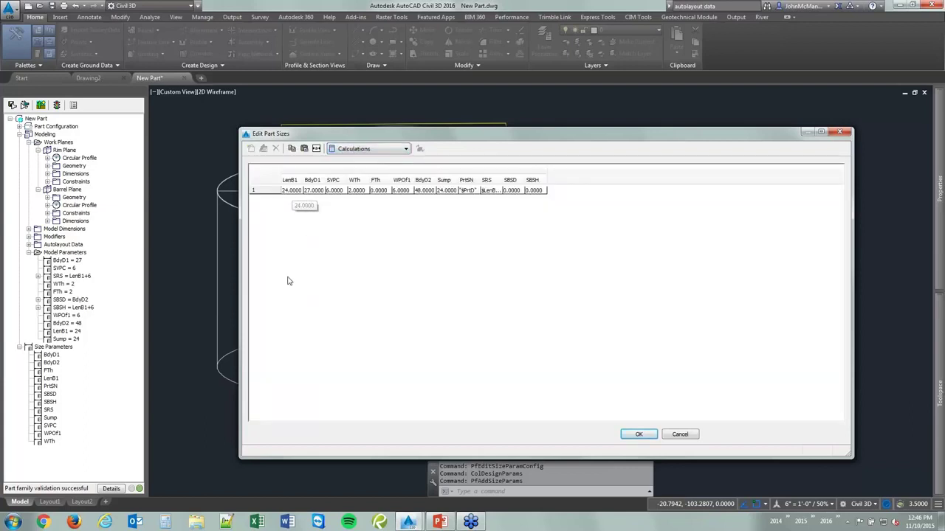
double_click(288, 192)
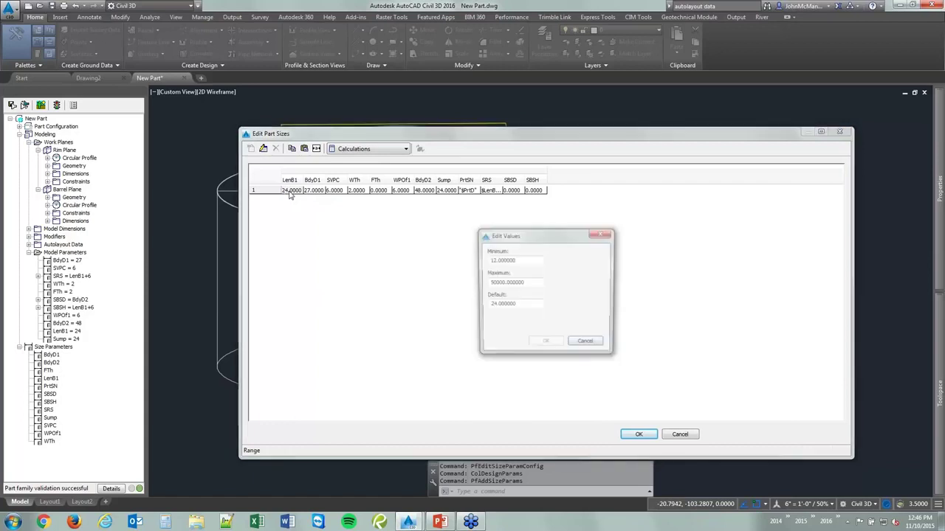
click(586, 345)
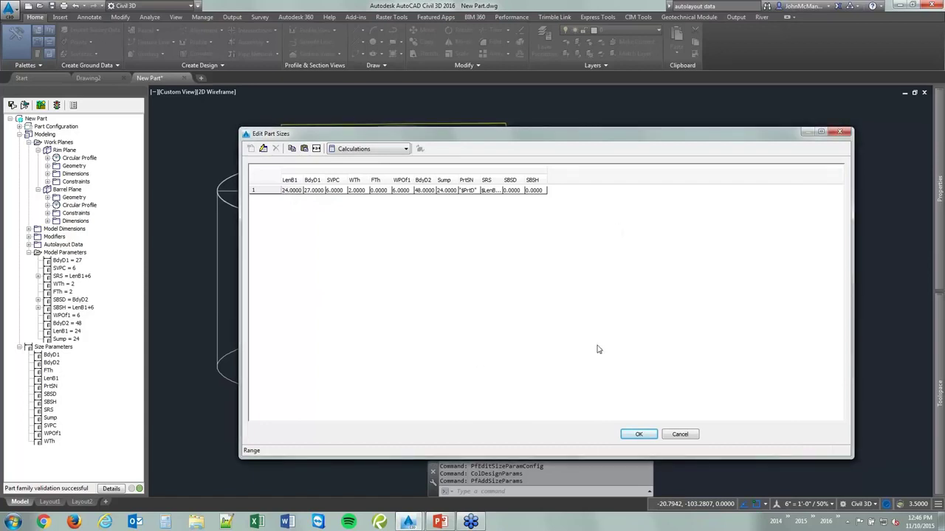
Change the data storage of the Body Diameter 2 (BdyD2) size parameter to List in the parameter configuration
click(335, 149)
click(353, 169)
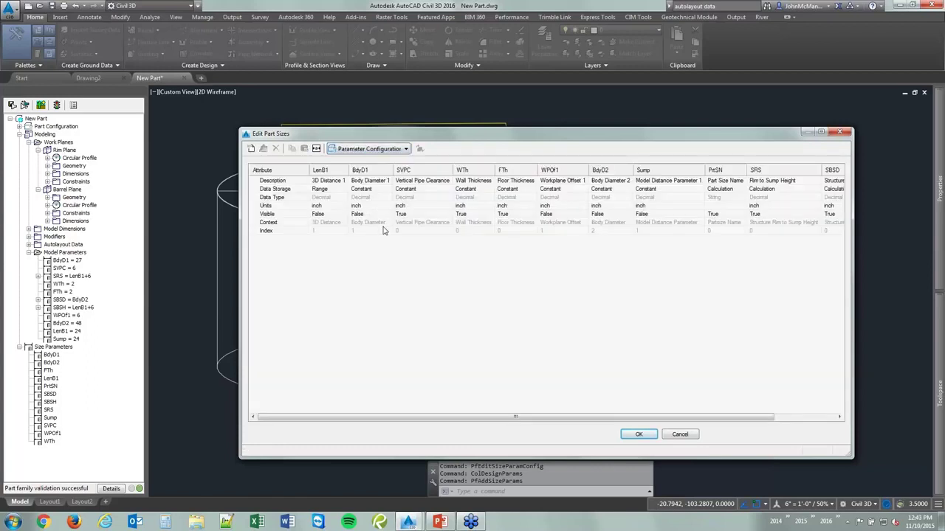
click(605, 194)
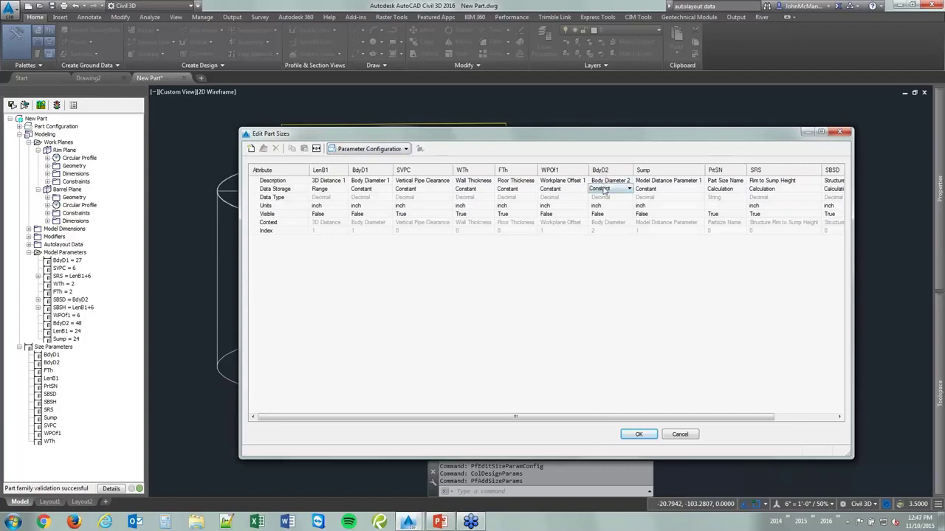
click(605, 190)
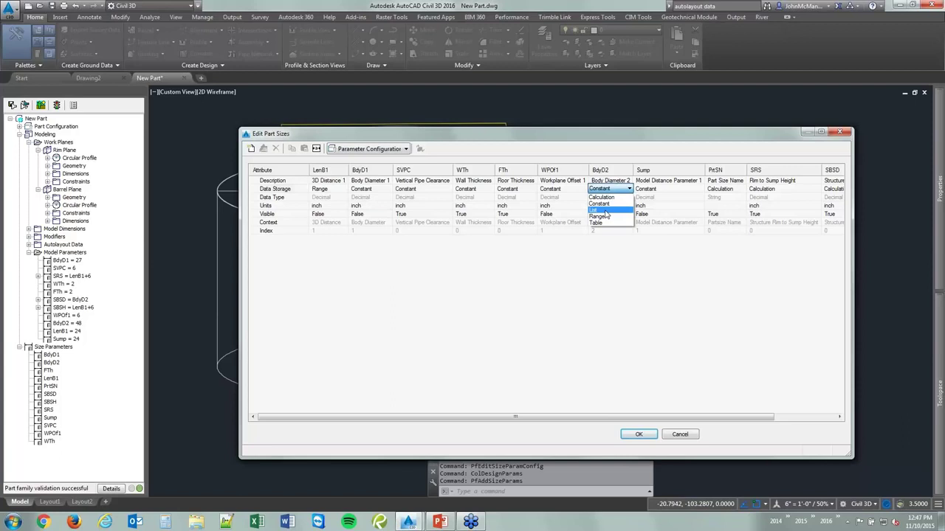
key(Escape)
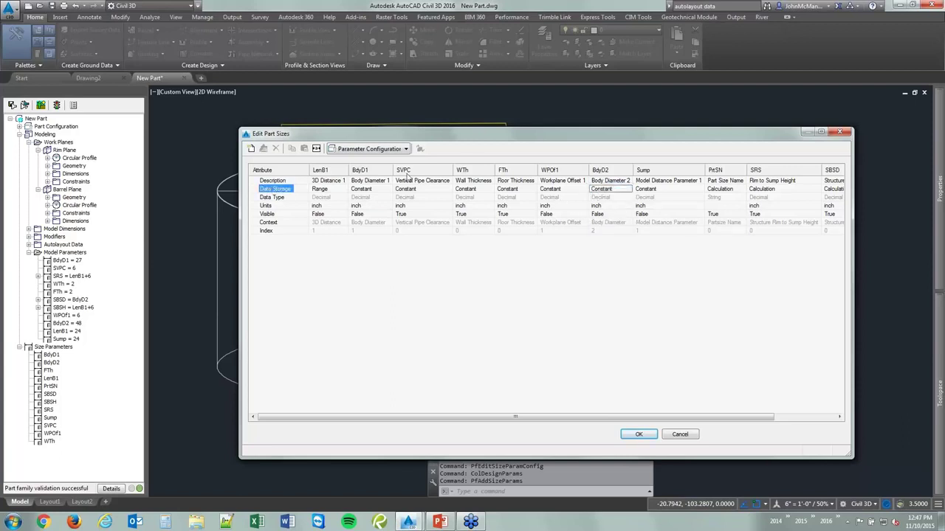
Add 60 to the list of Body Diameter 2 (BdyD2) values in the part size calculations
click(359, 152)
click(342, 171)
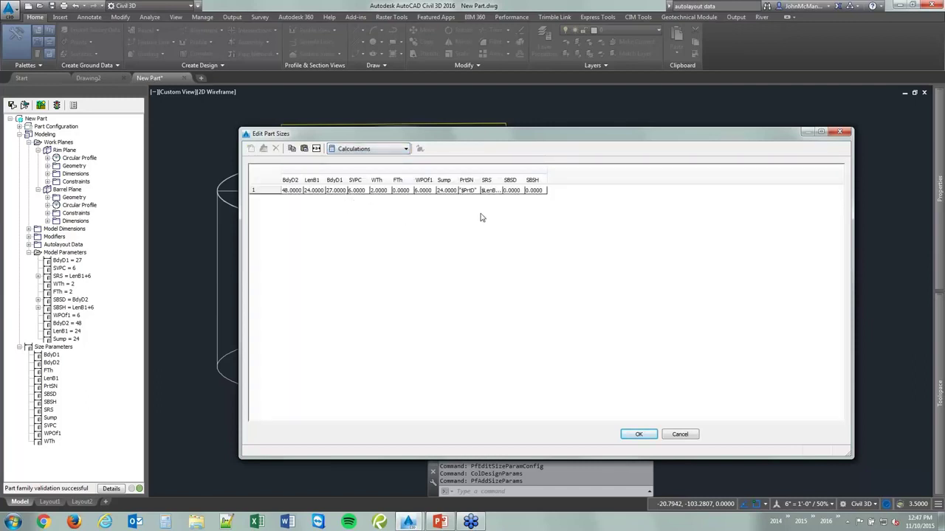
click(295, 191)
click(262, 148)
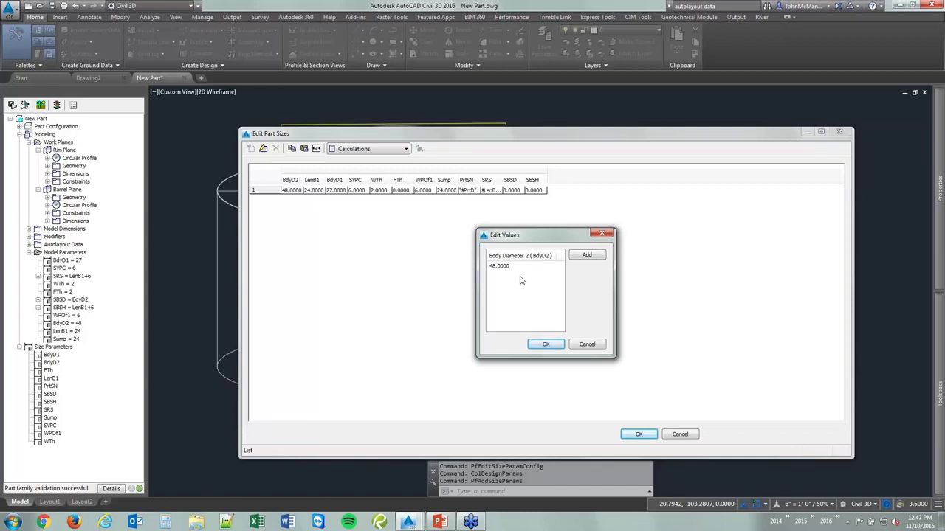
click(583, 256)
text(60)
key(Return)
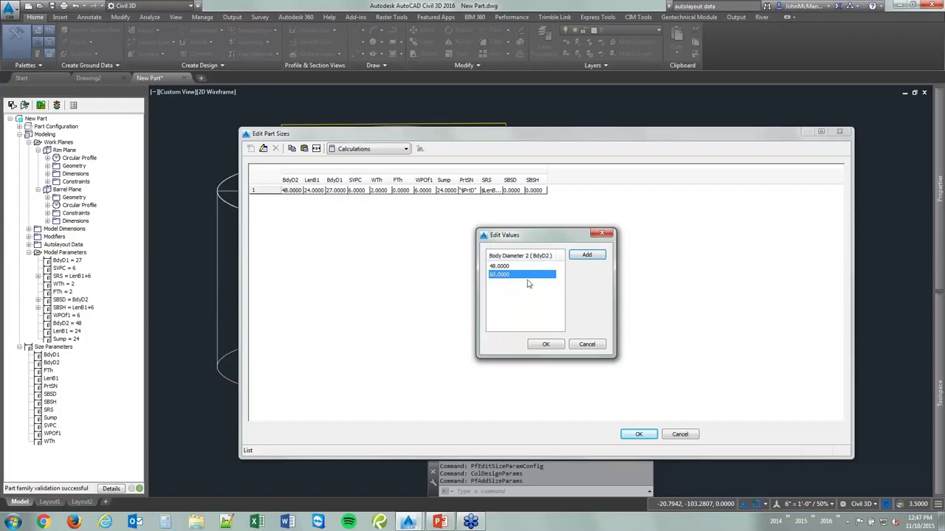
click(530, 343)
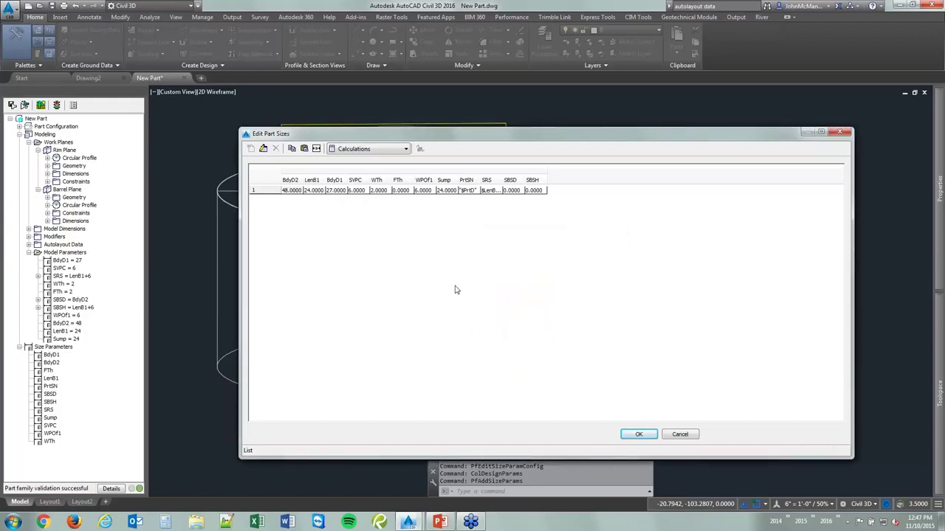
Change the data storage of the Floor Thickness (FTh) size parameter to List in the parameter configuration
click(351, 149)
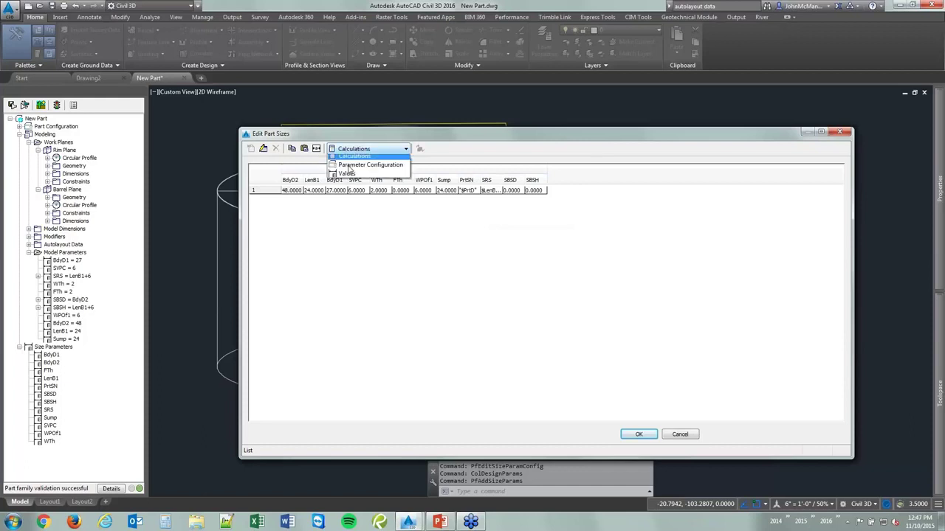
click(350, 165)
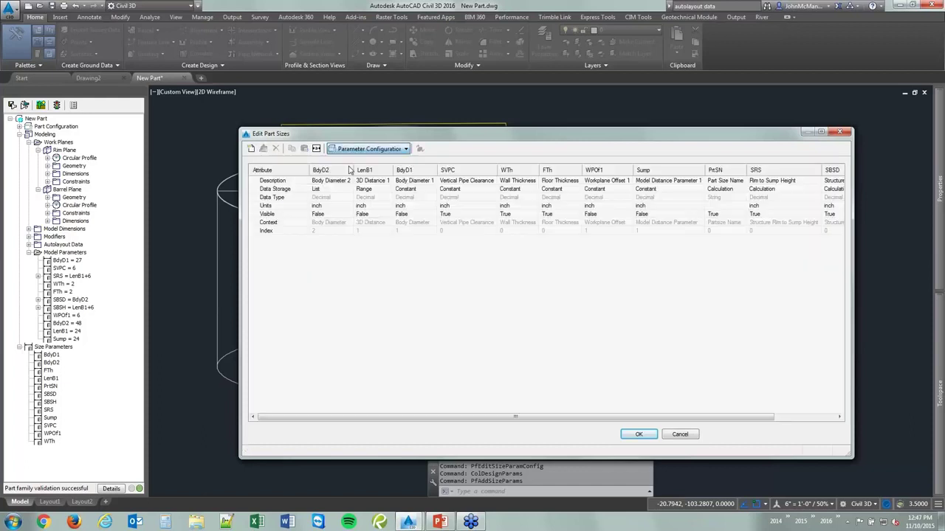
click(559, 189)
click(559, 190)
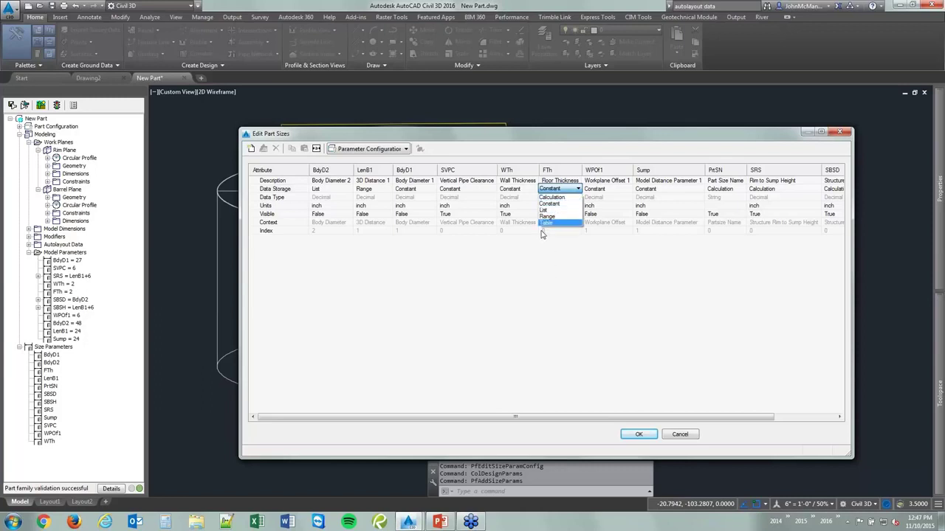
click(276, 189)
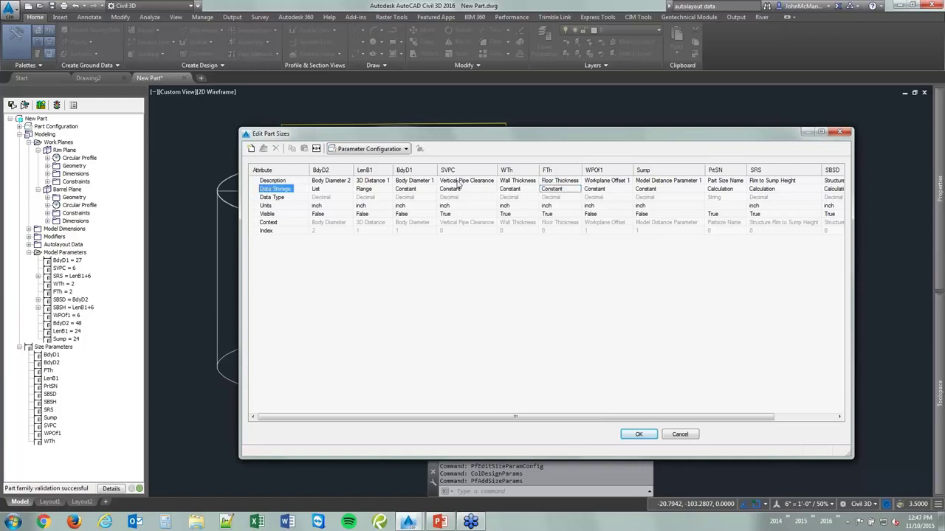
Add 2 to the list of Floor Thickness (FTh) values in the calculations and apply the part sizes
click(369, 149)
click(355, 162)
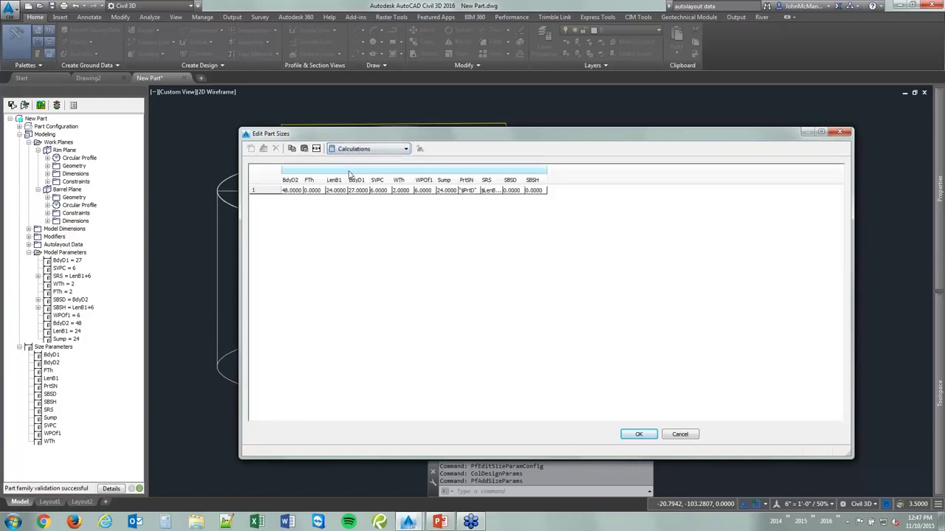
click(313, 191)
click(319, 193)
click(318, 192)
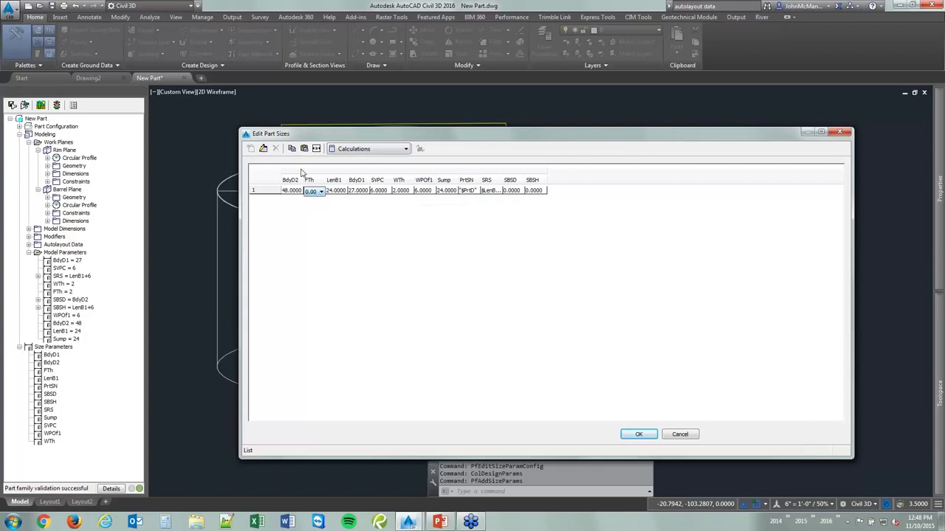
click(263, 148)
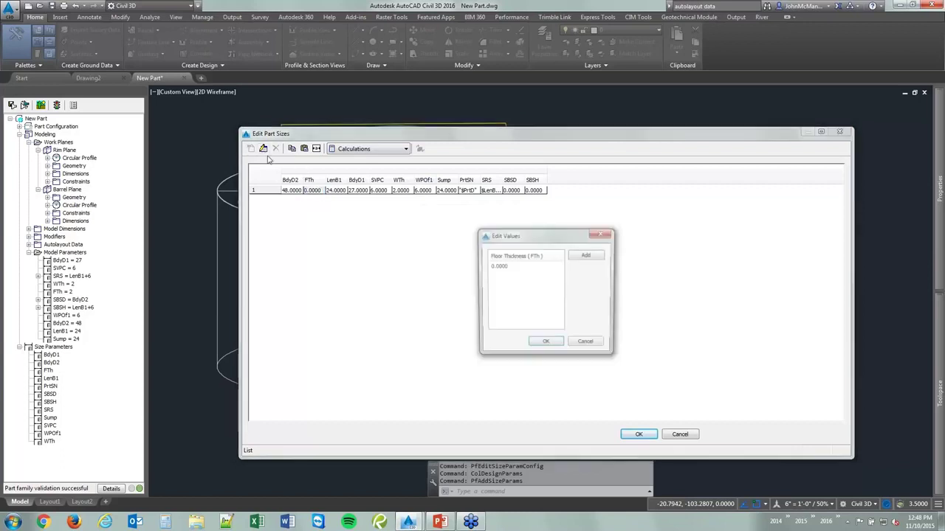
click(585, 255)
text(2)
key(Return)
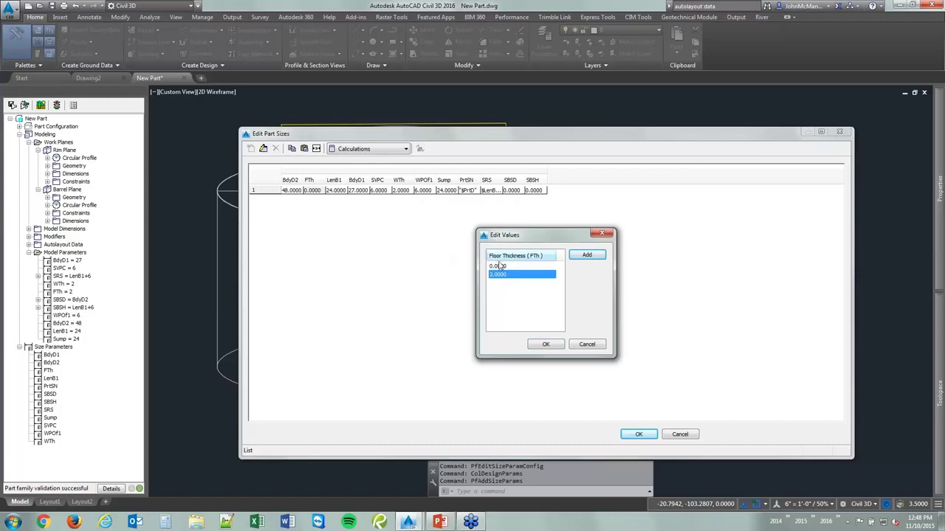
click(546, 345)
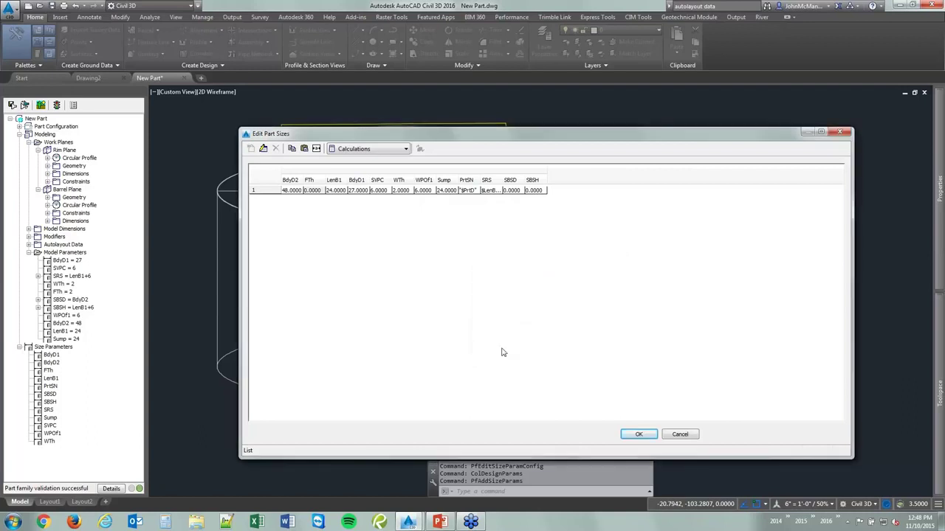
click(636, 434)
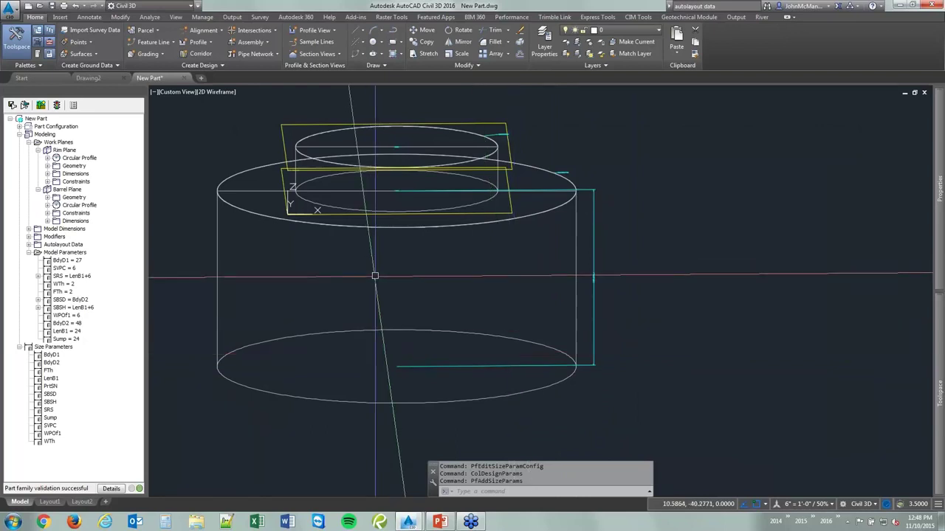
Switch to the PowerPoint slide show
mouse_move(439, 525)
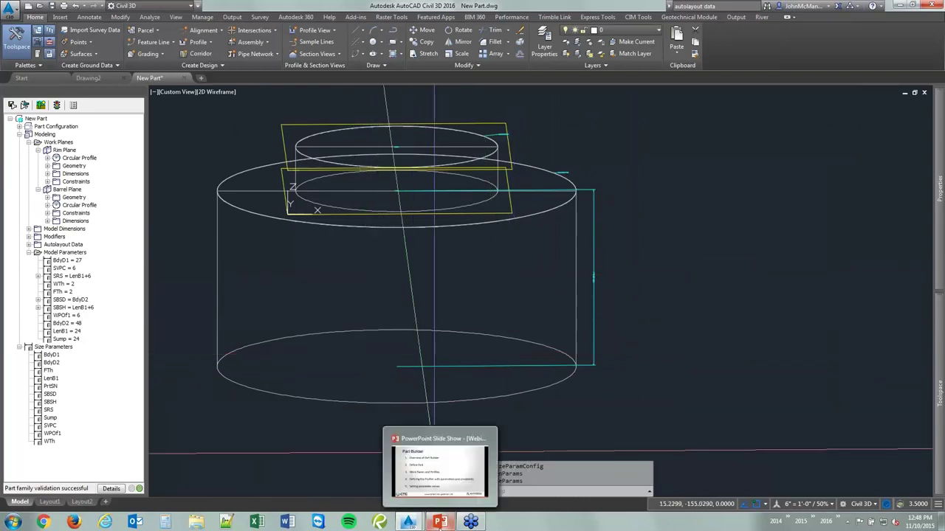